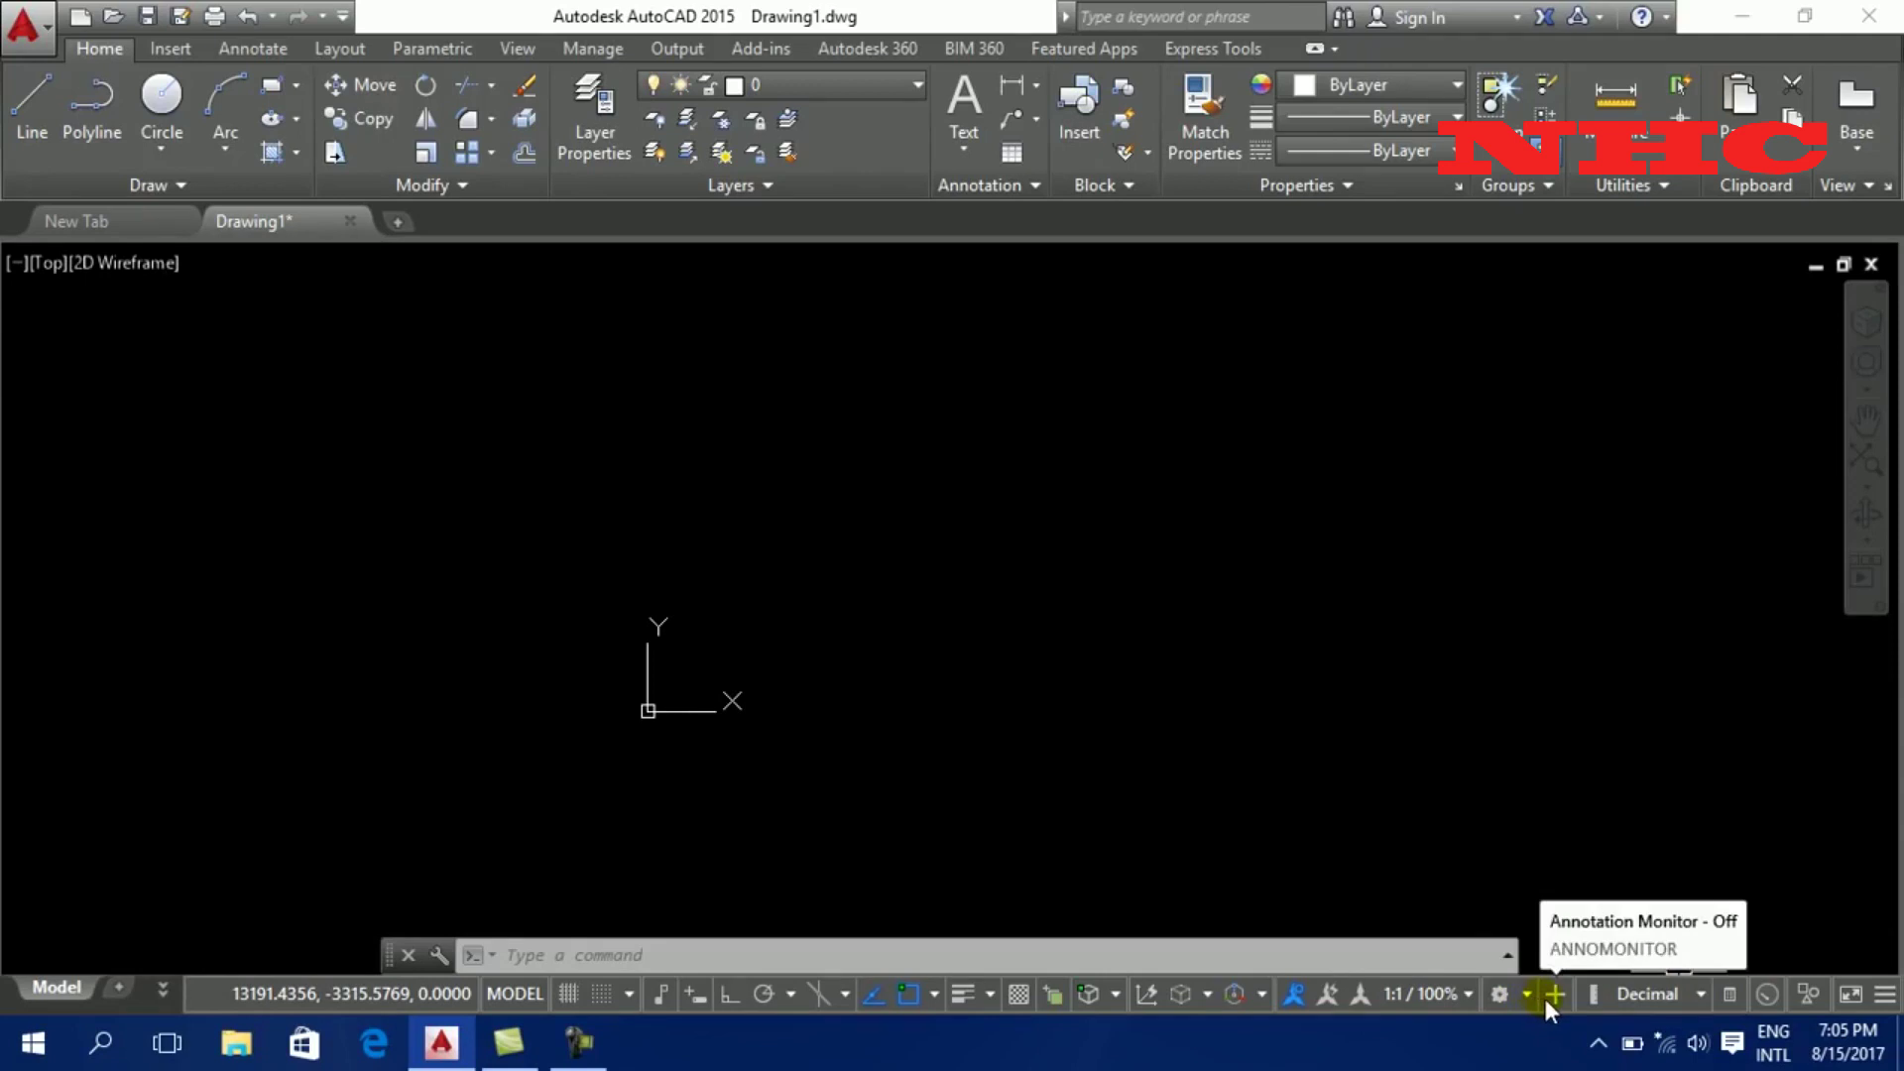
- Show the workspace list, with Drafting & Annotation marked as current
left_click(1525, 995)
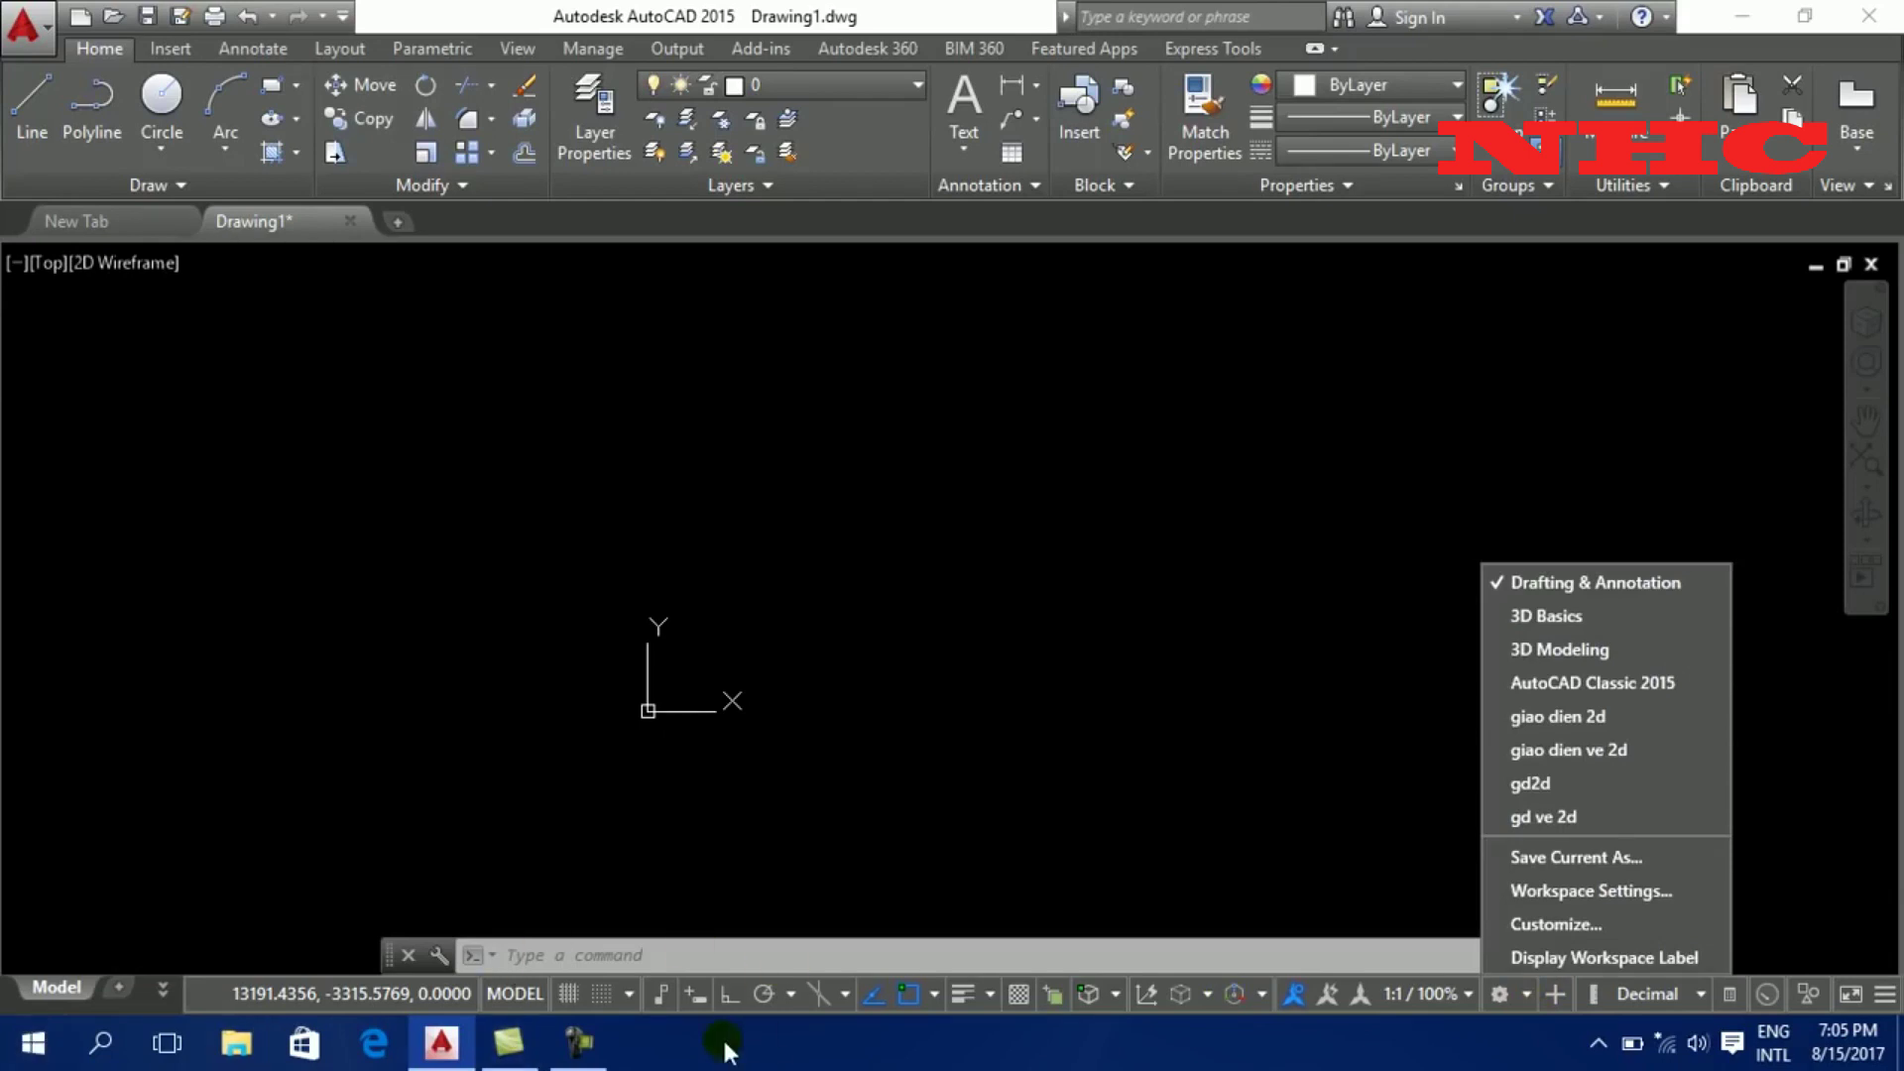
- Switch to AutoCAD Classic 2015 and close the Tool Palettes and floating toolbar
left_click(1572, 687)
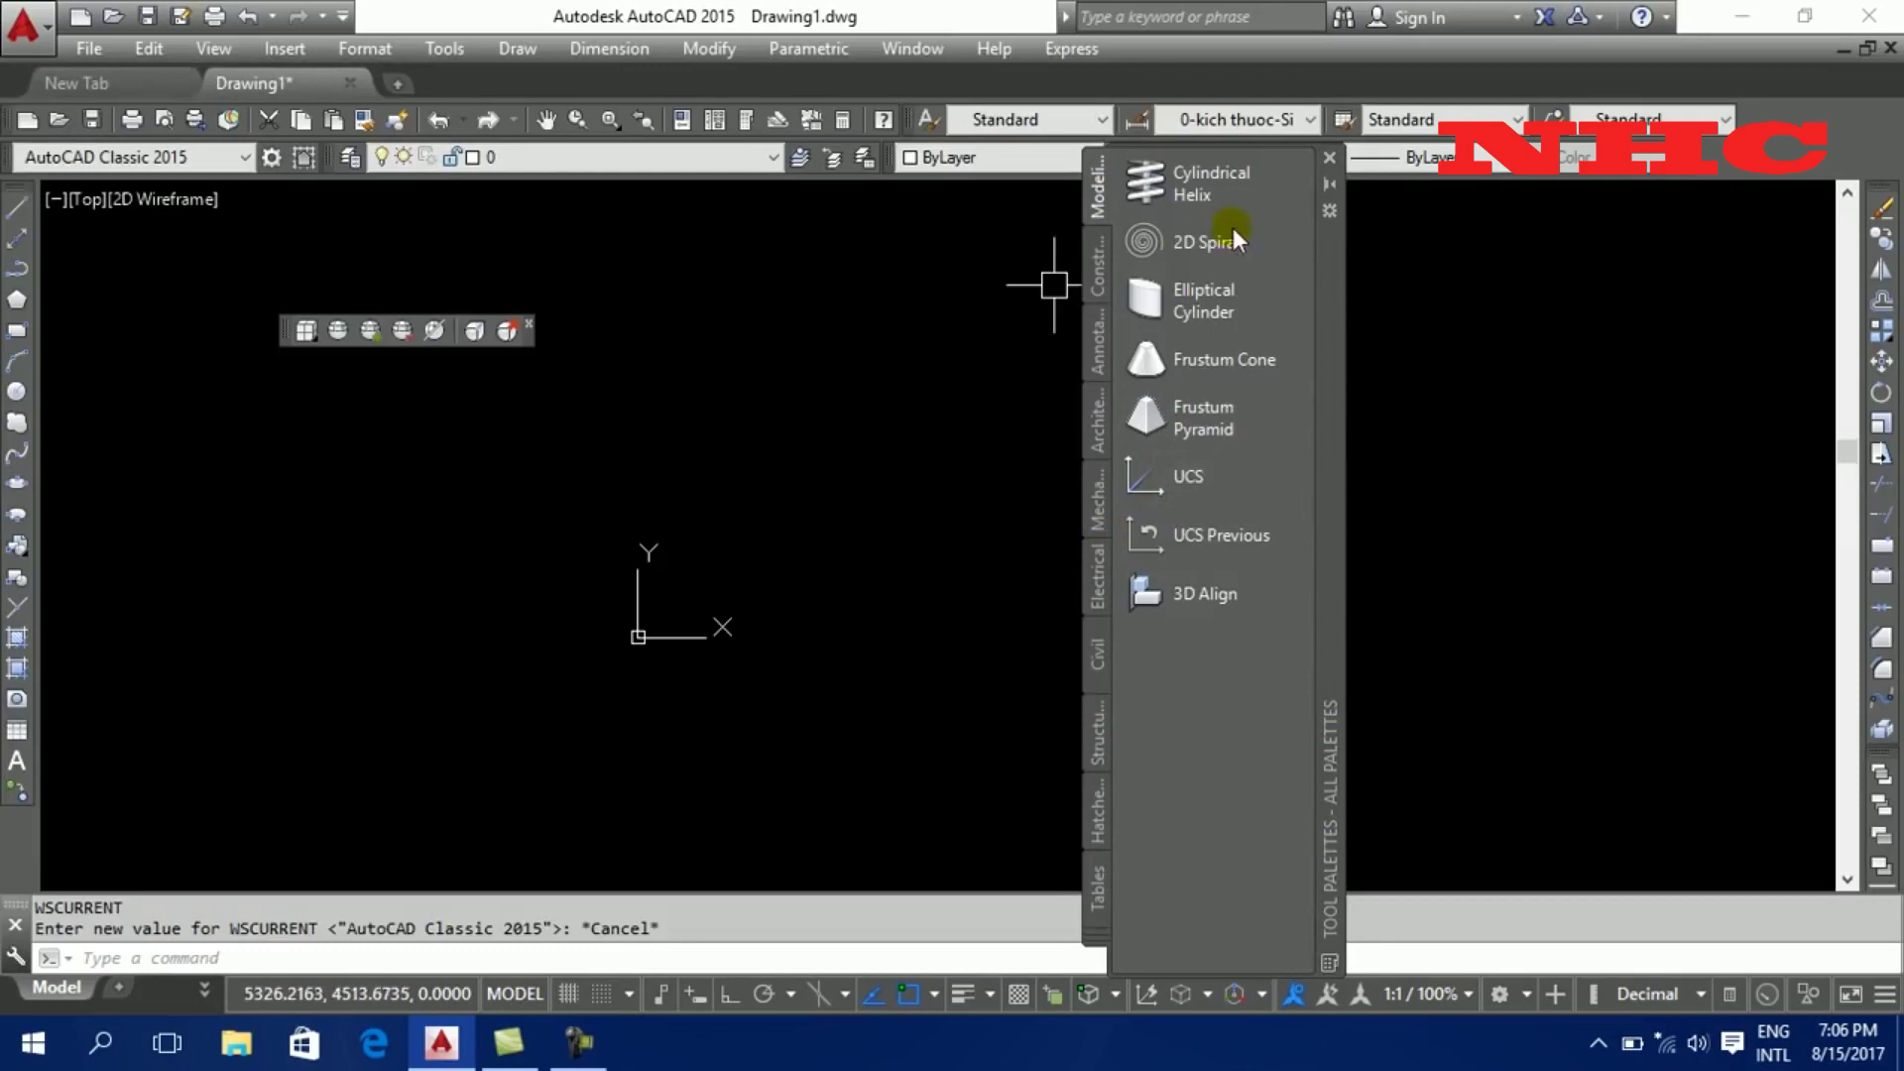
left_click(1329, 157)
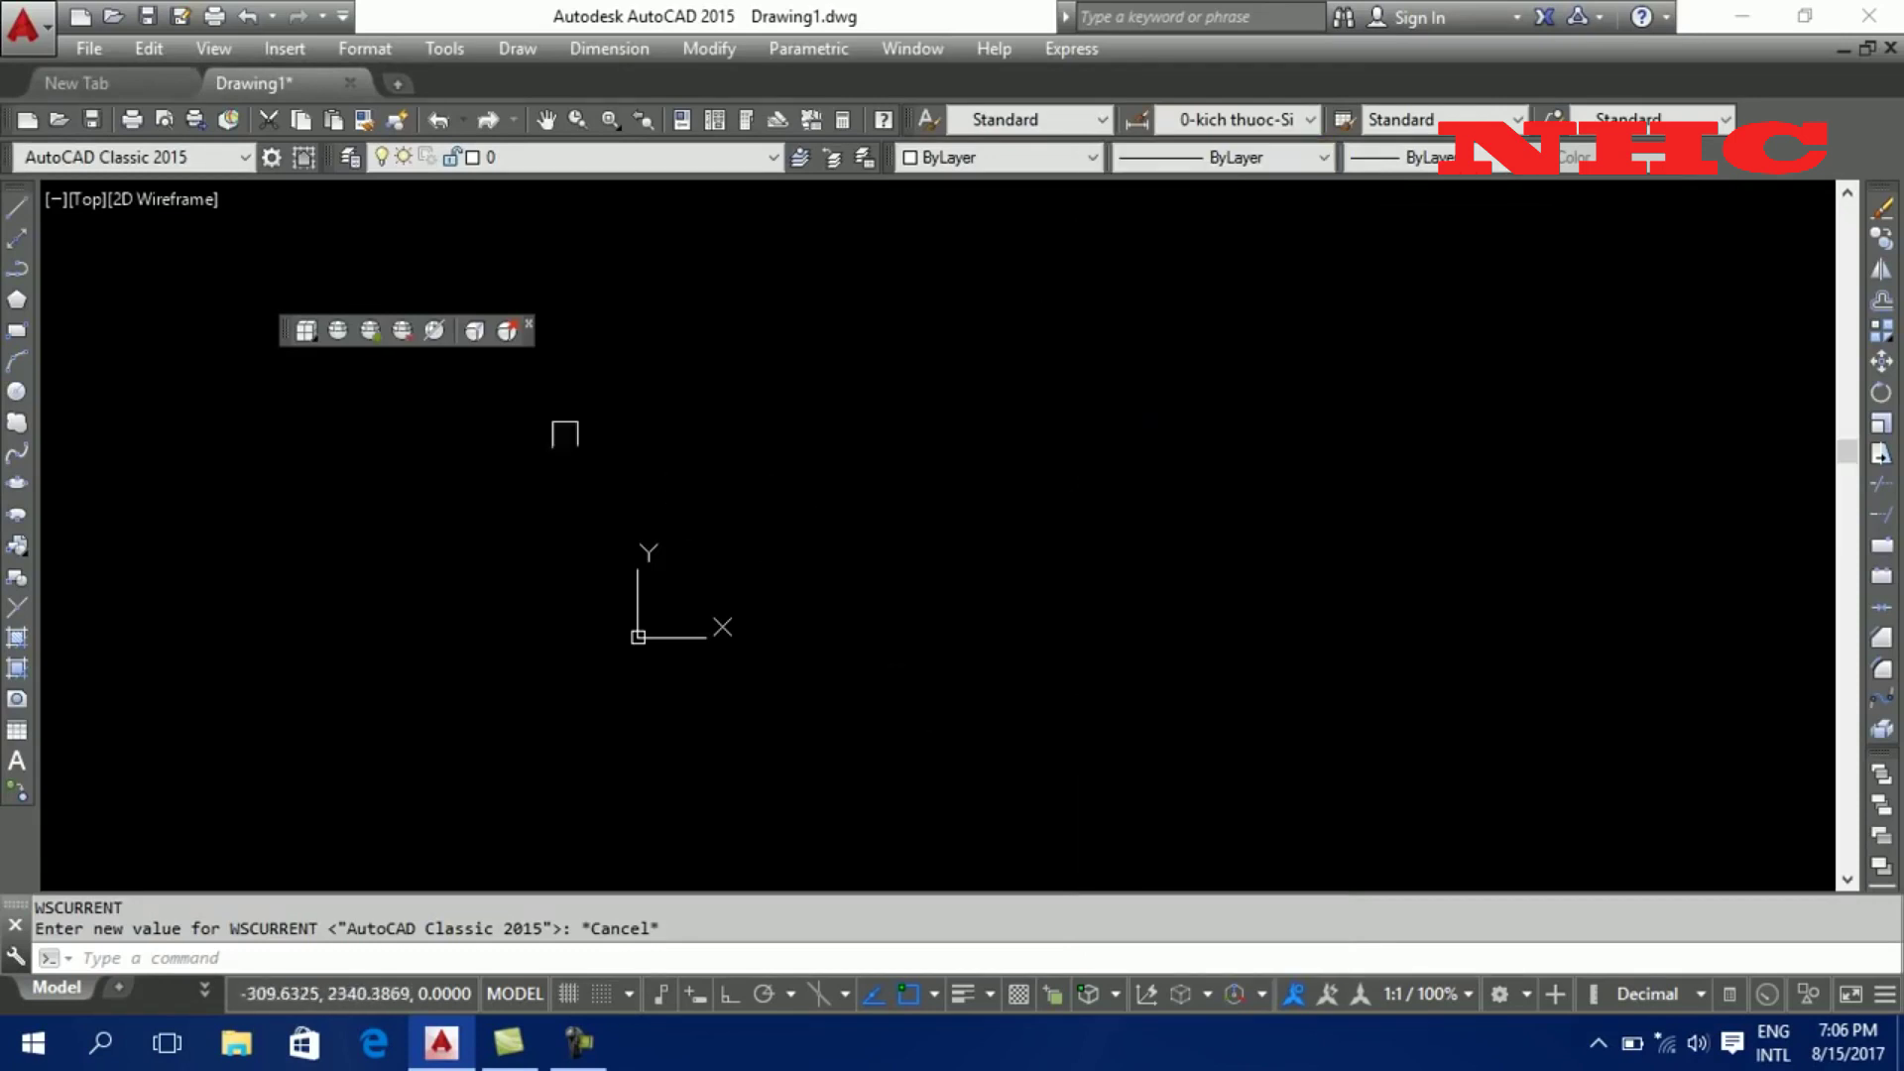
left_click(526, 332)
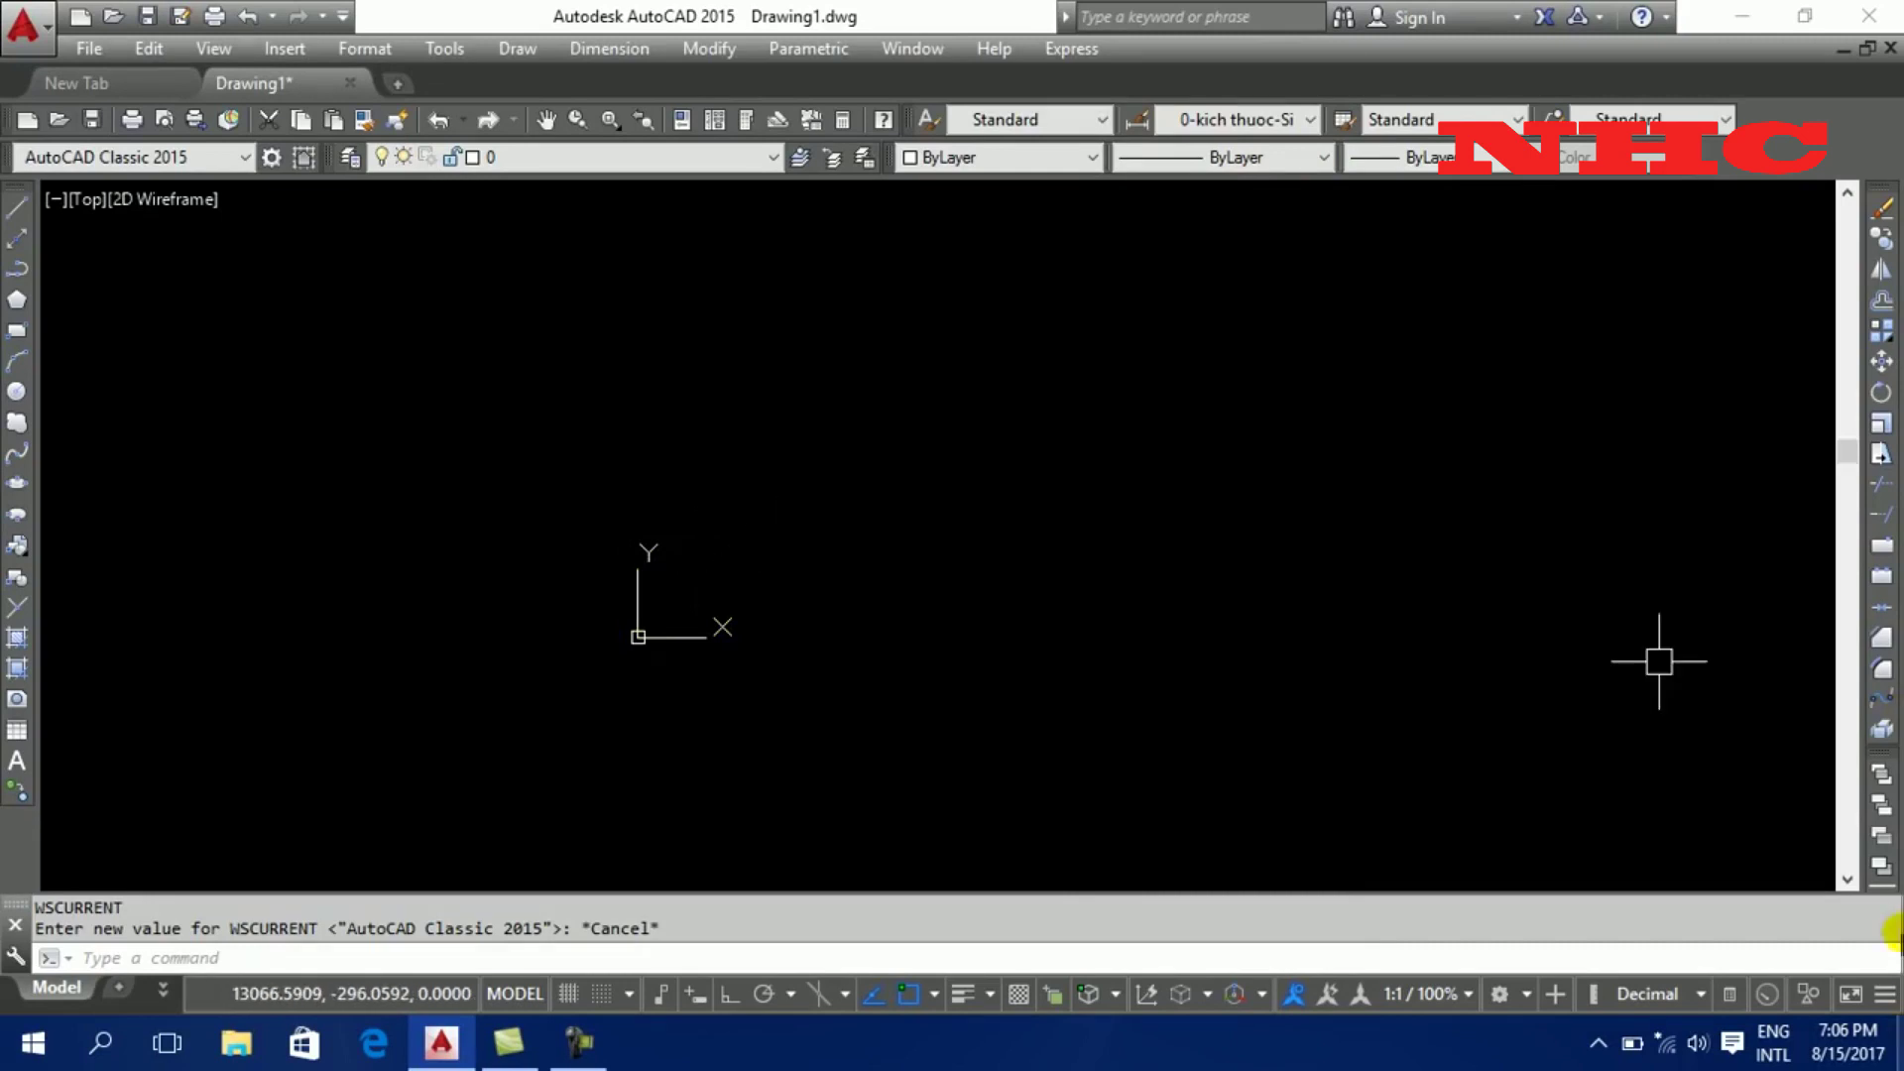
left_click_drag(1847, 446, 1850, 458)
left_click(1850, 458)
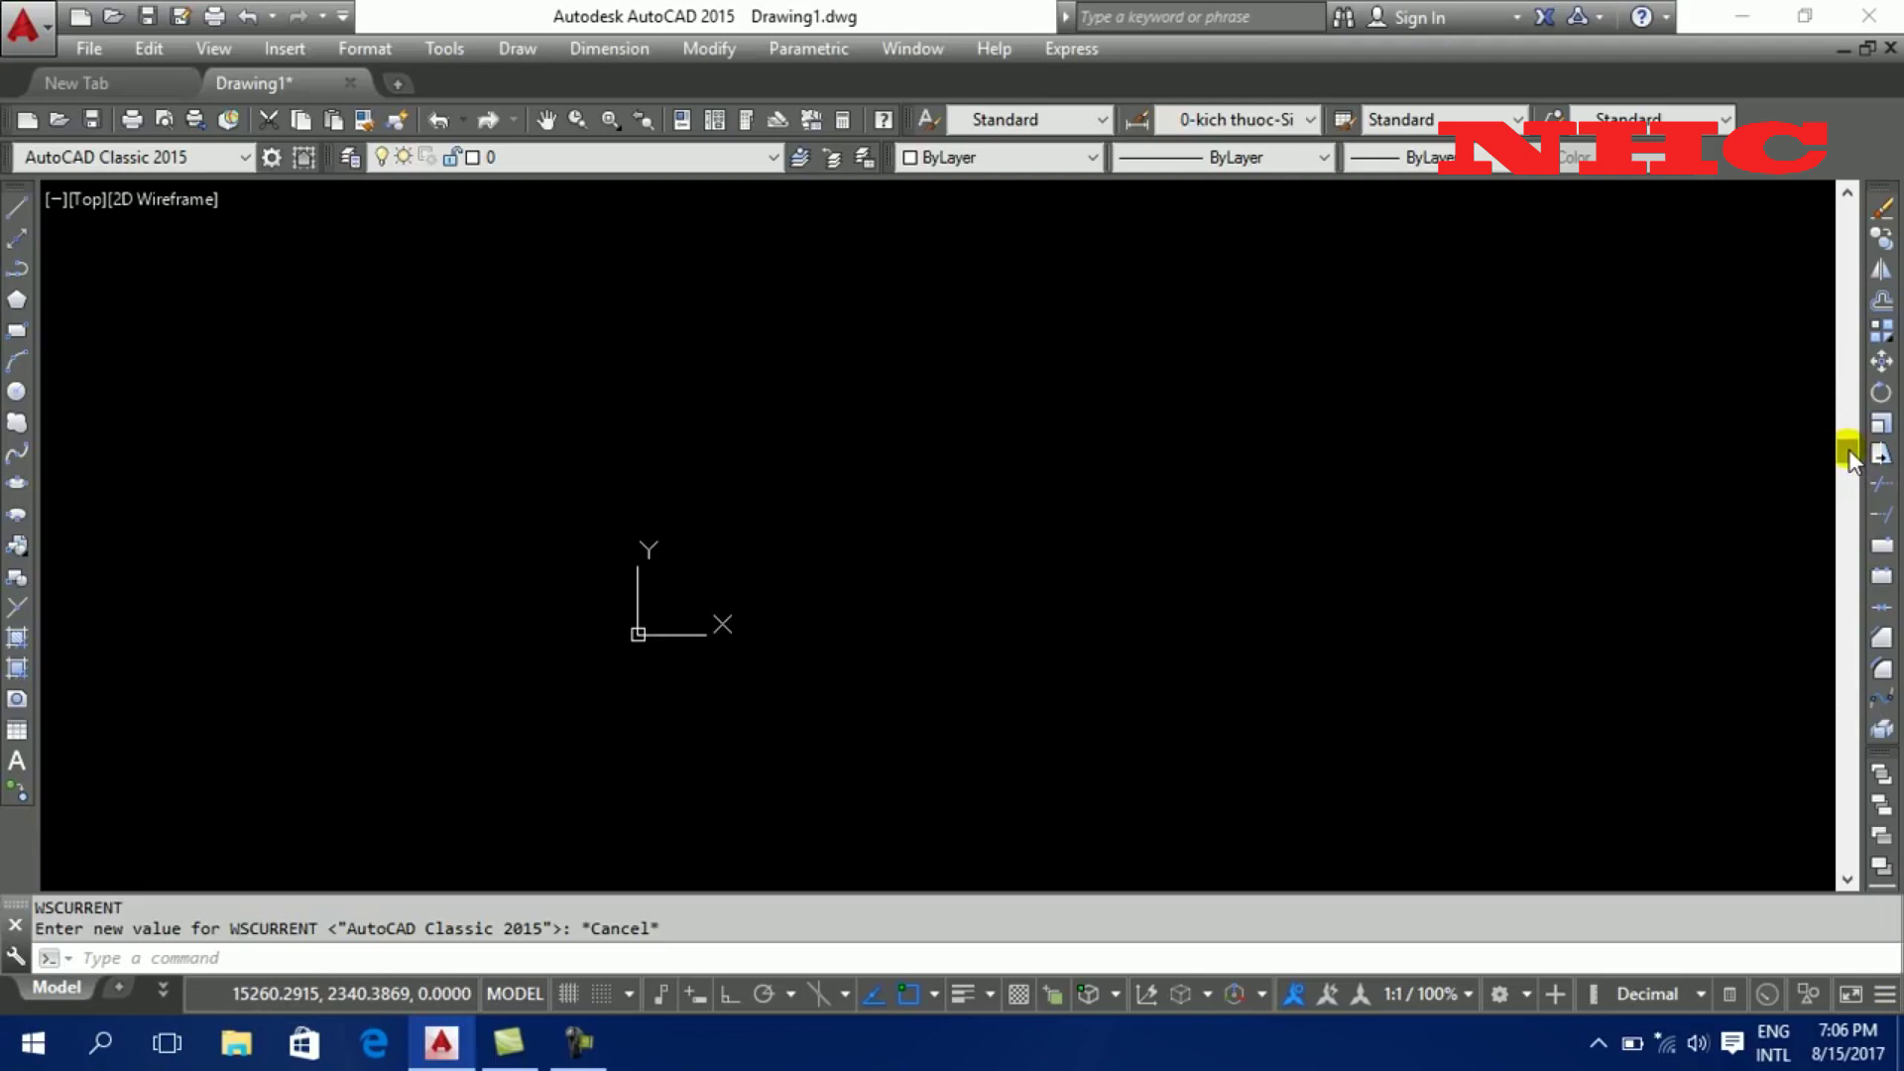
left_click(40, 127)
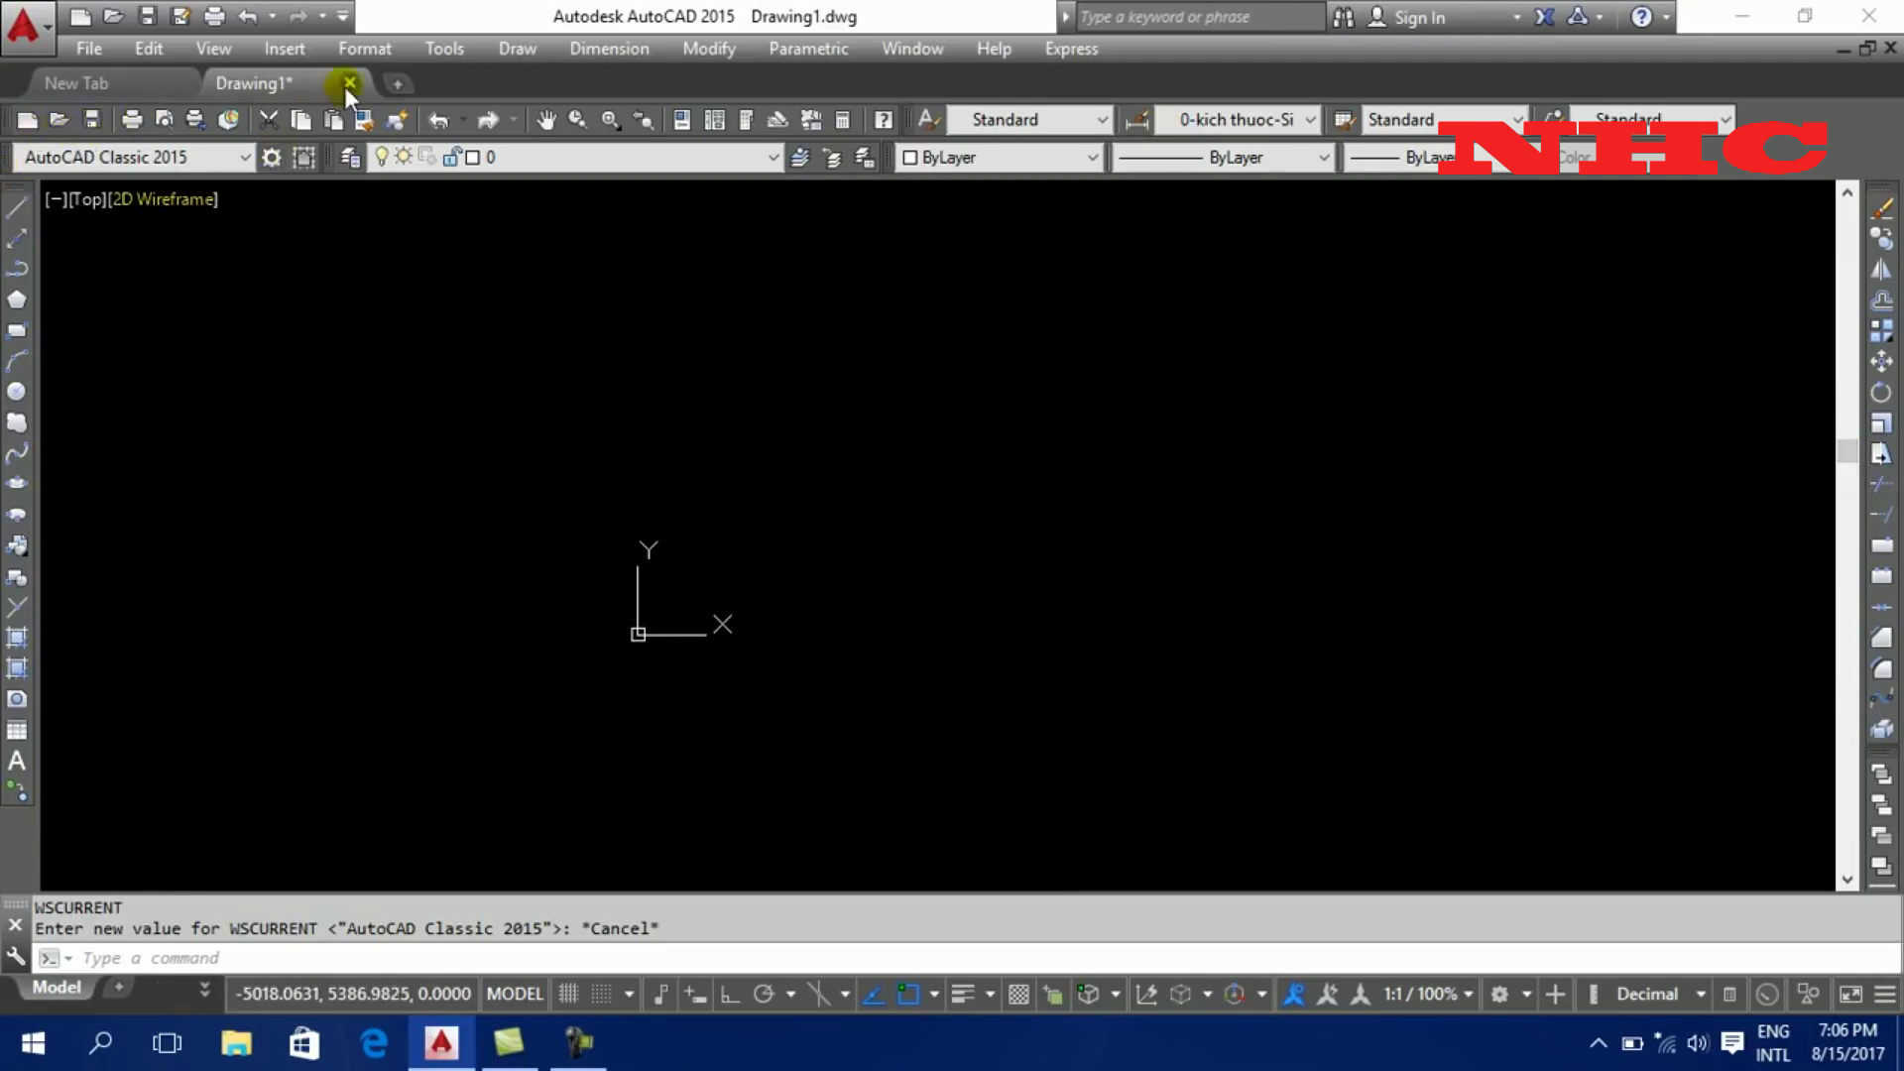
- Set the Options Display colour scheme from Dark to Light
left_click(430, 55)
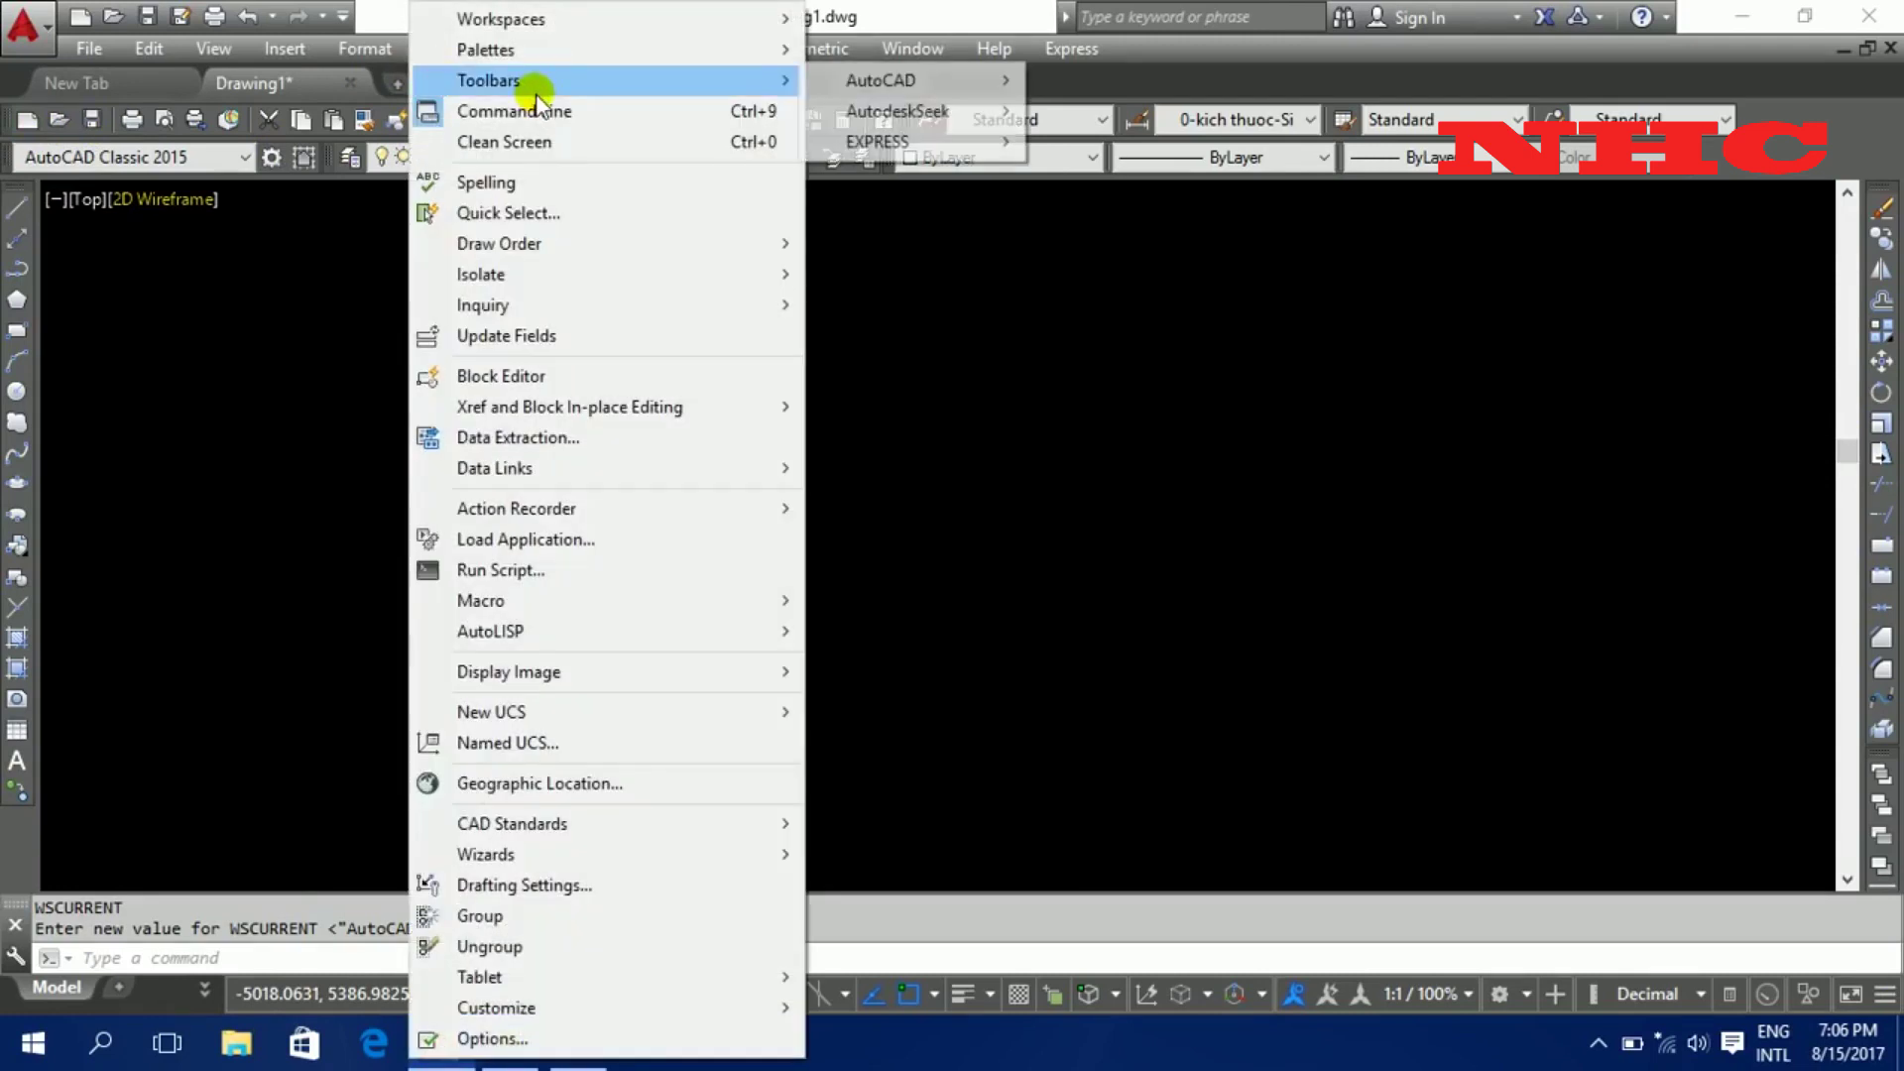
left_click(526, 1039)
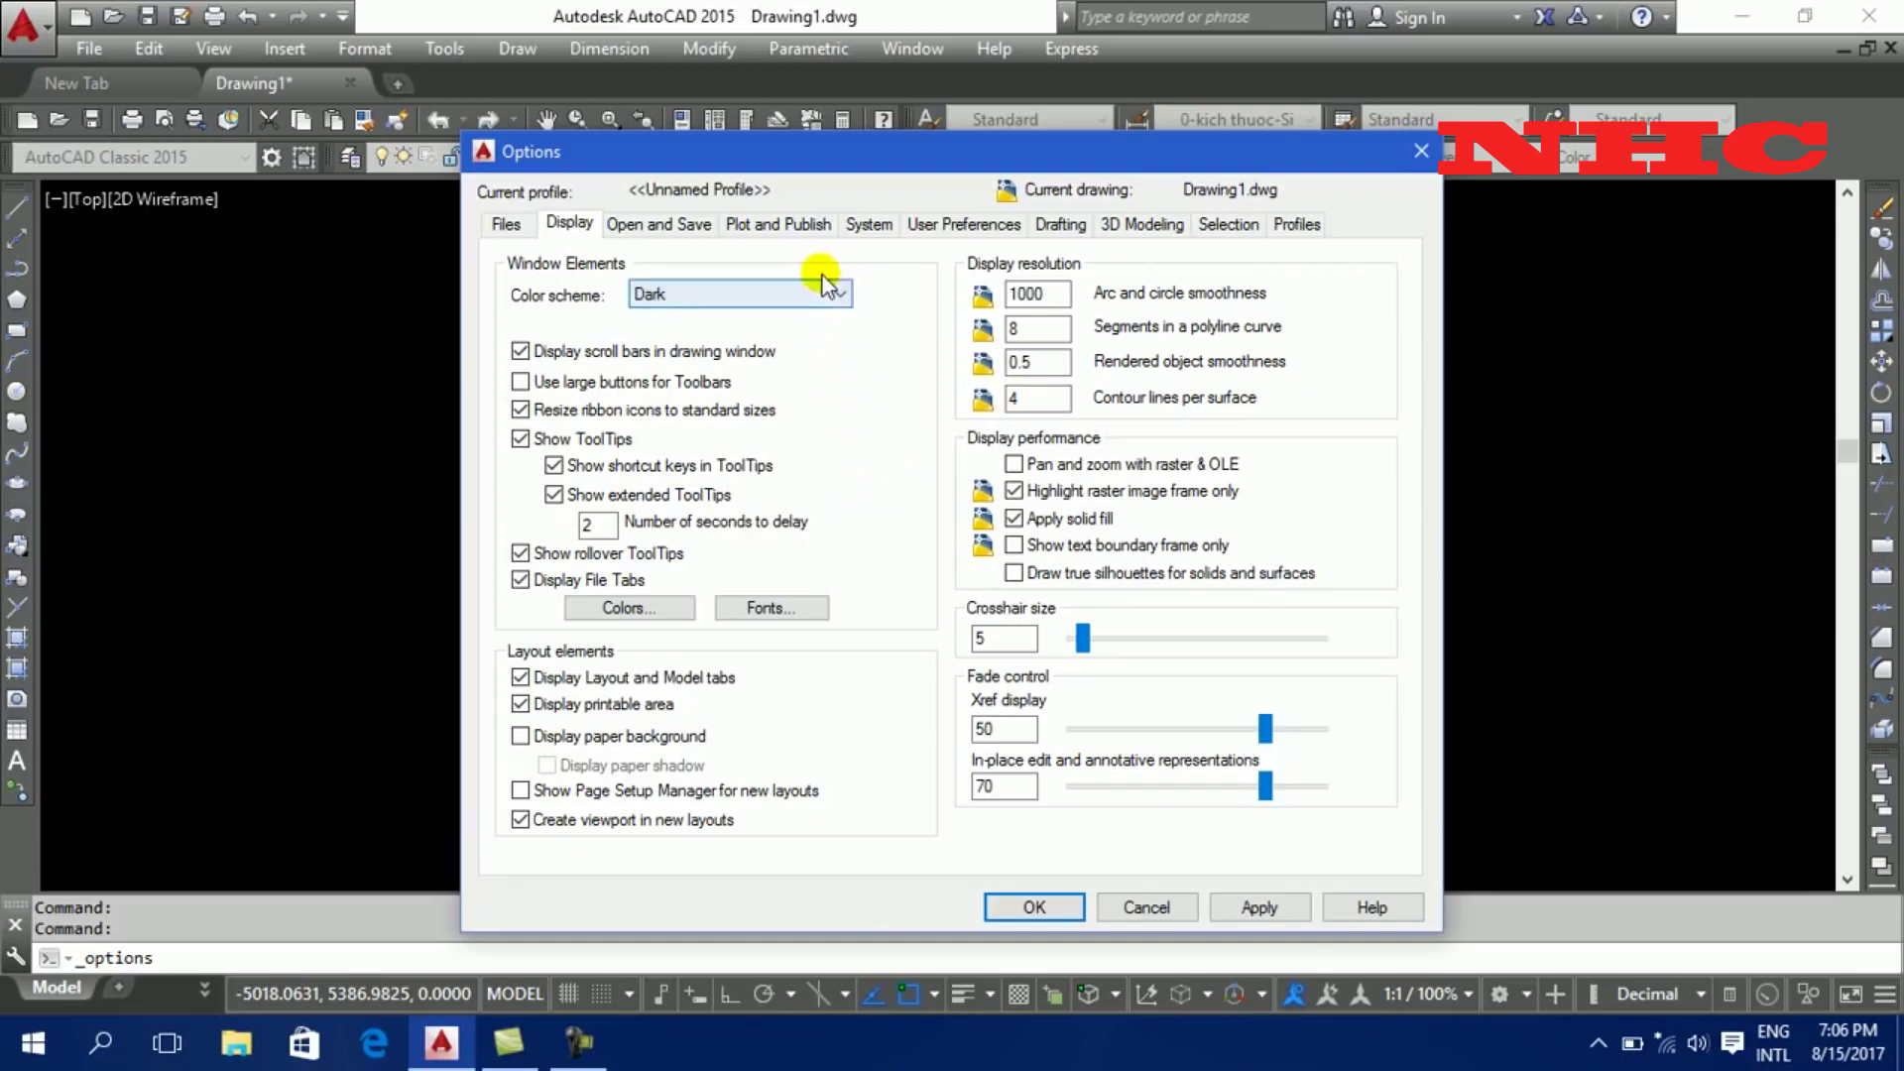
left_click(842, 297)
left_click(805, 337)
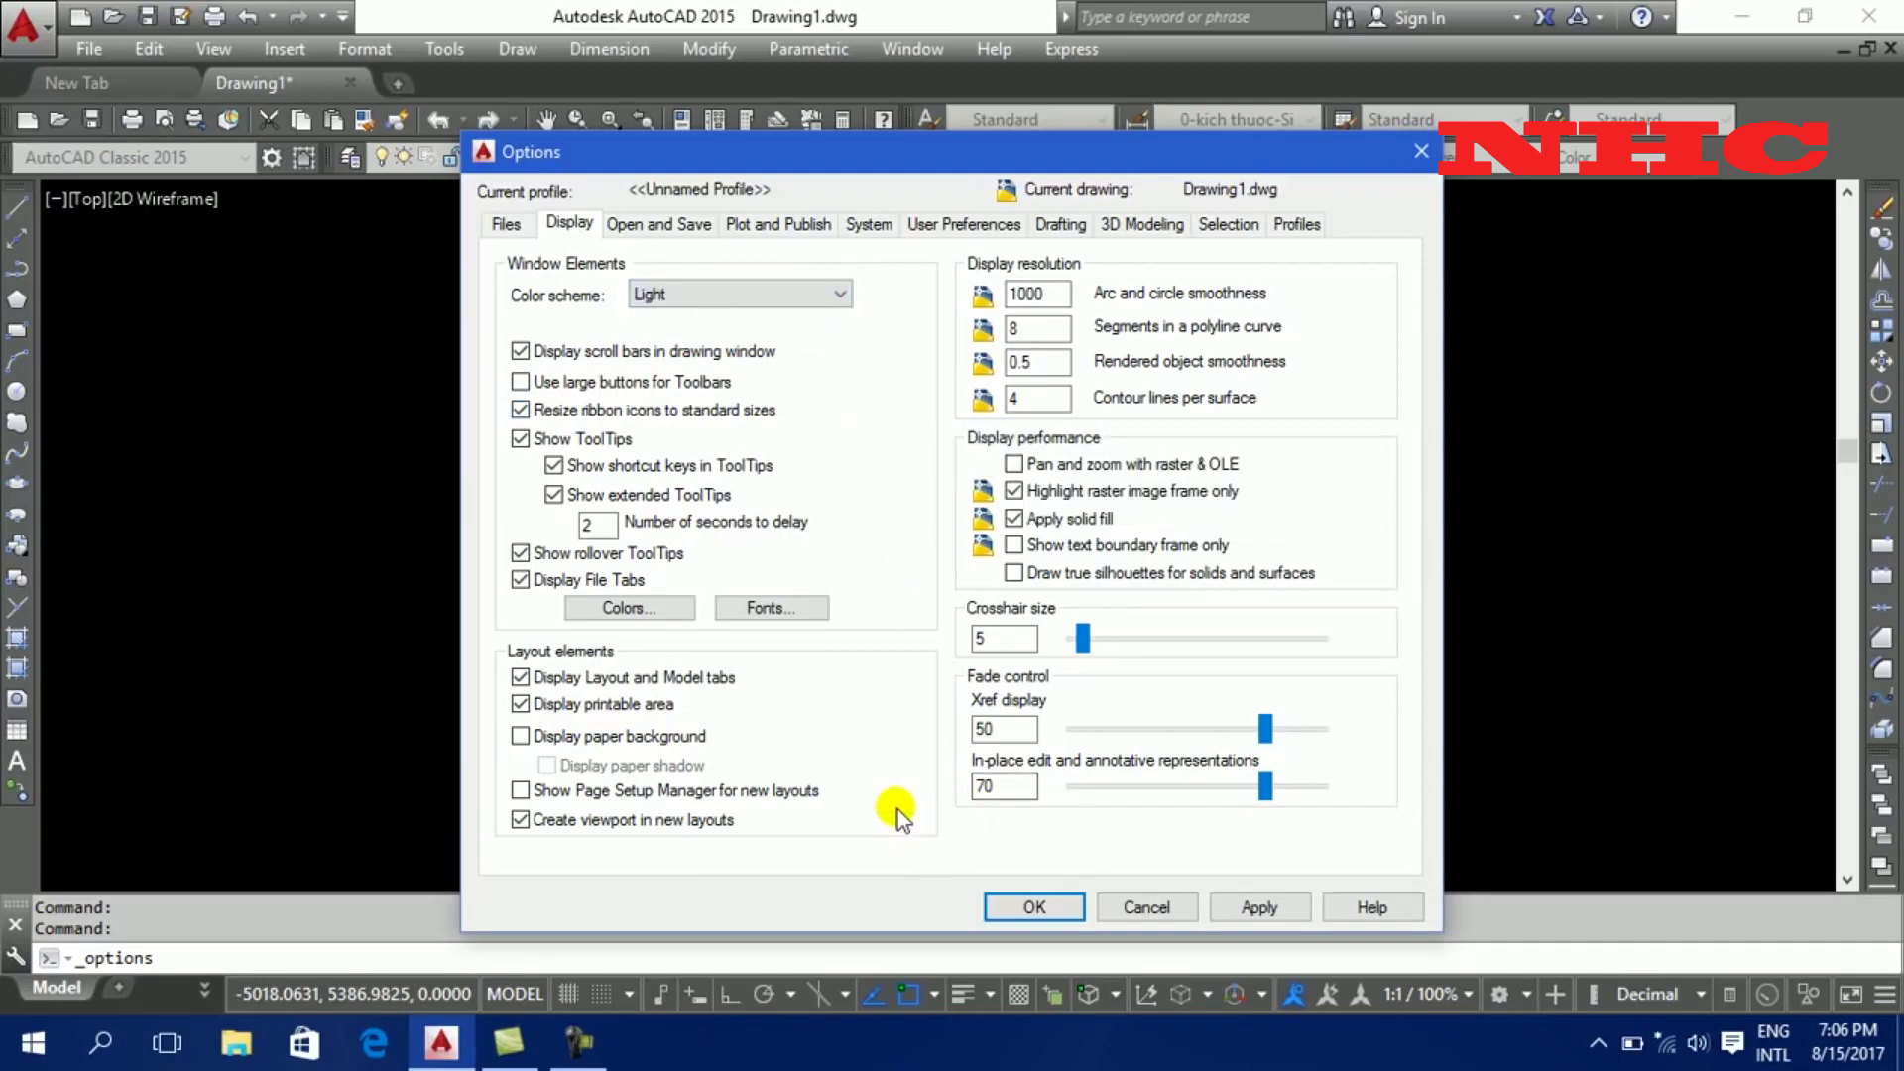
- Hide the drawing-window scroll bars and keep the model space background Black
left_click(520, 351)
left_click(501, 665)
left_click(625, 608)
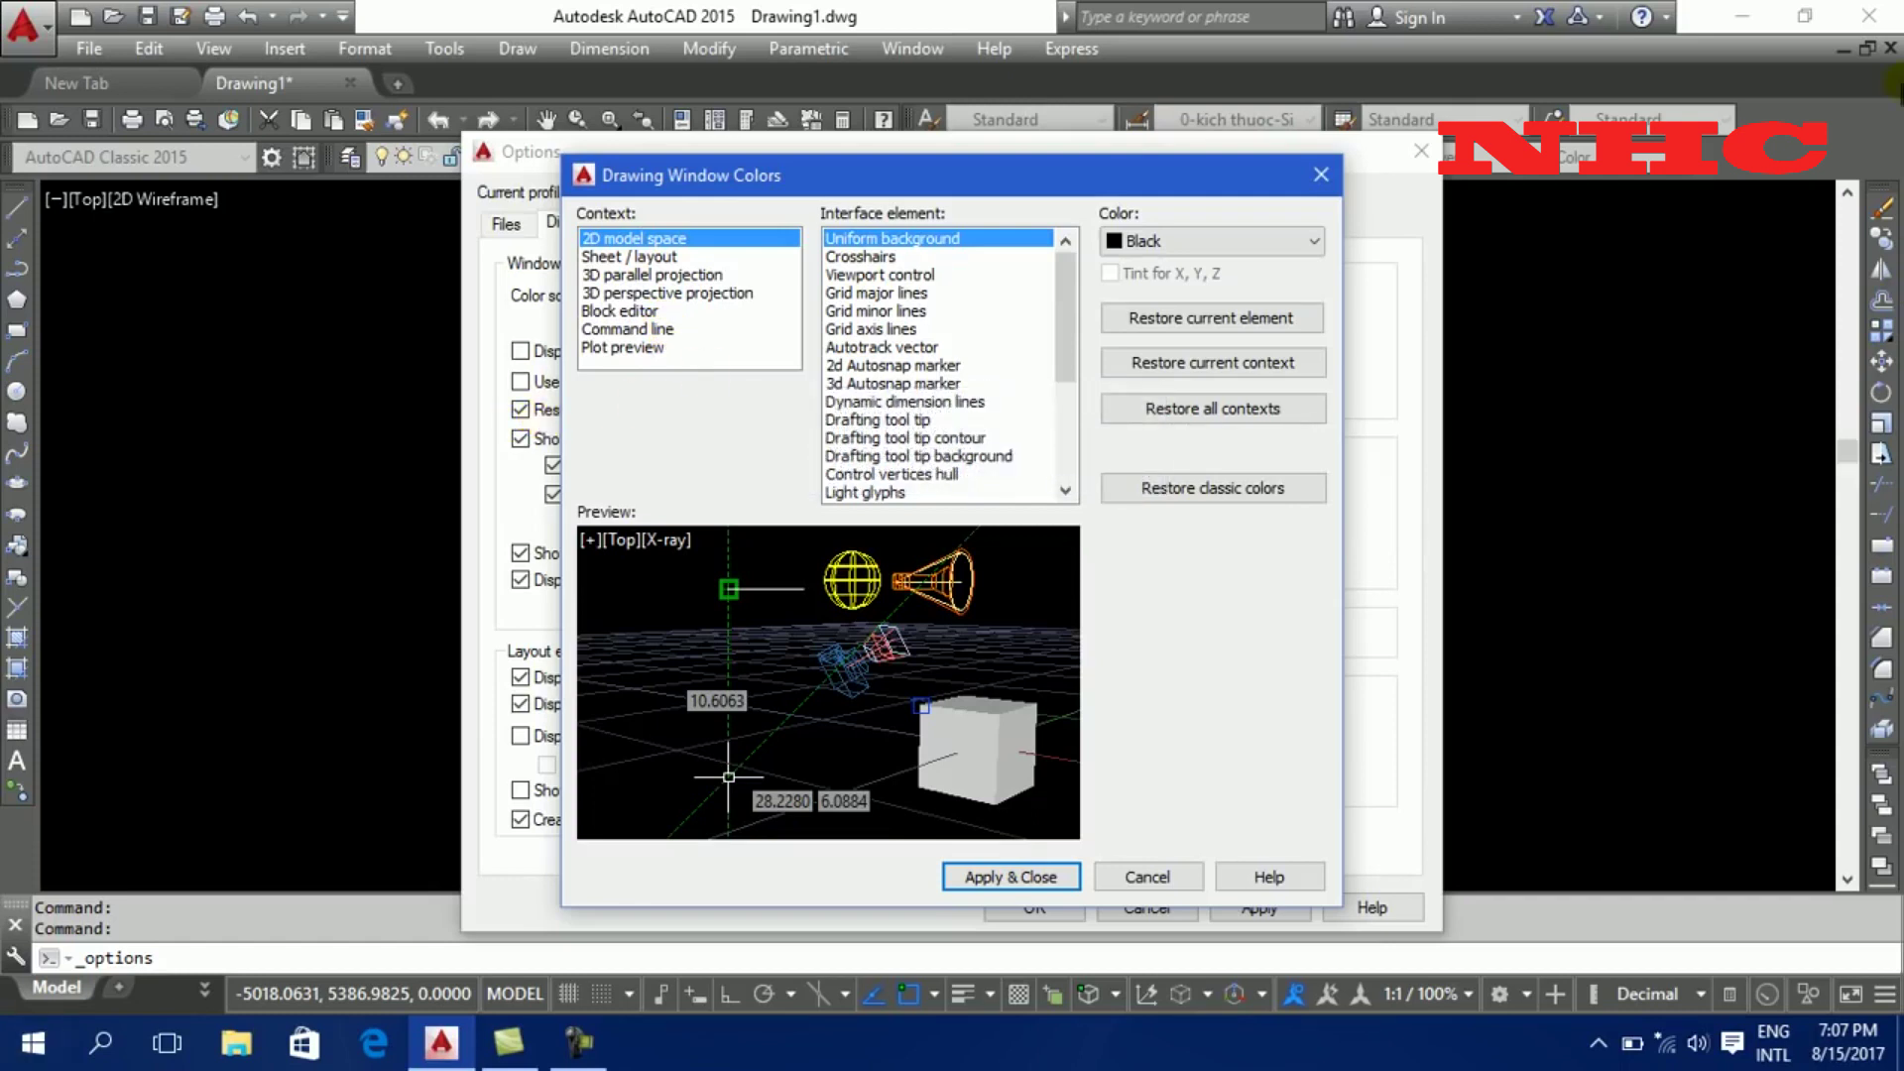
left_click(1177, 247)
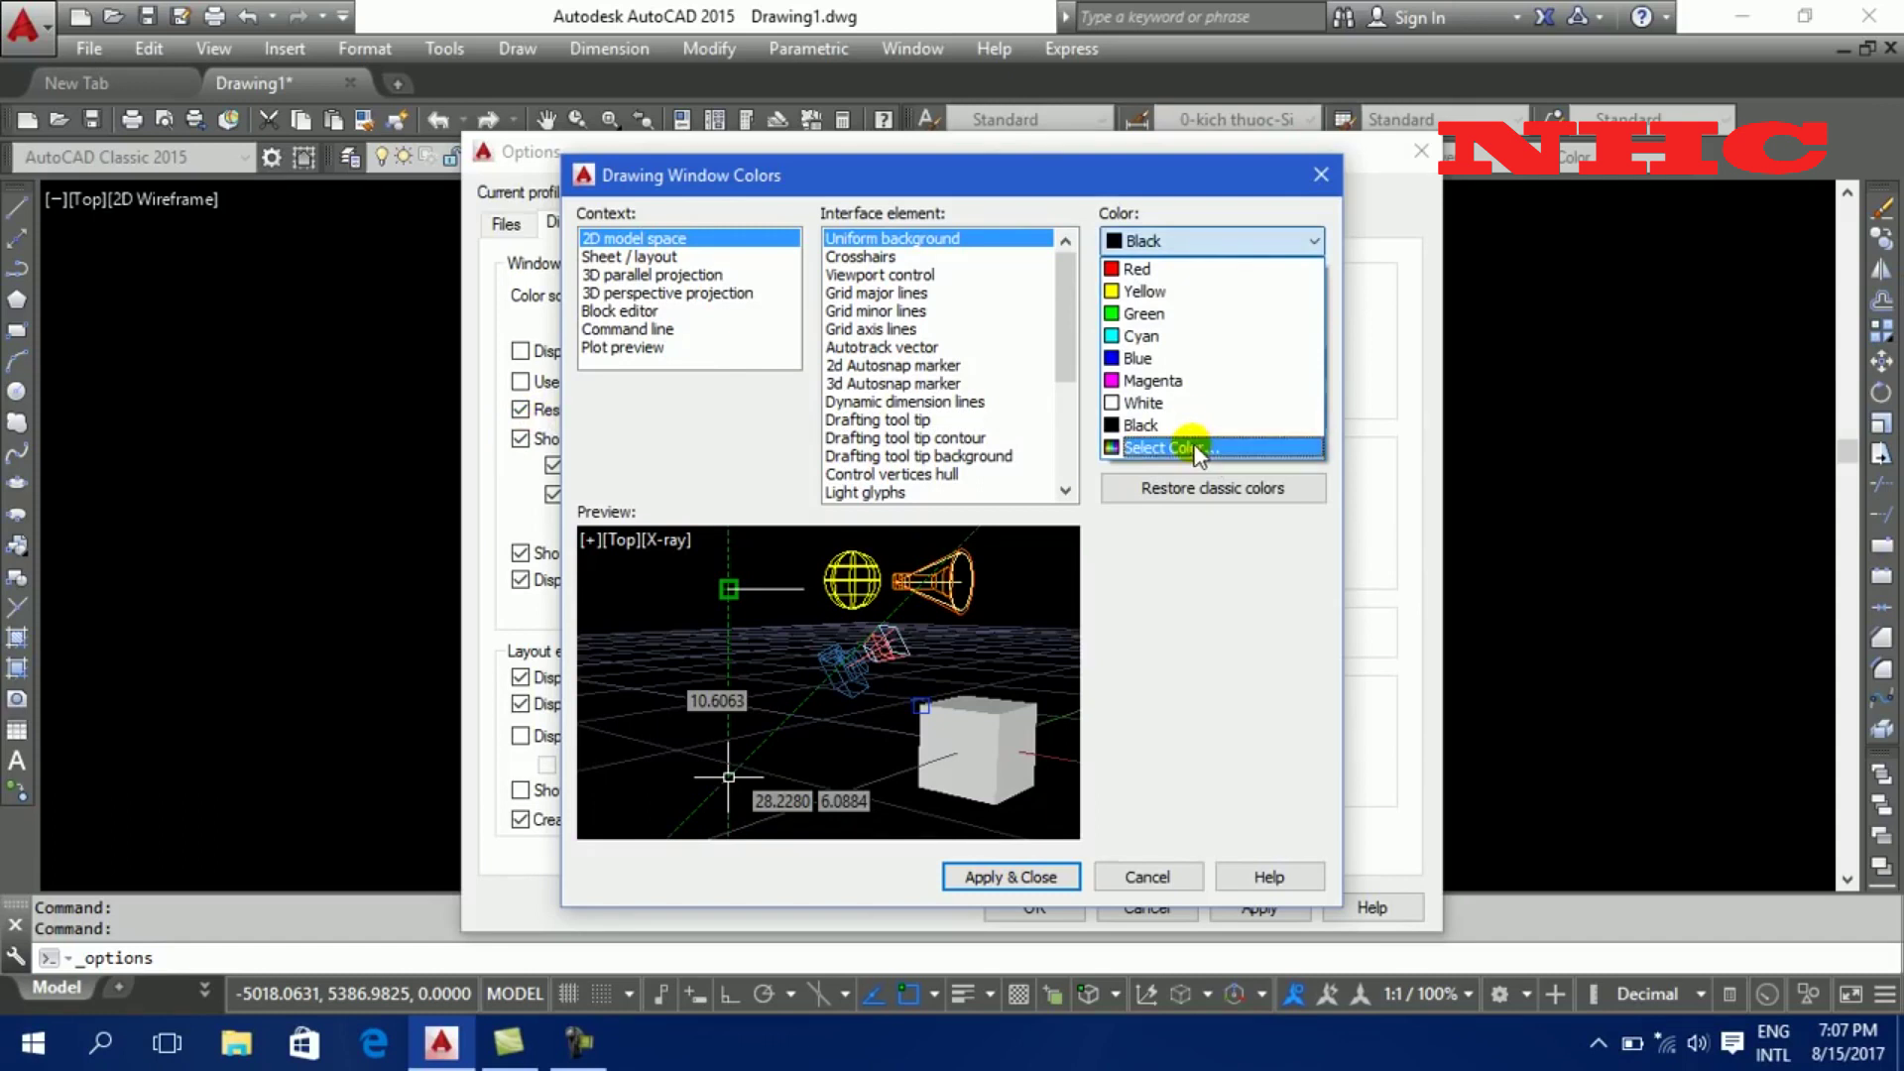
left_click(1170, 422)
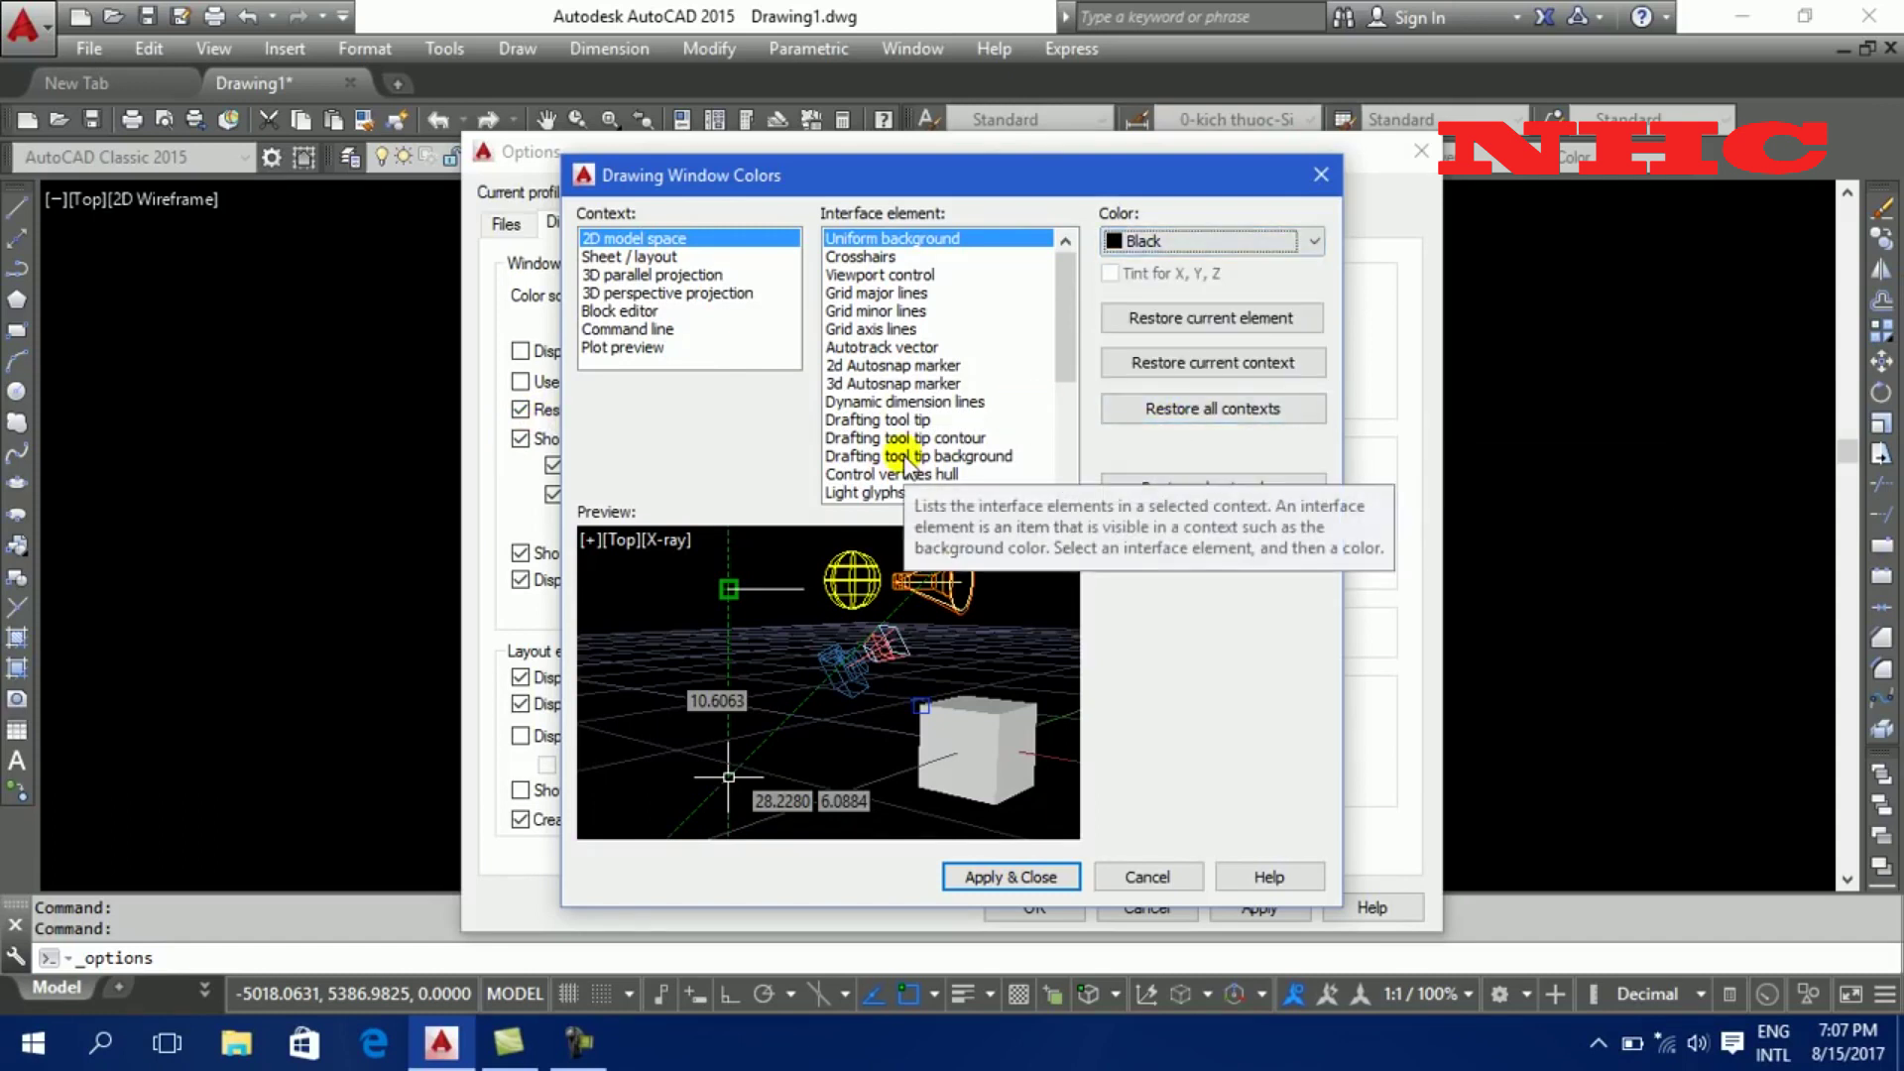
- Set the block editor's uniform background to Black and apply the colours
left_click(635, 258)
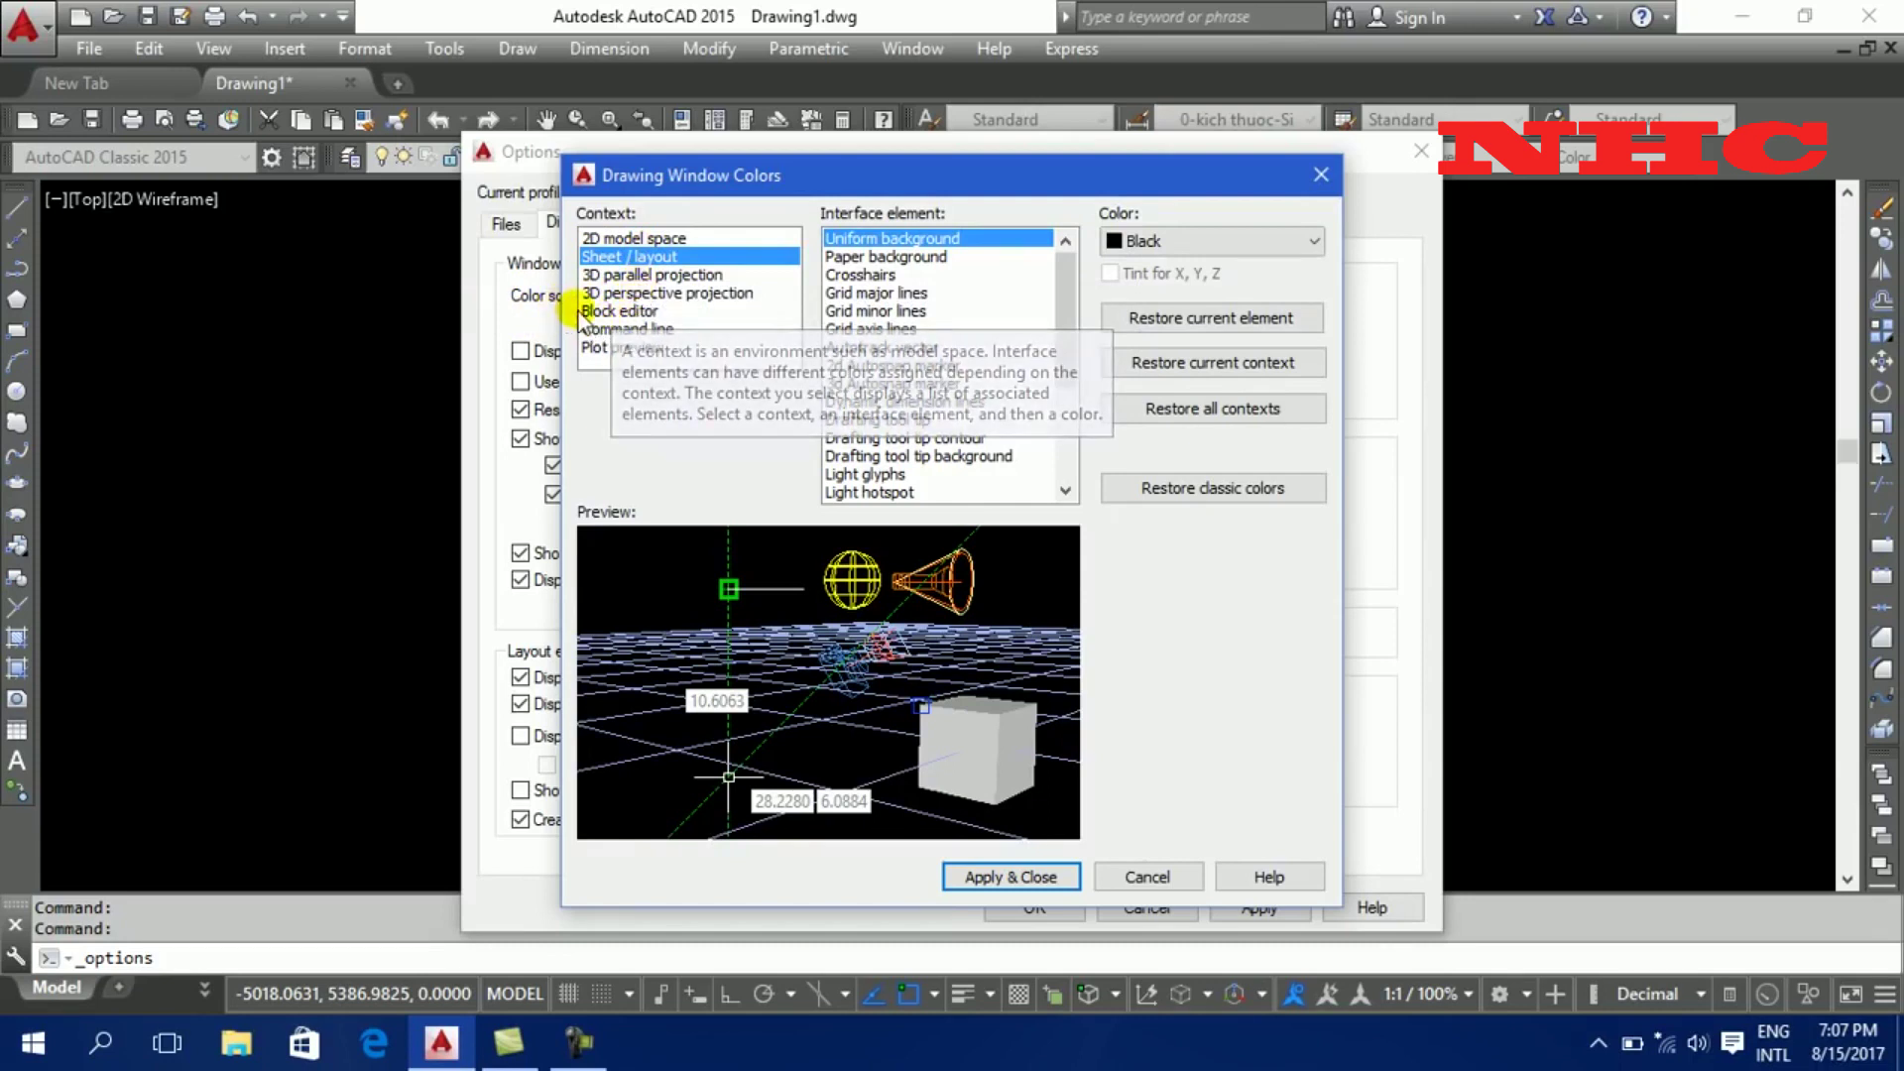
left_click(615, 311)
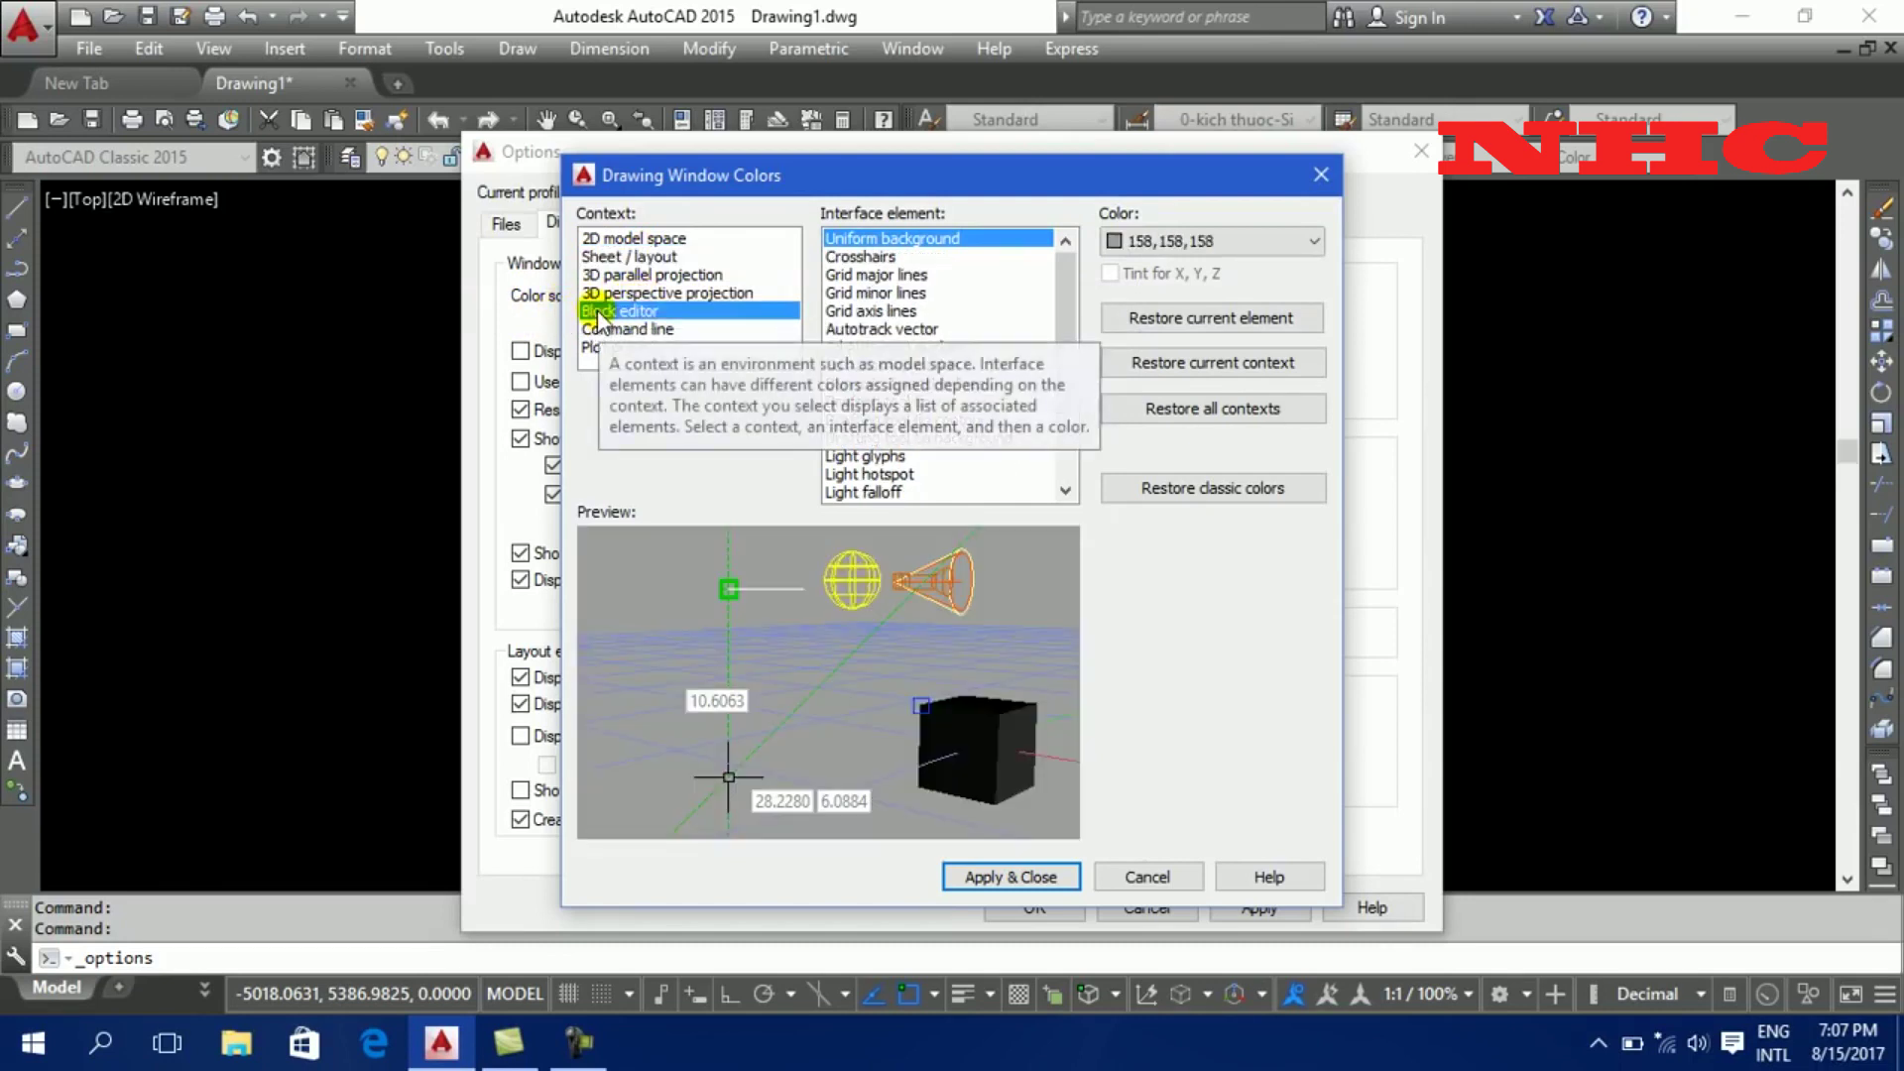
left_click(1188, 237)
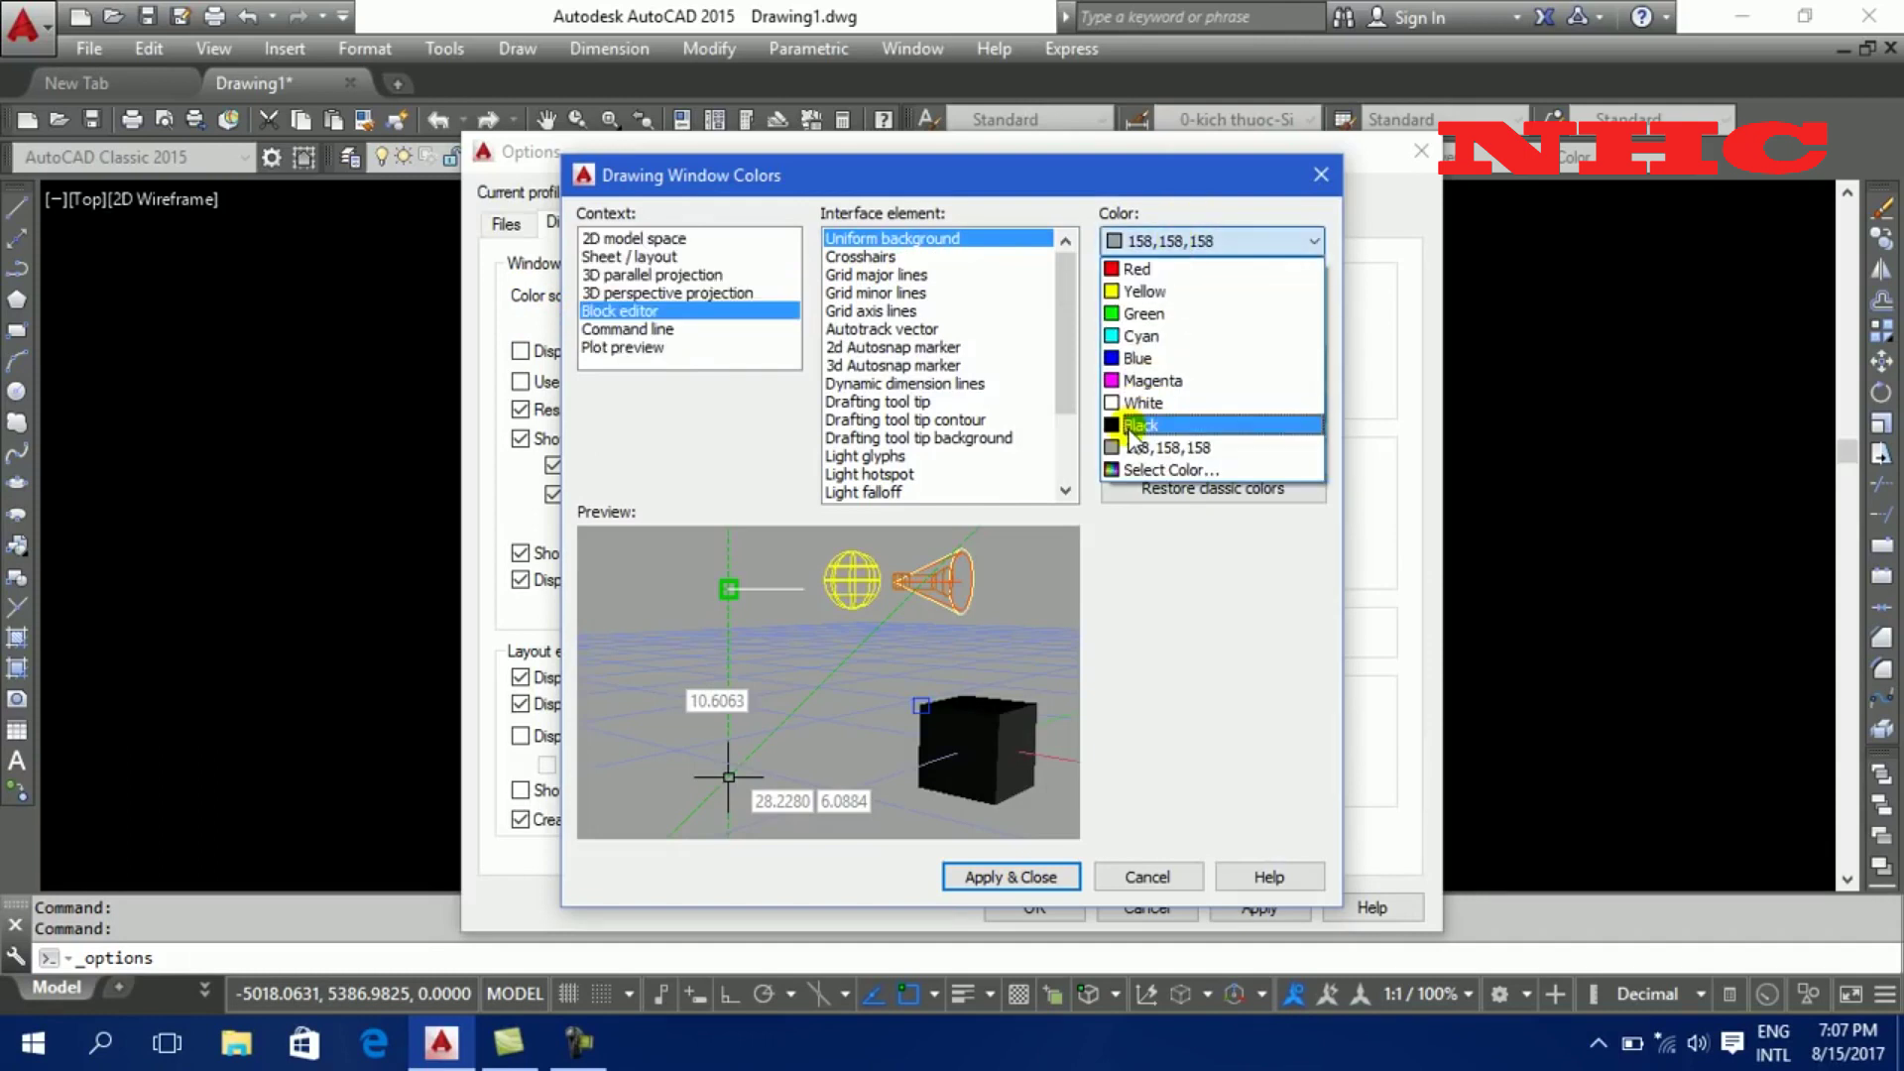
left_click(1126, 428)
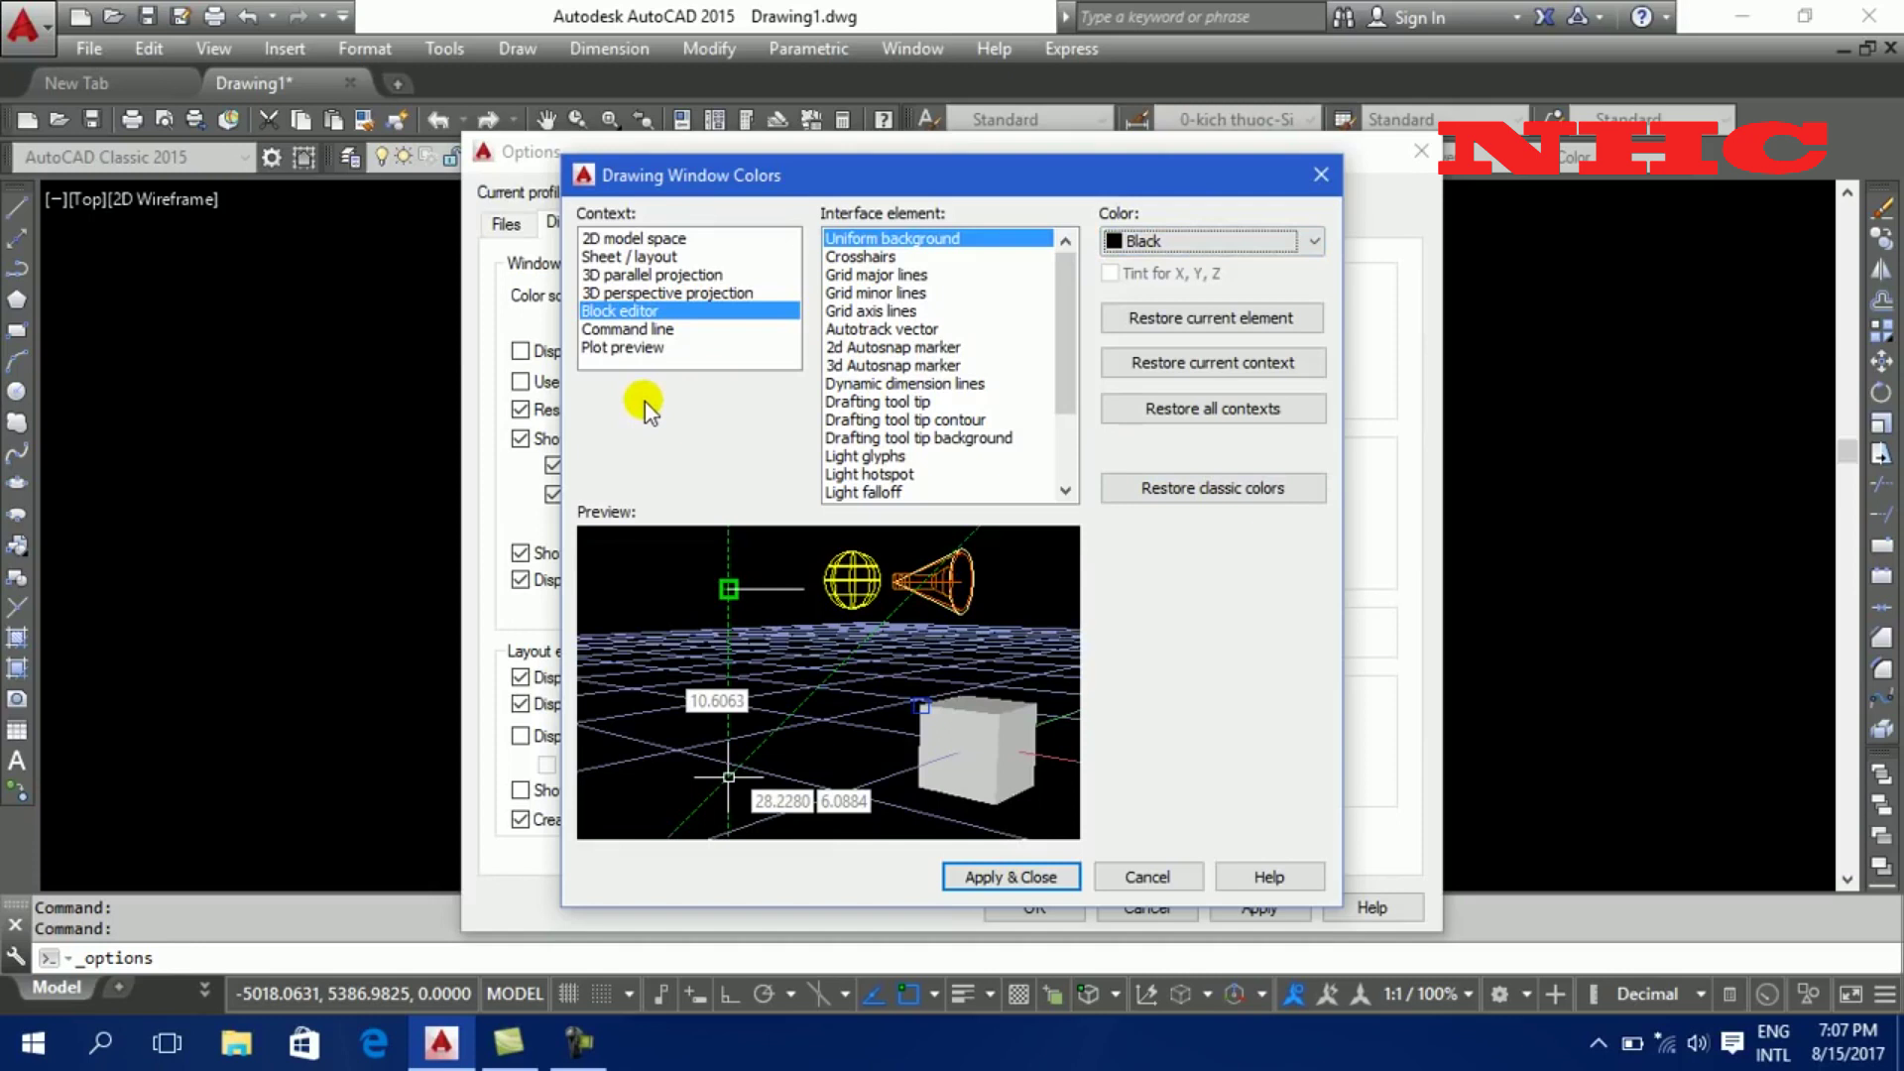
left_click(1031, 876)
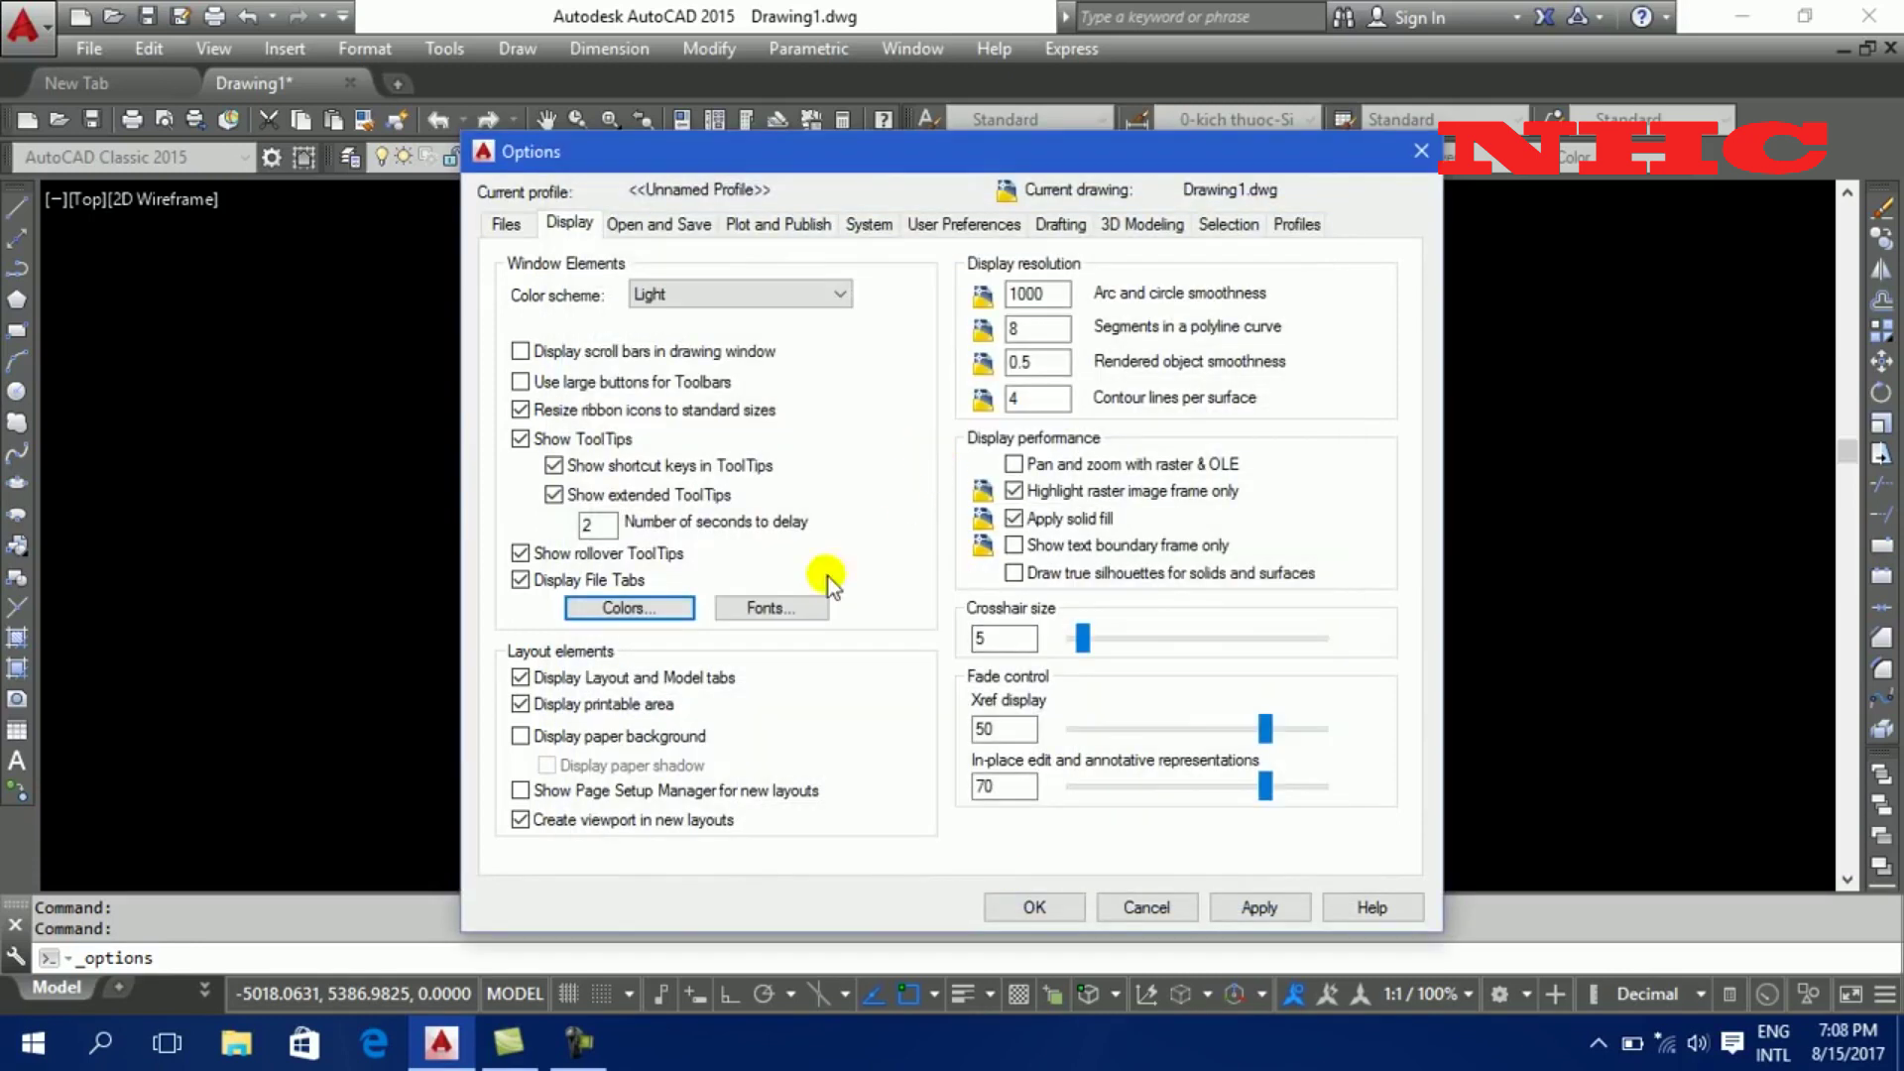
left_click(521, 737)
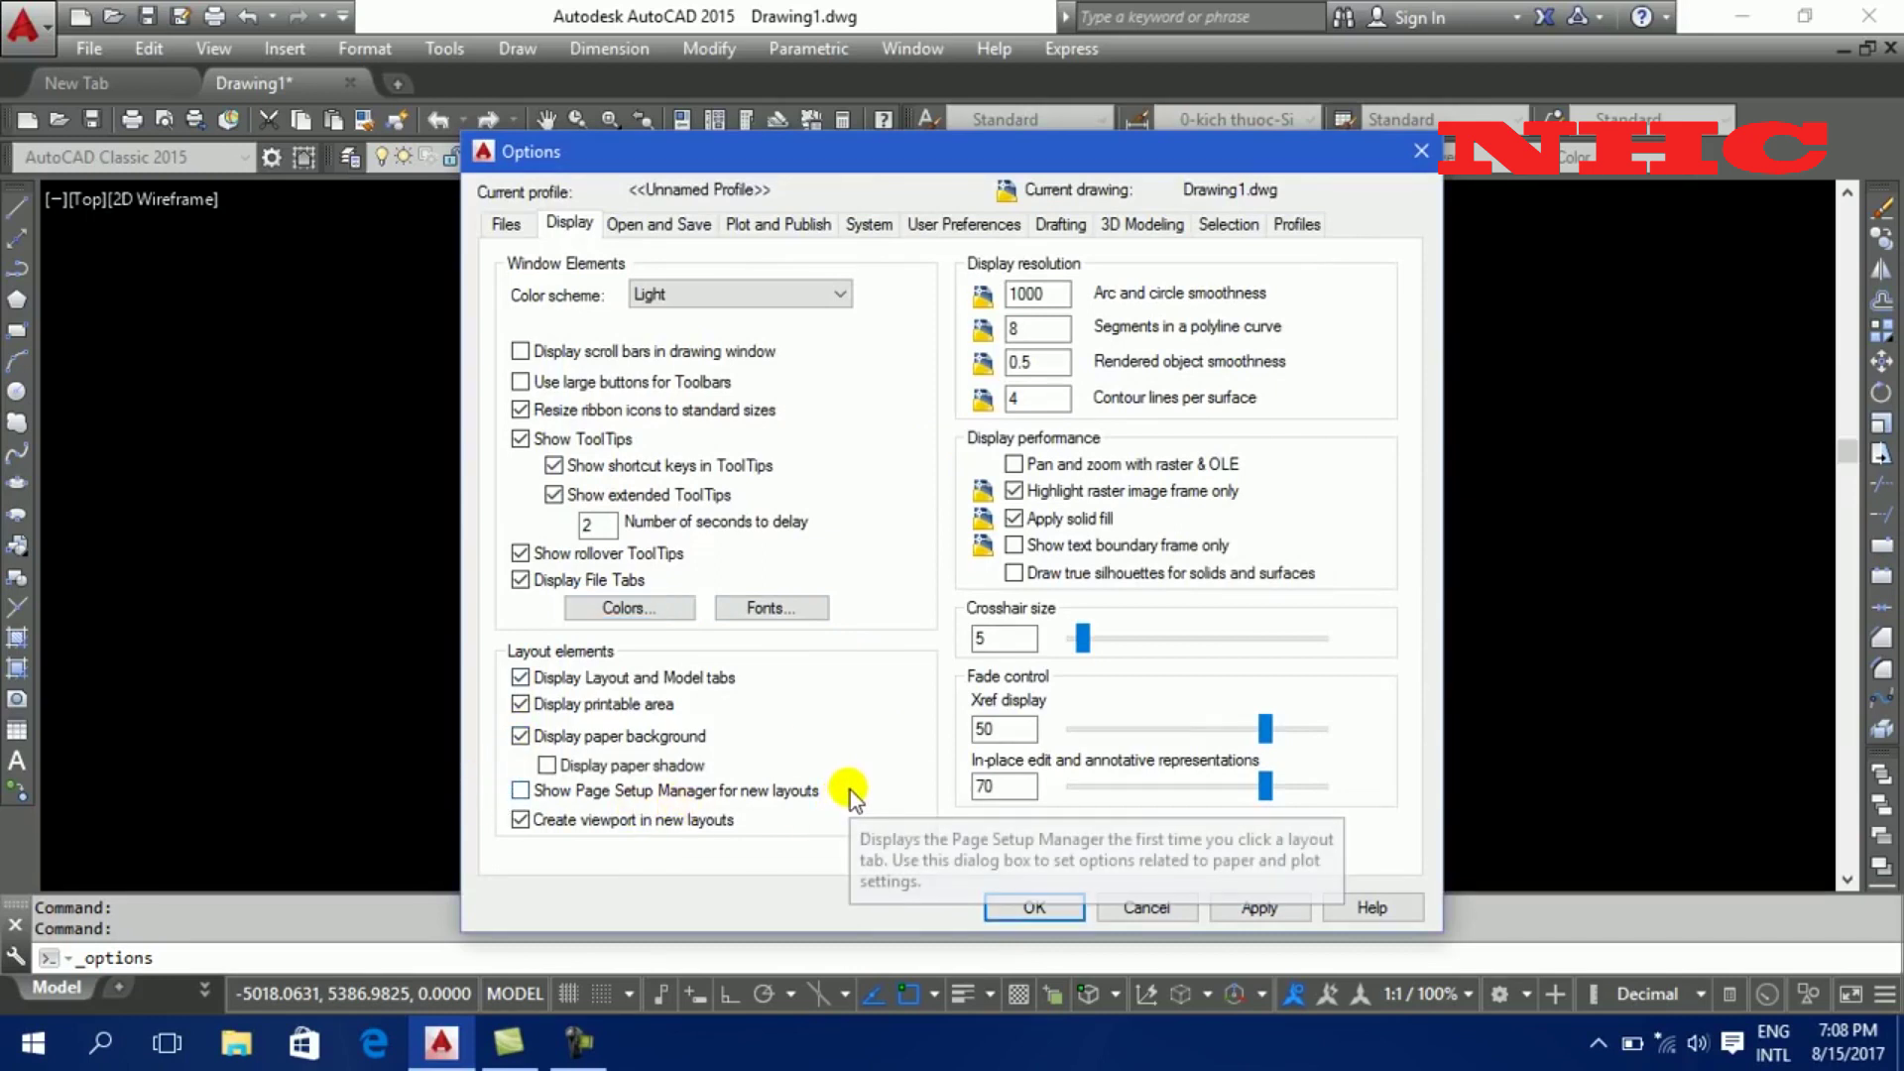
mouse_move(676, 789)
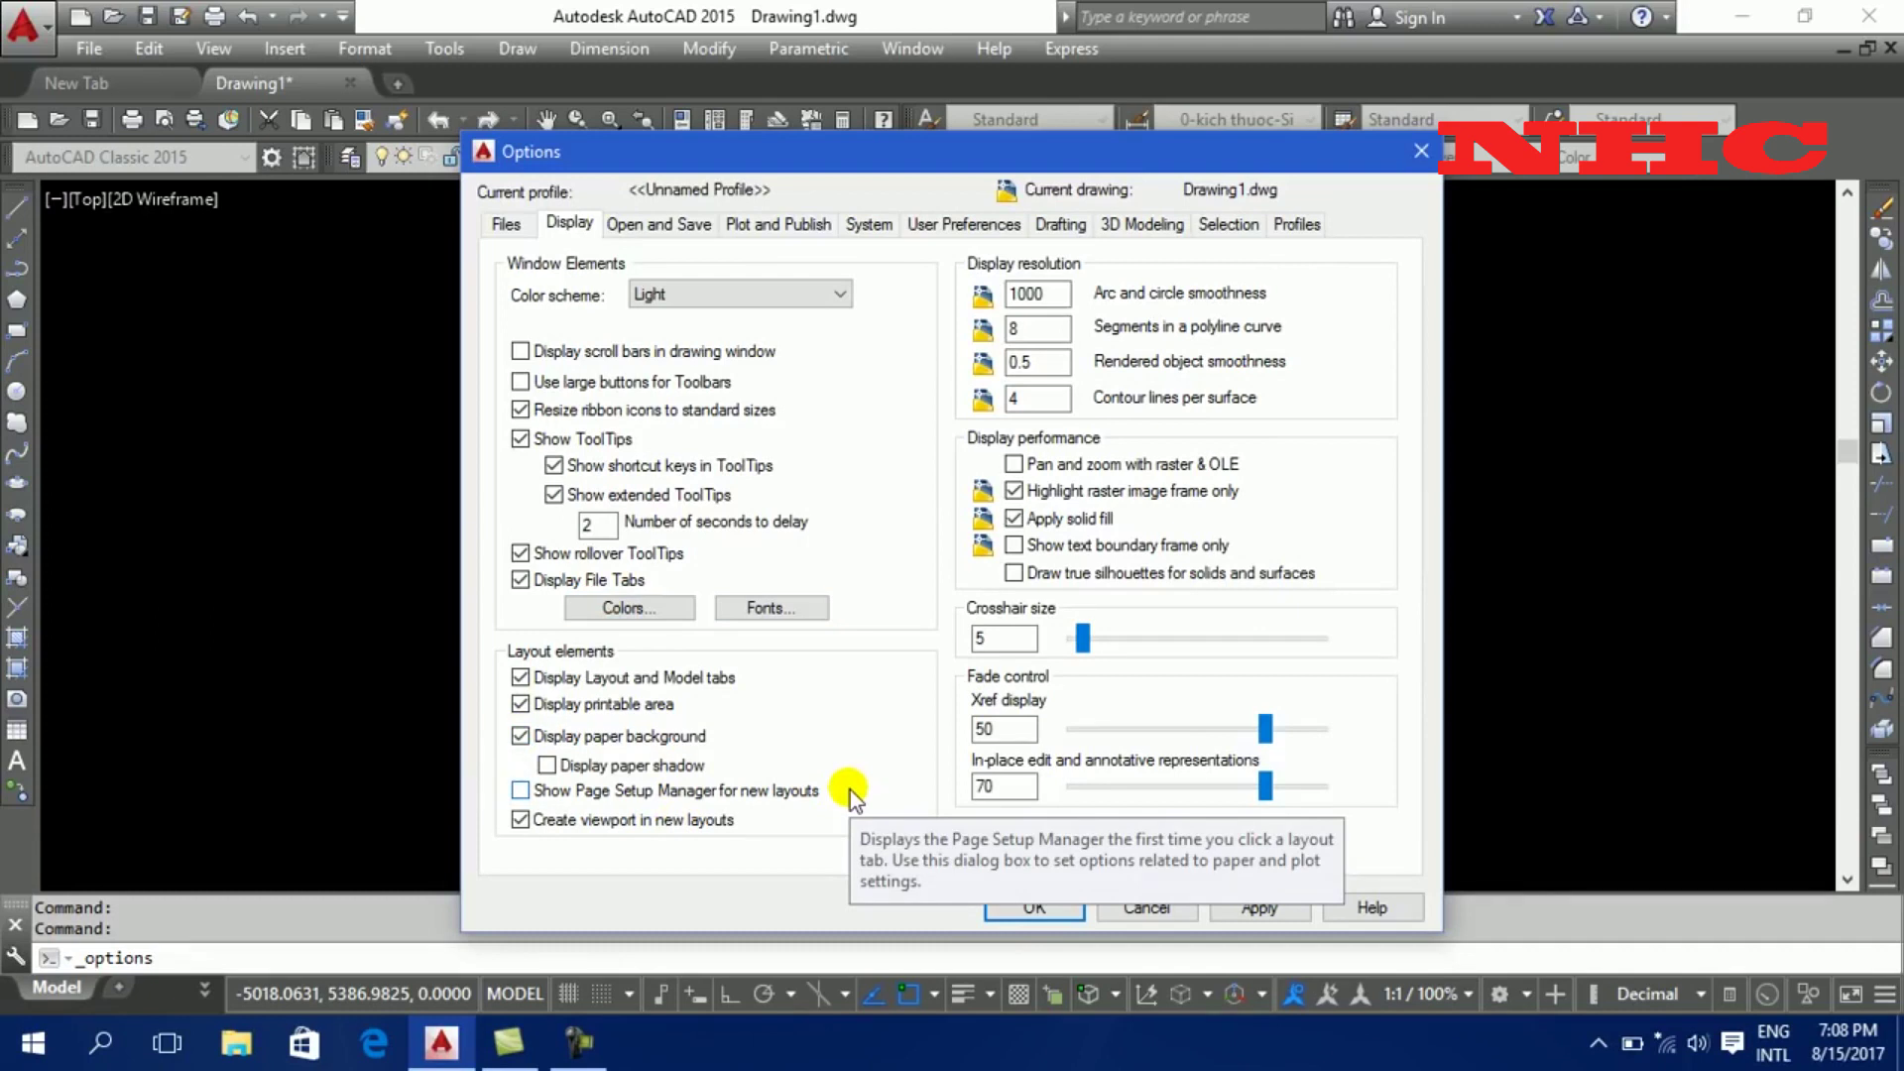
left_click(520, 737)
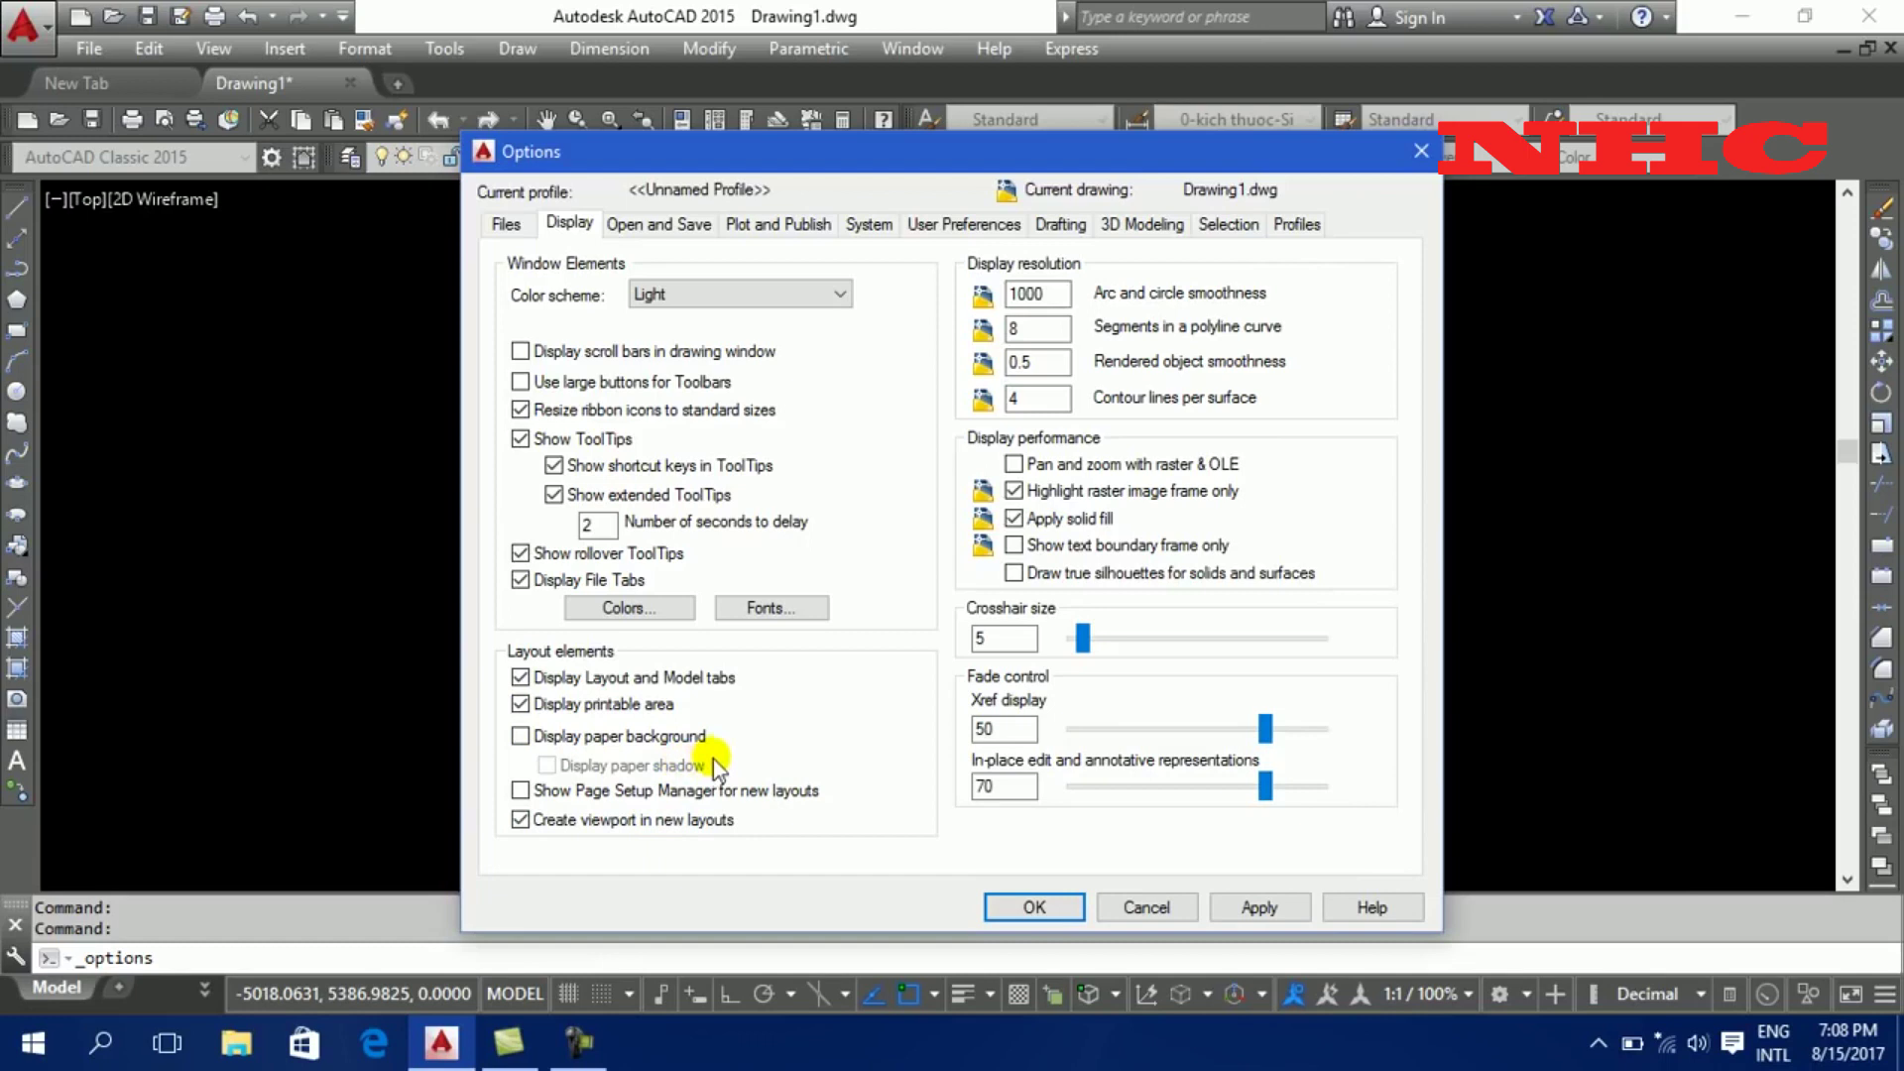
left_click(664, 226)
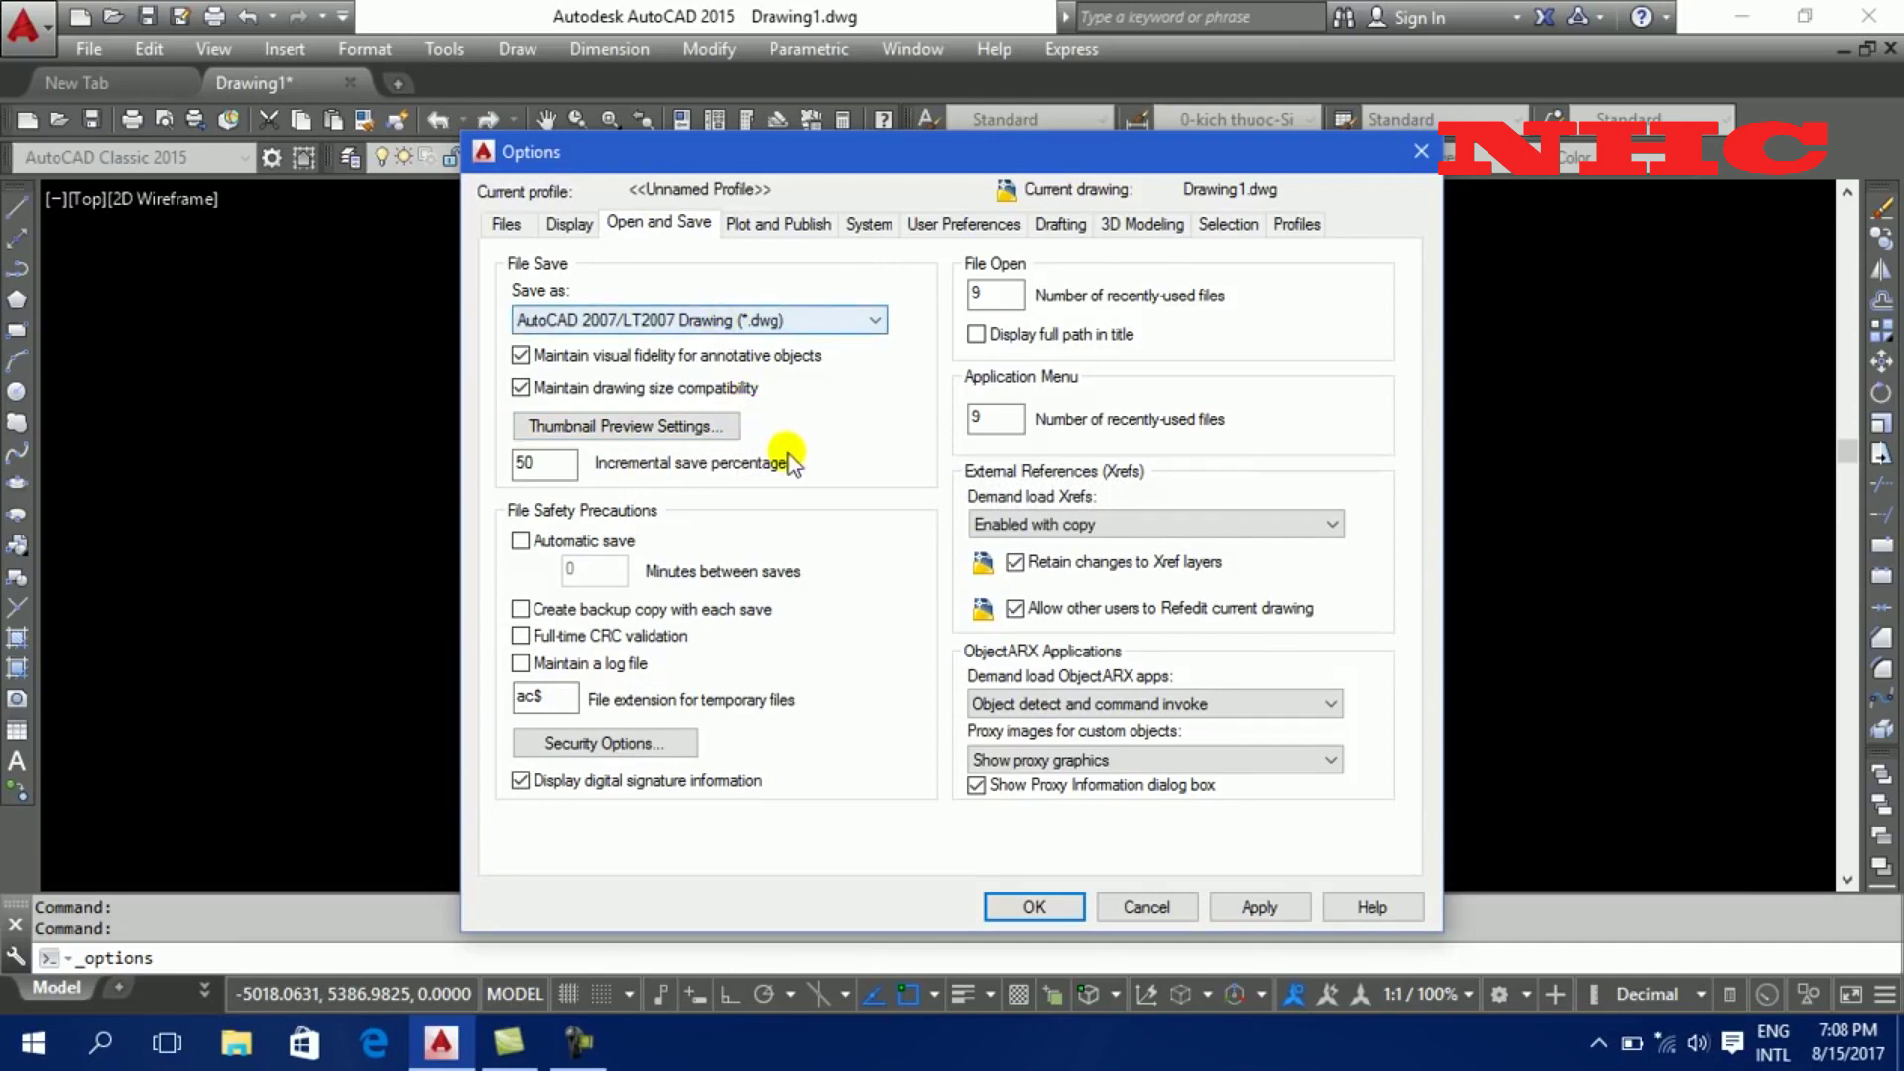
- Keep the default save format as AutoCAD 2007/LT2007 Drawing after trying AutoCAD 2013
left_click(791, 320)
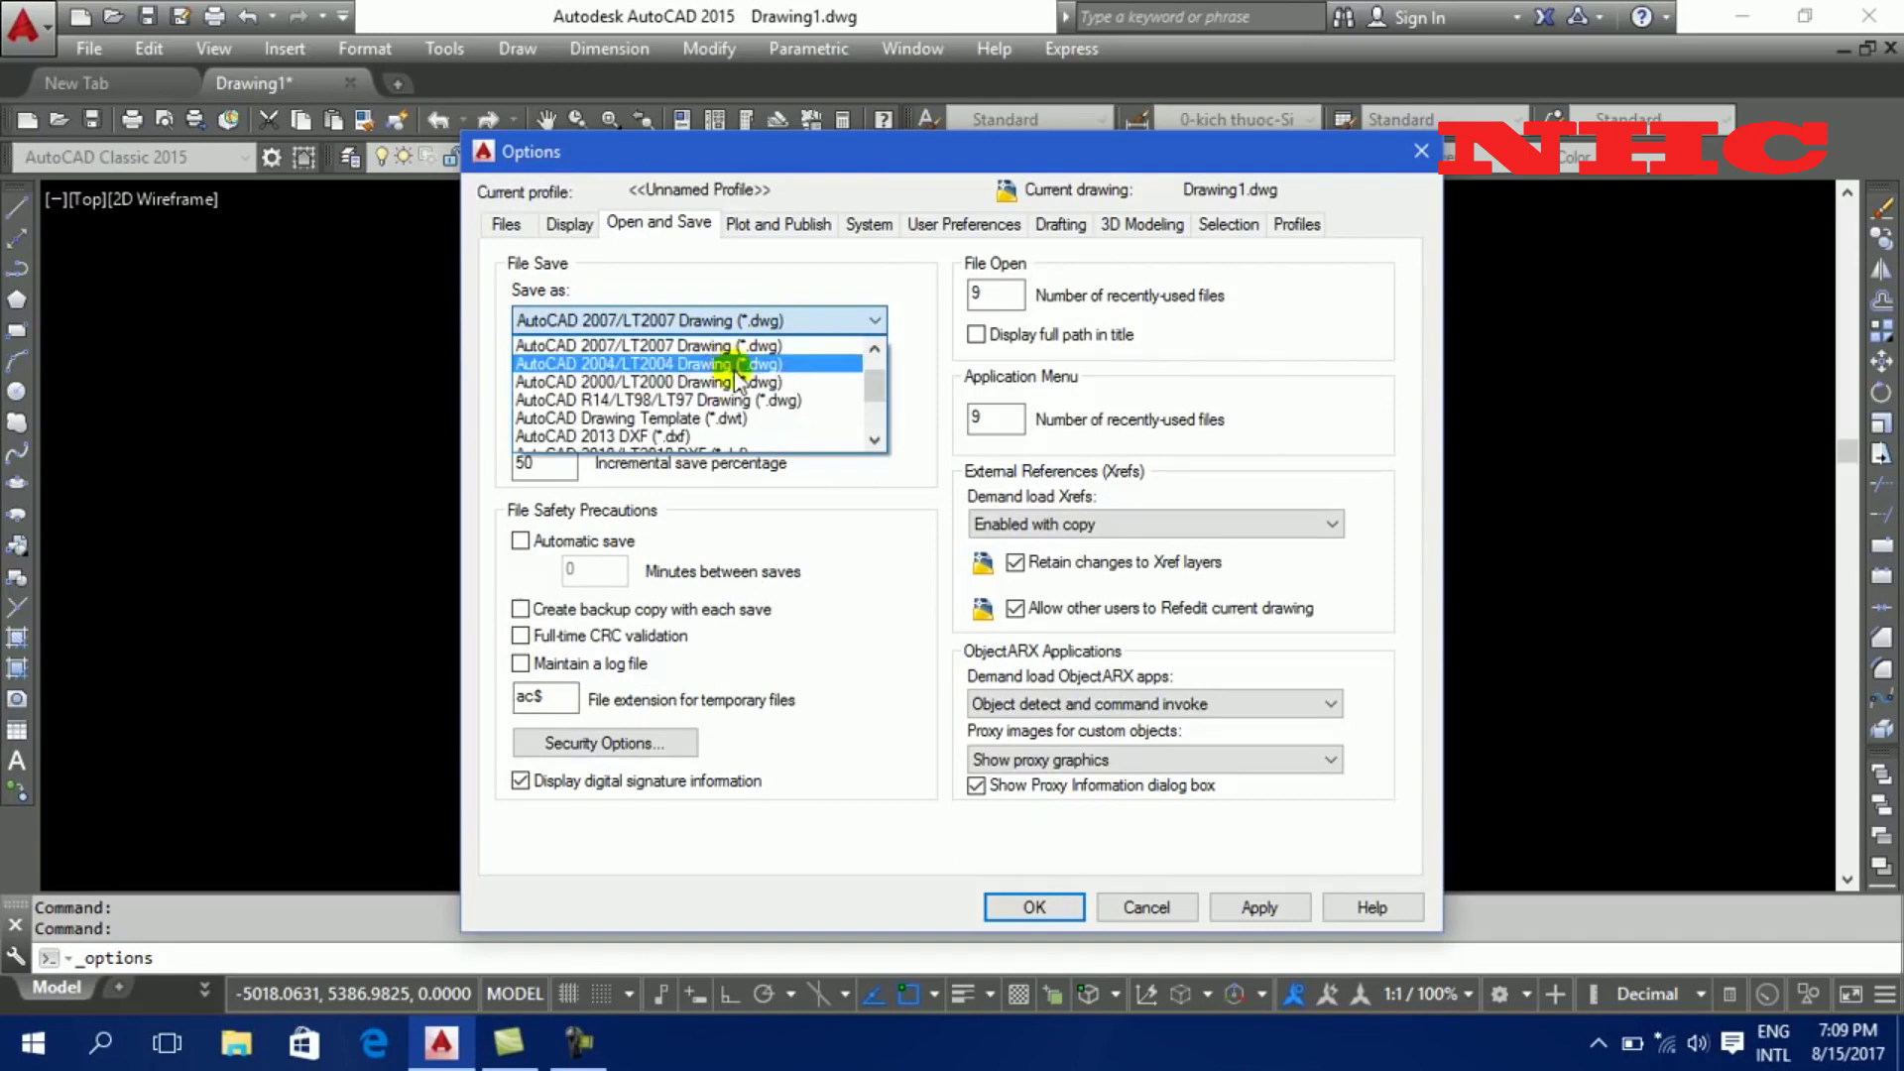
scroll(736, 396, "up", 1)
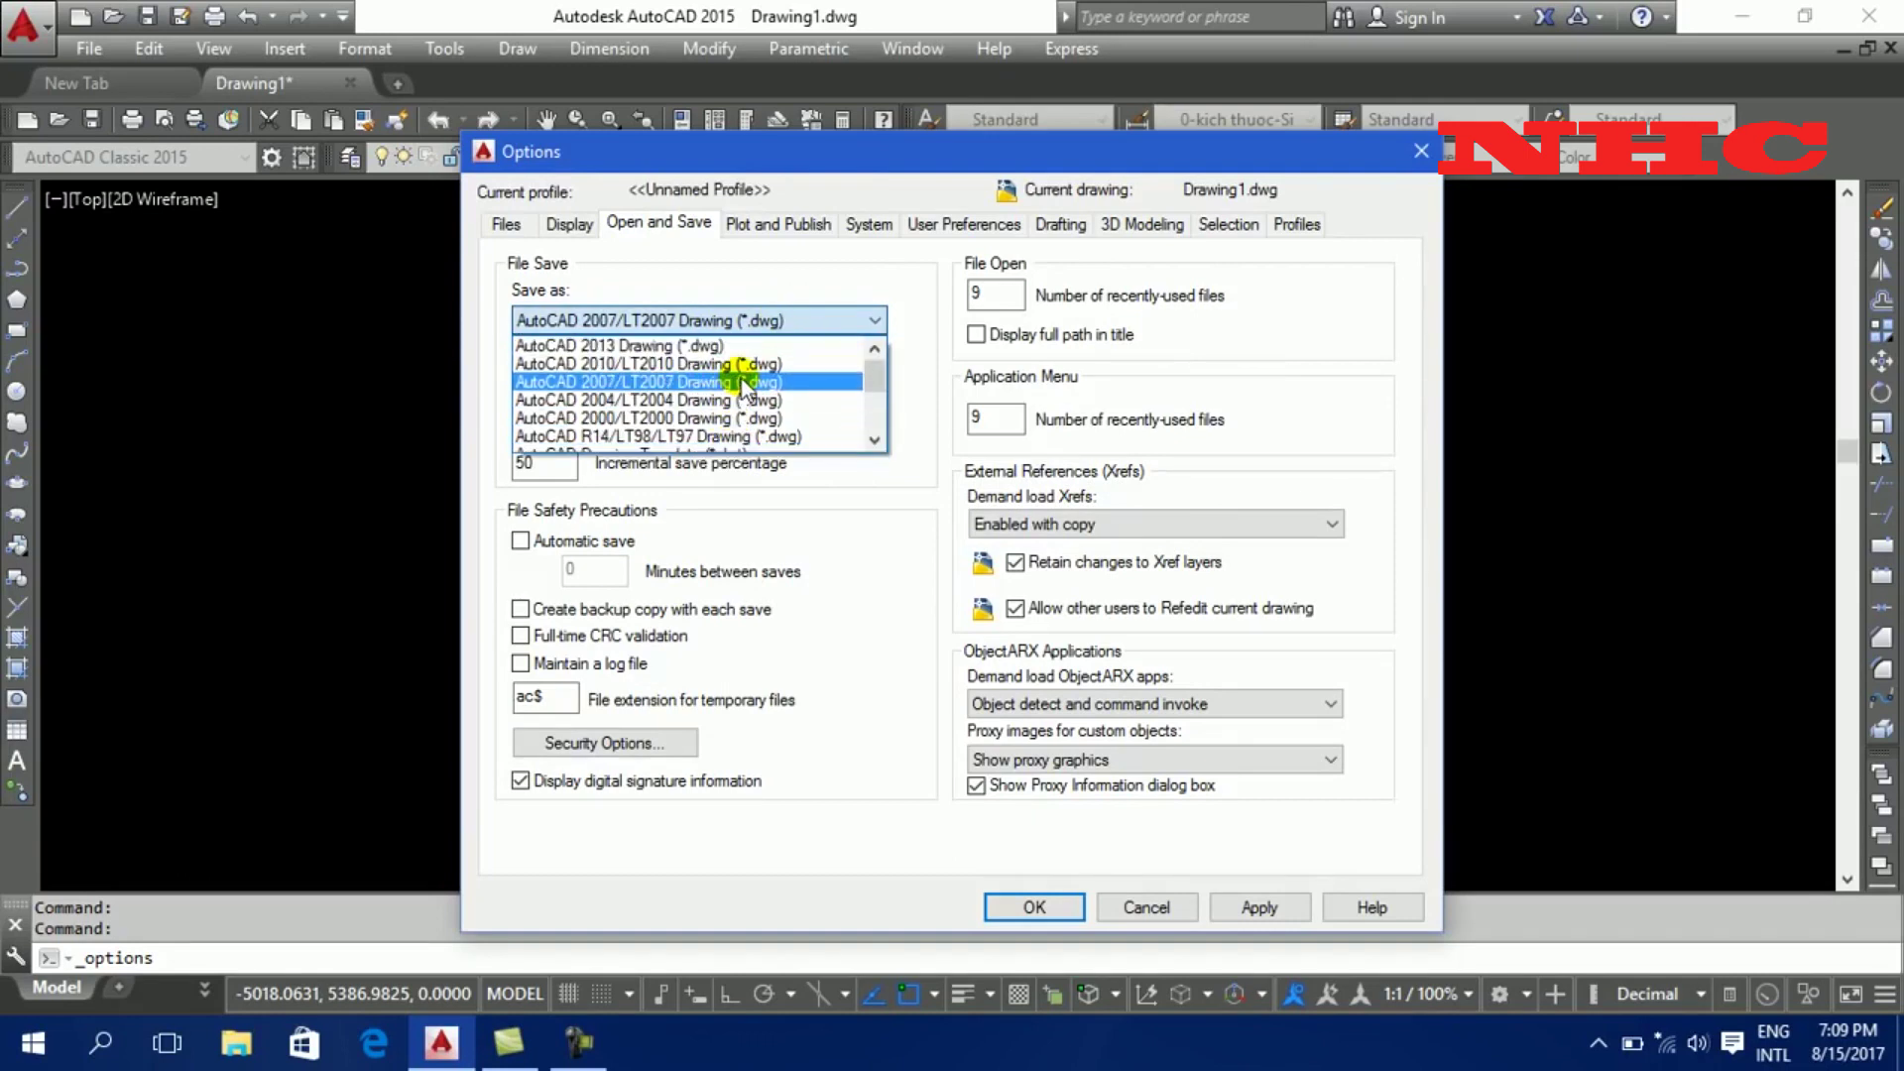
scroll(742, 382, "down", 2)
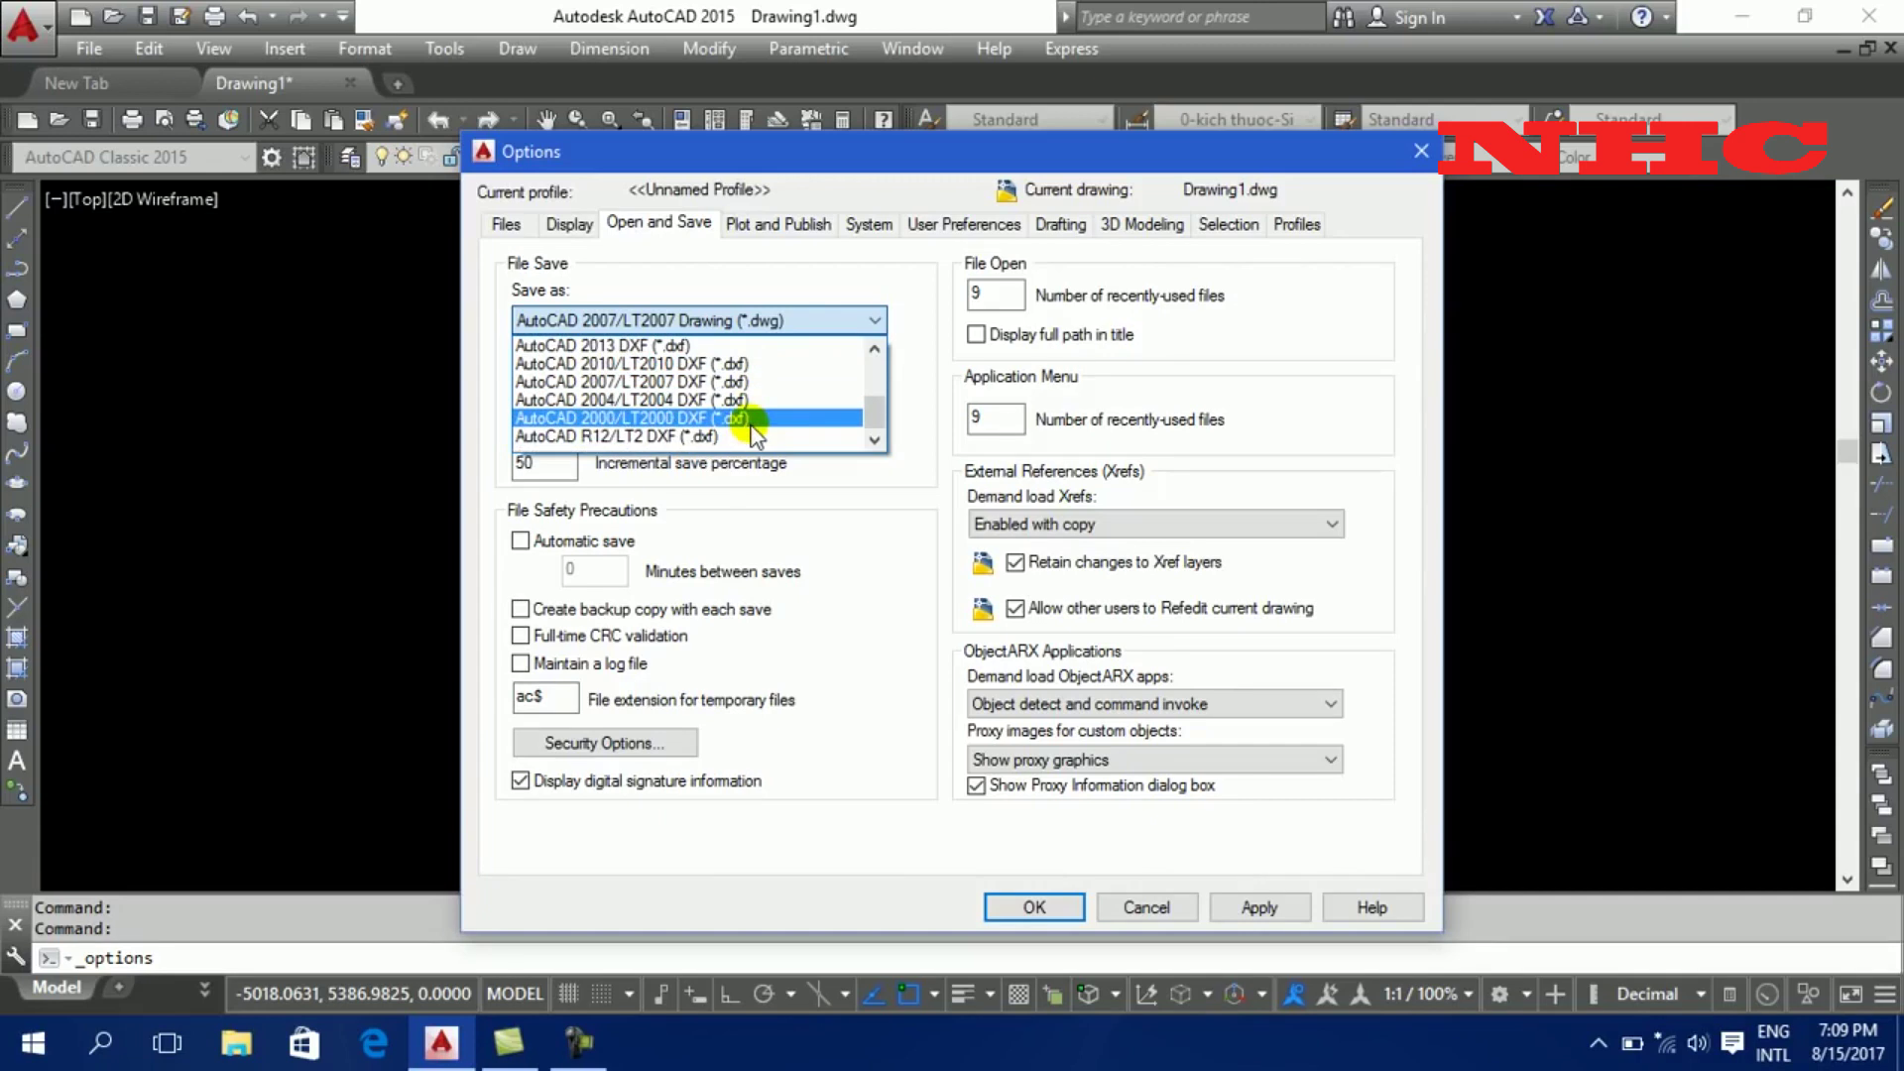
scroll(743, 401, "up", 2)
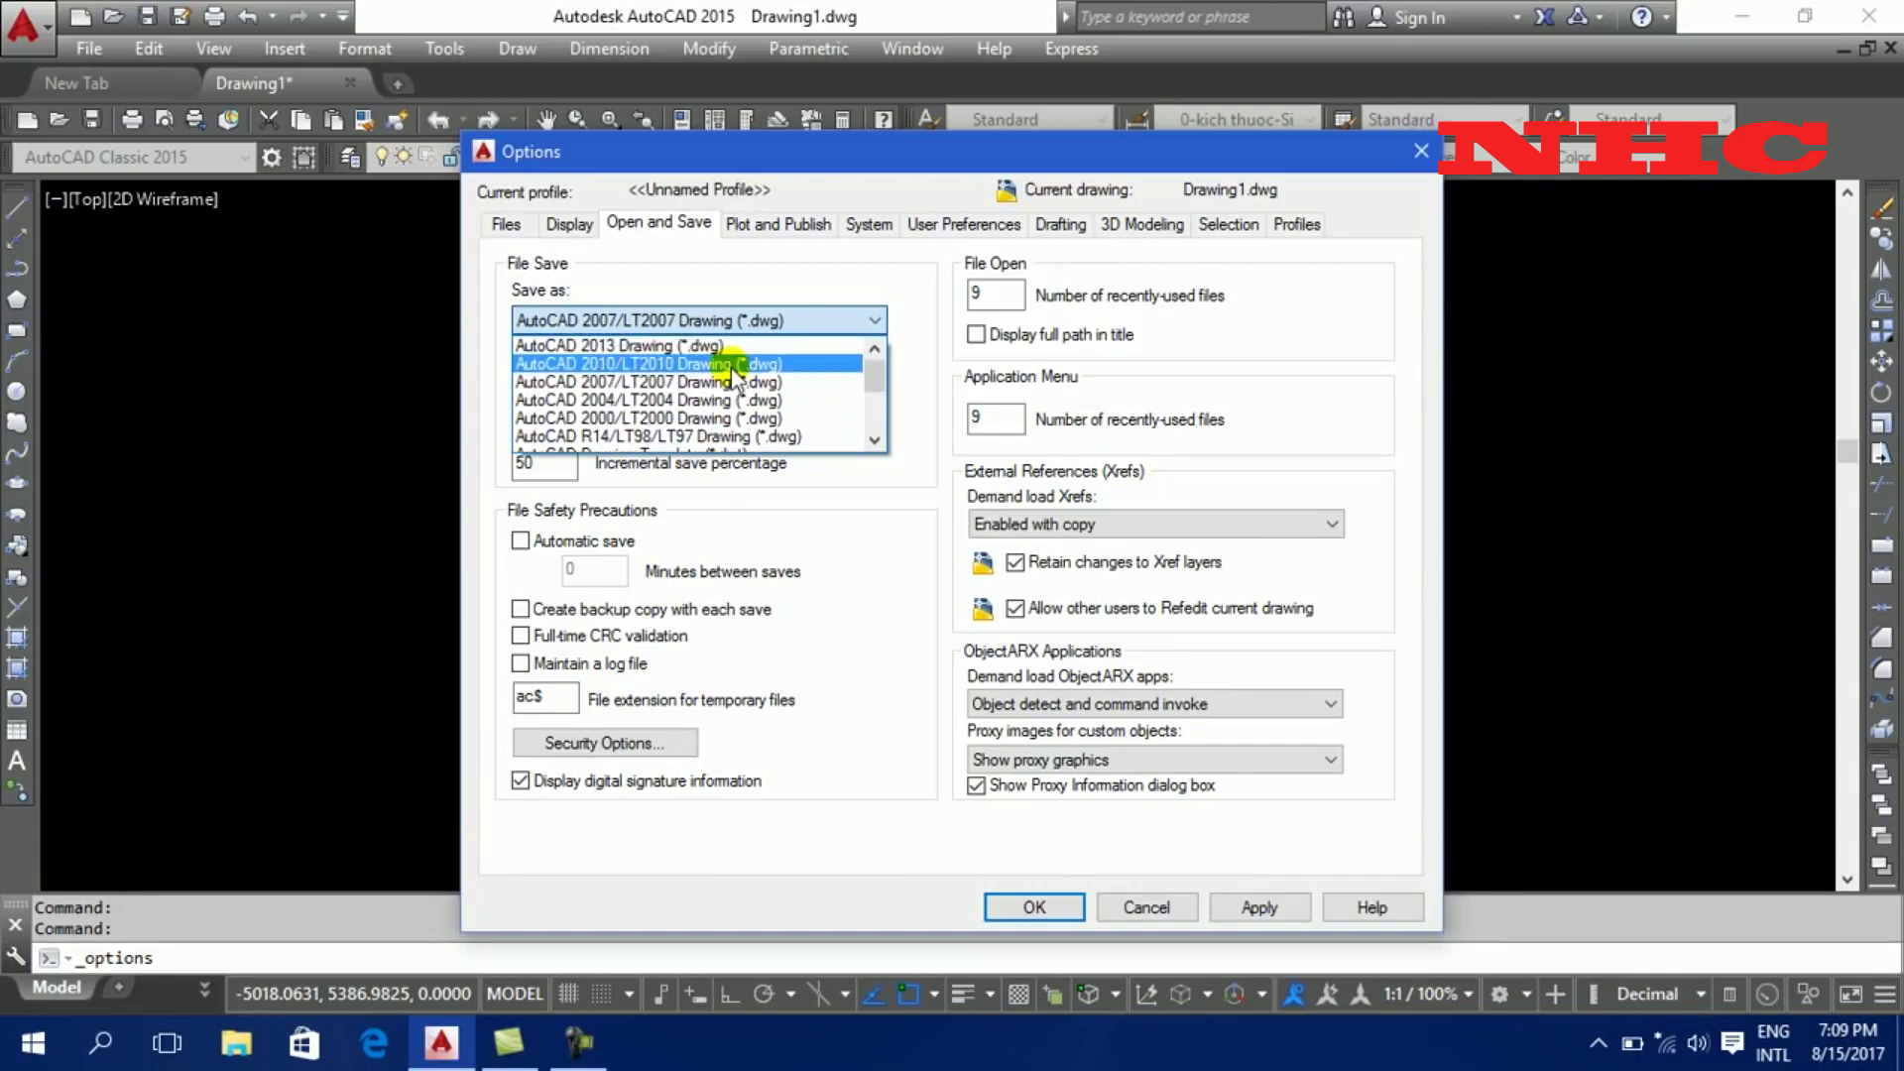
scroll(738, 382, "down", 2)
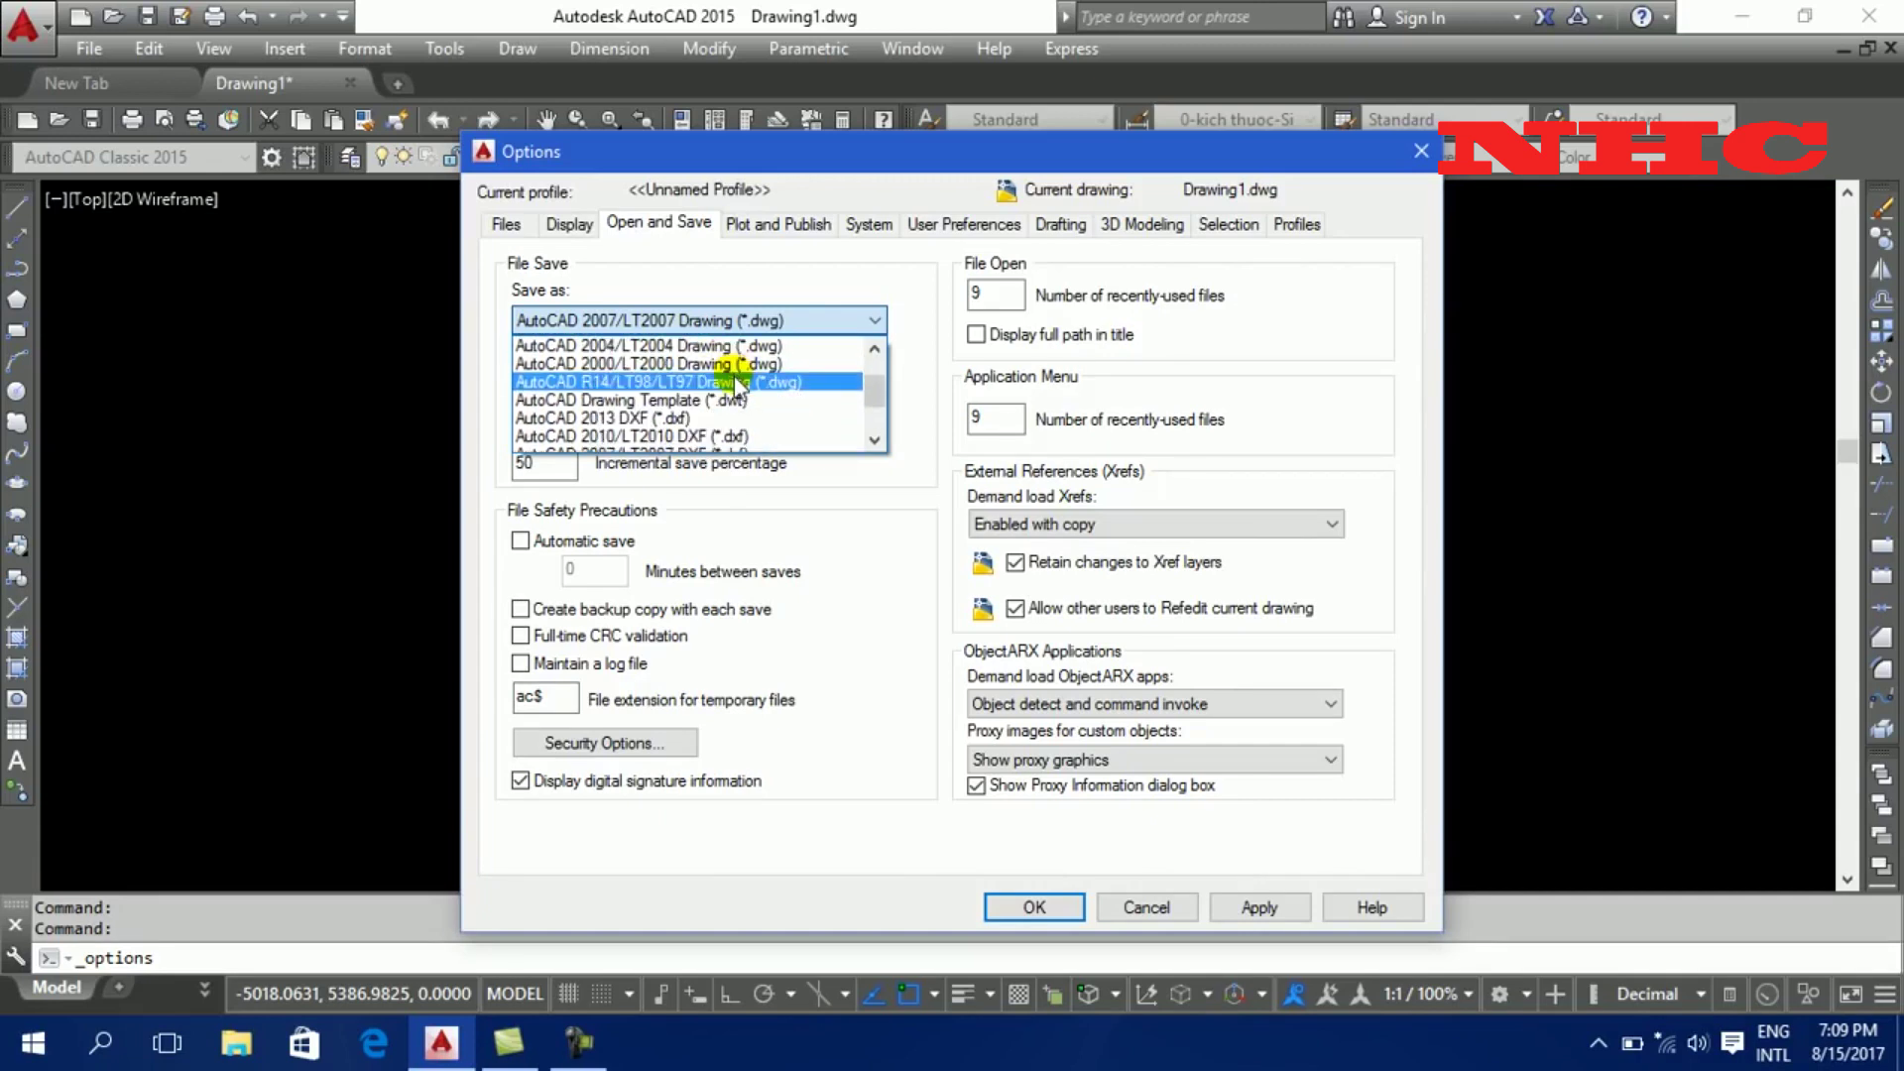
scroll(739, 383, "down", 1)
scroll(741, 391, "down", 1)
scroll(743, 407, "down", 1)
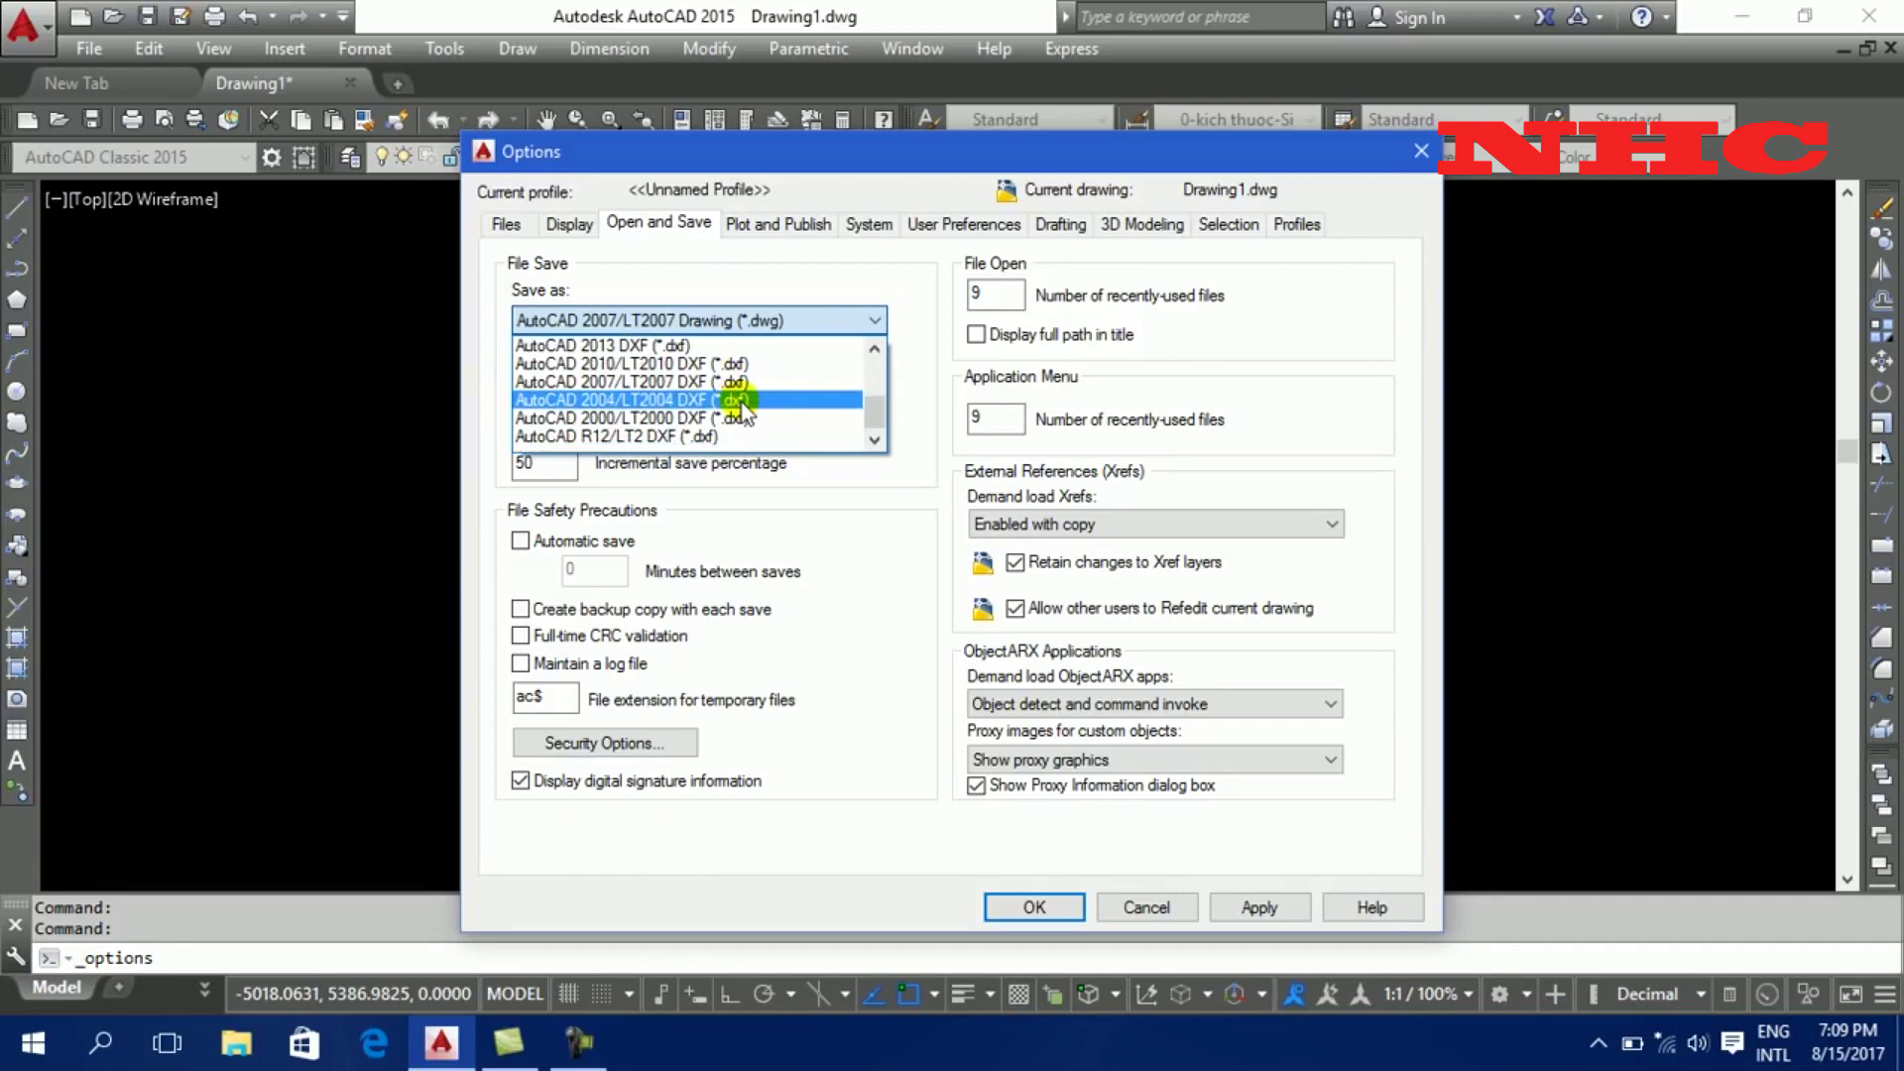
scroll(741, 401, "up", 3)
scroll(729, 397, "up", 1)
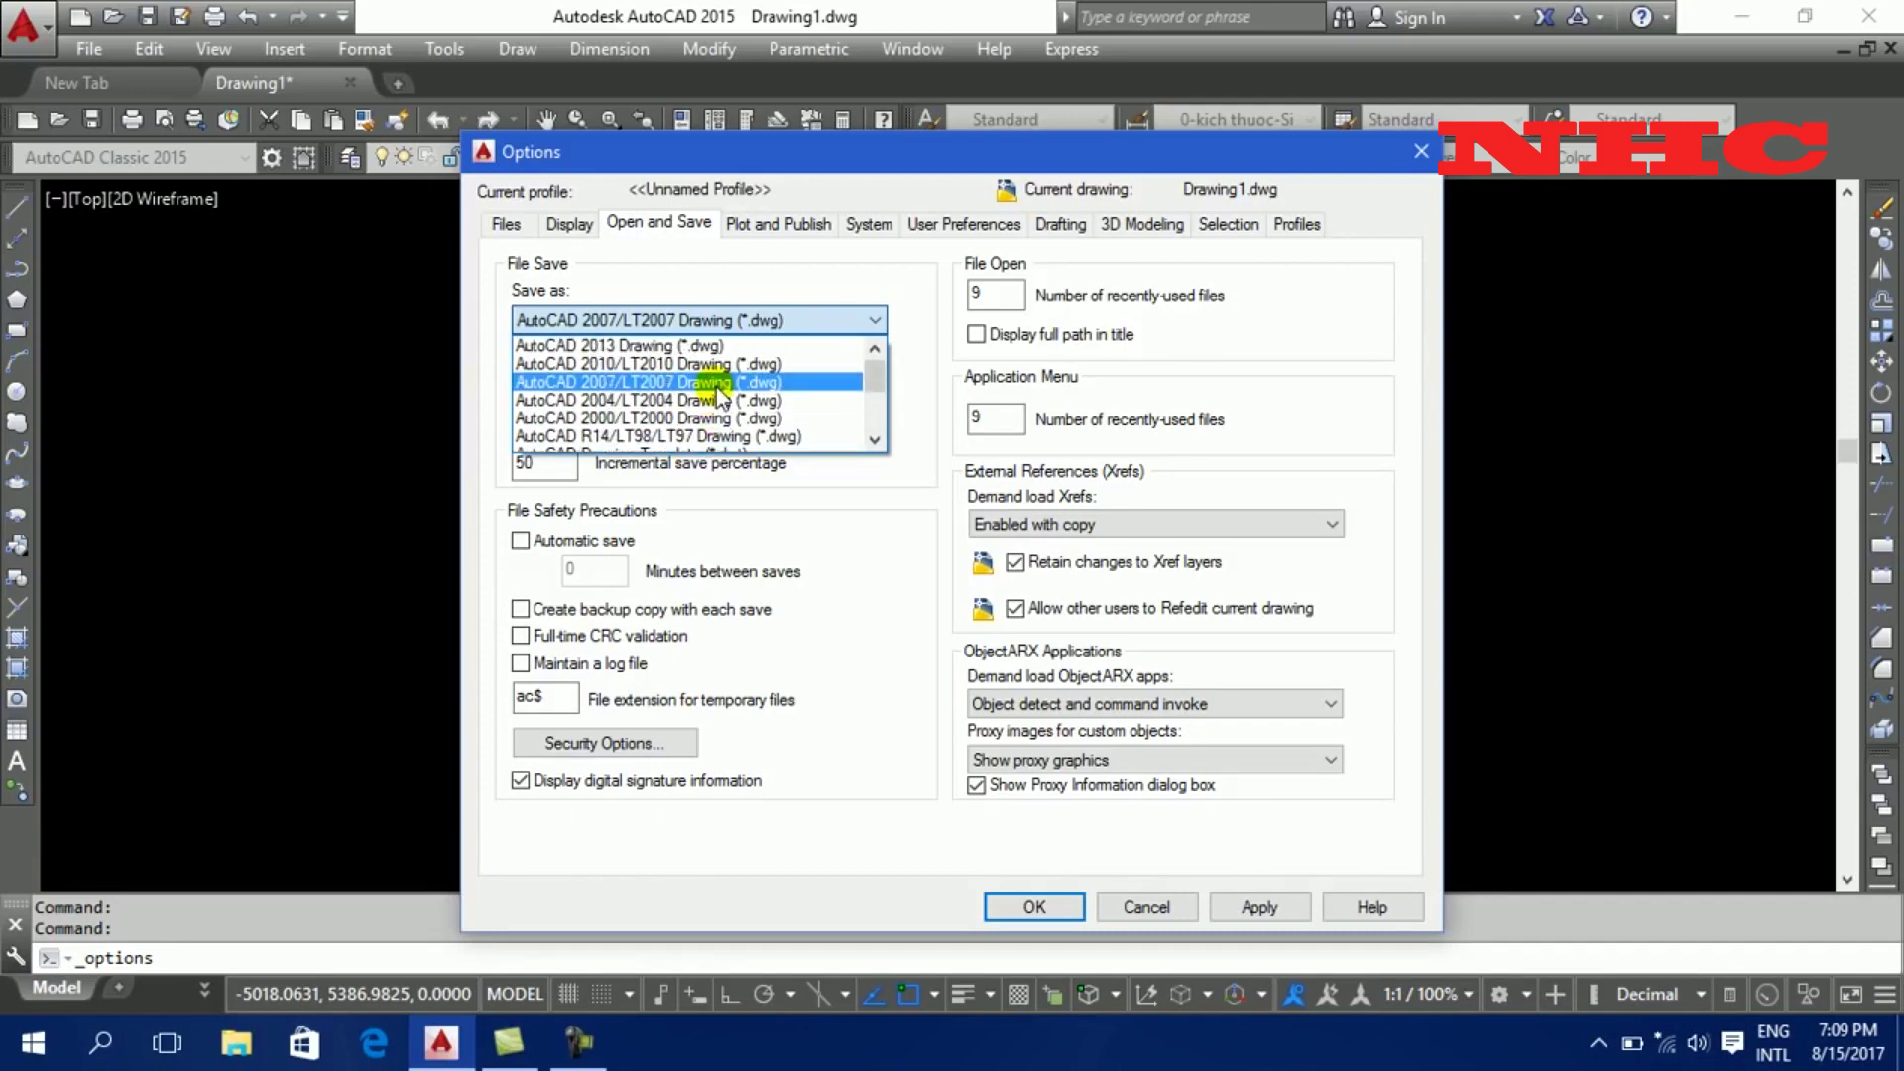
left_click(644, 346)
left_click(632, 321)
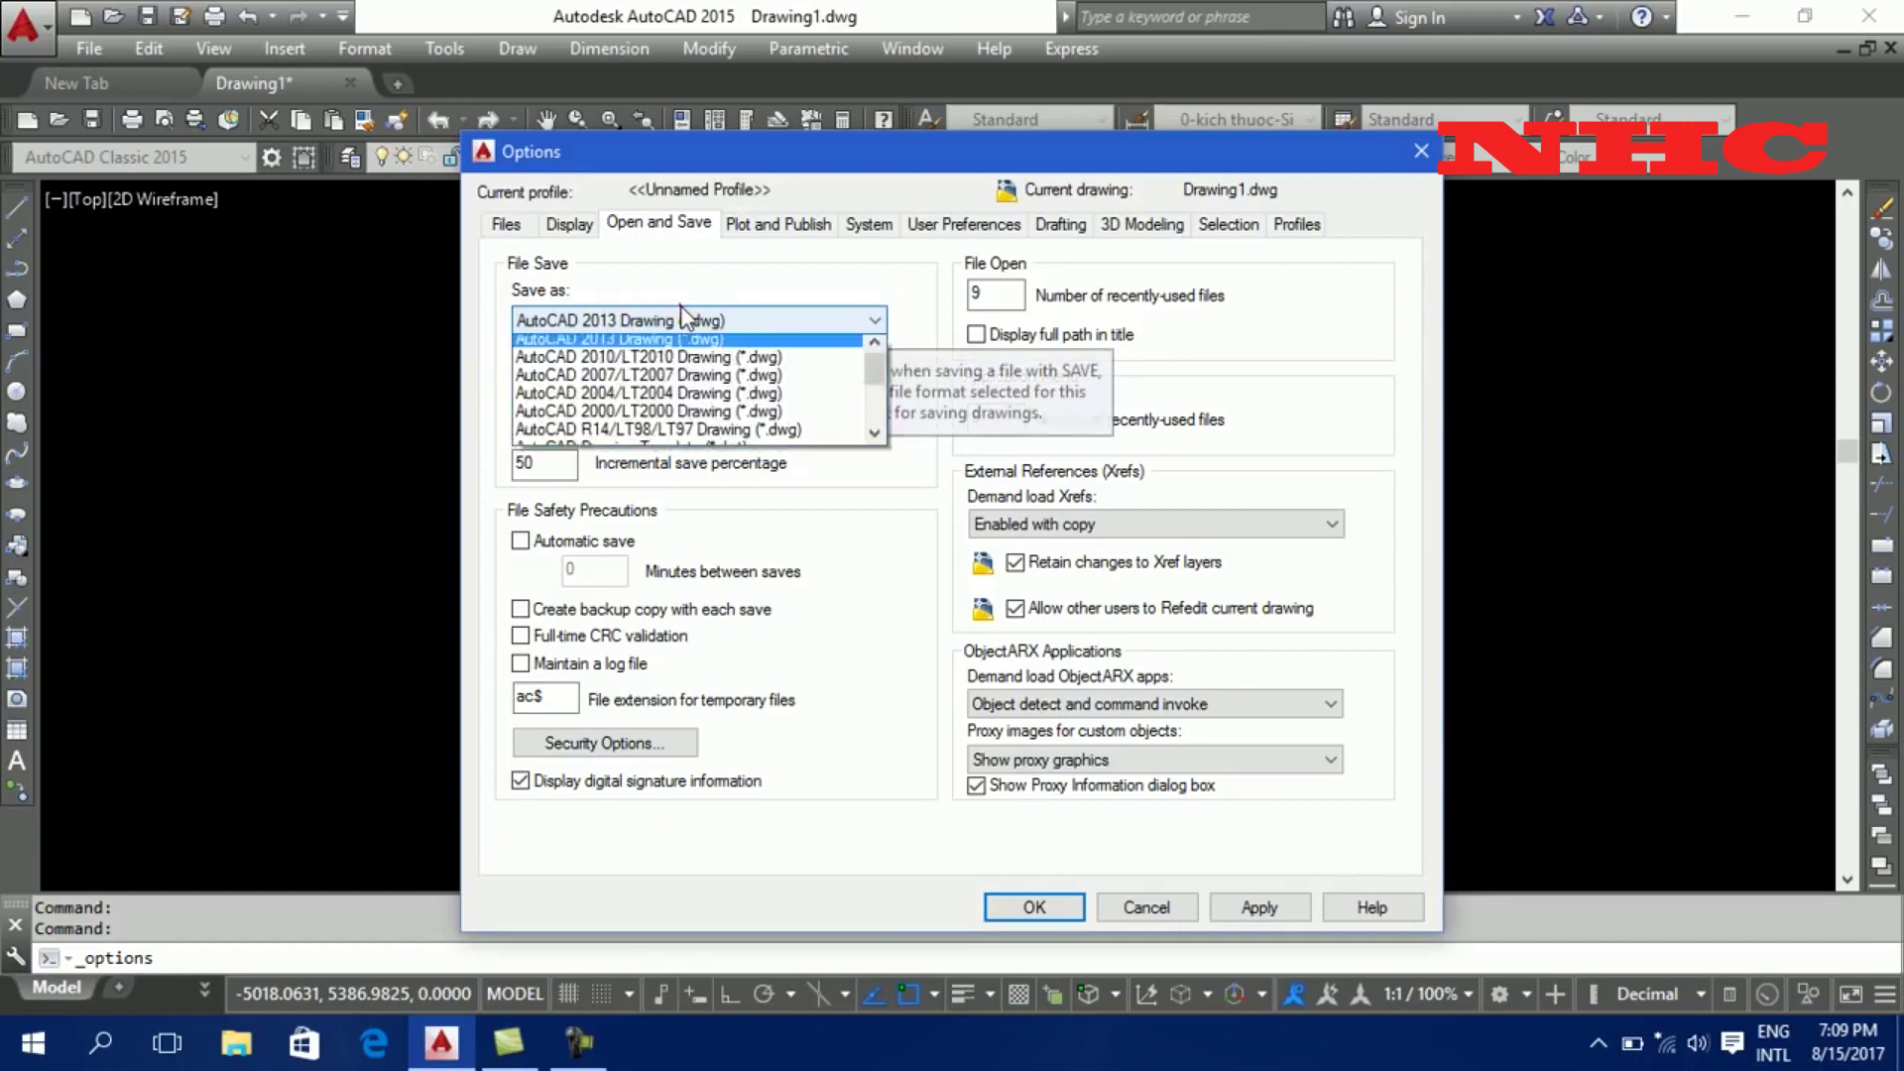
left_click(710, 382)
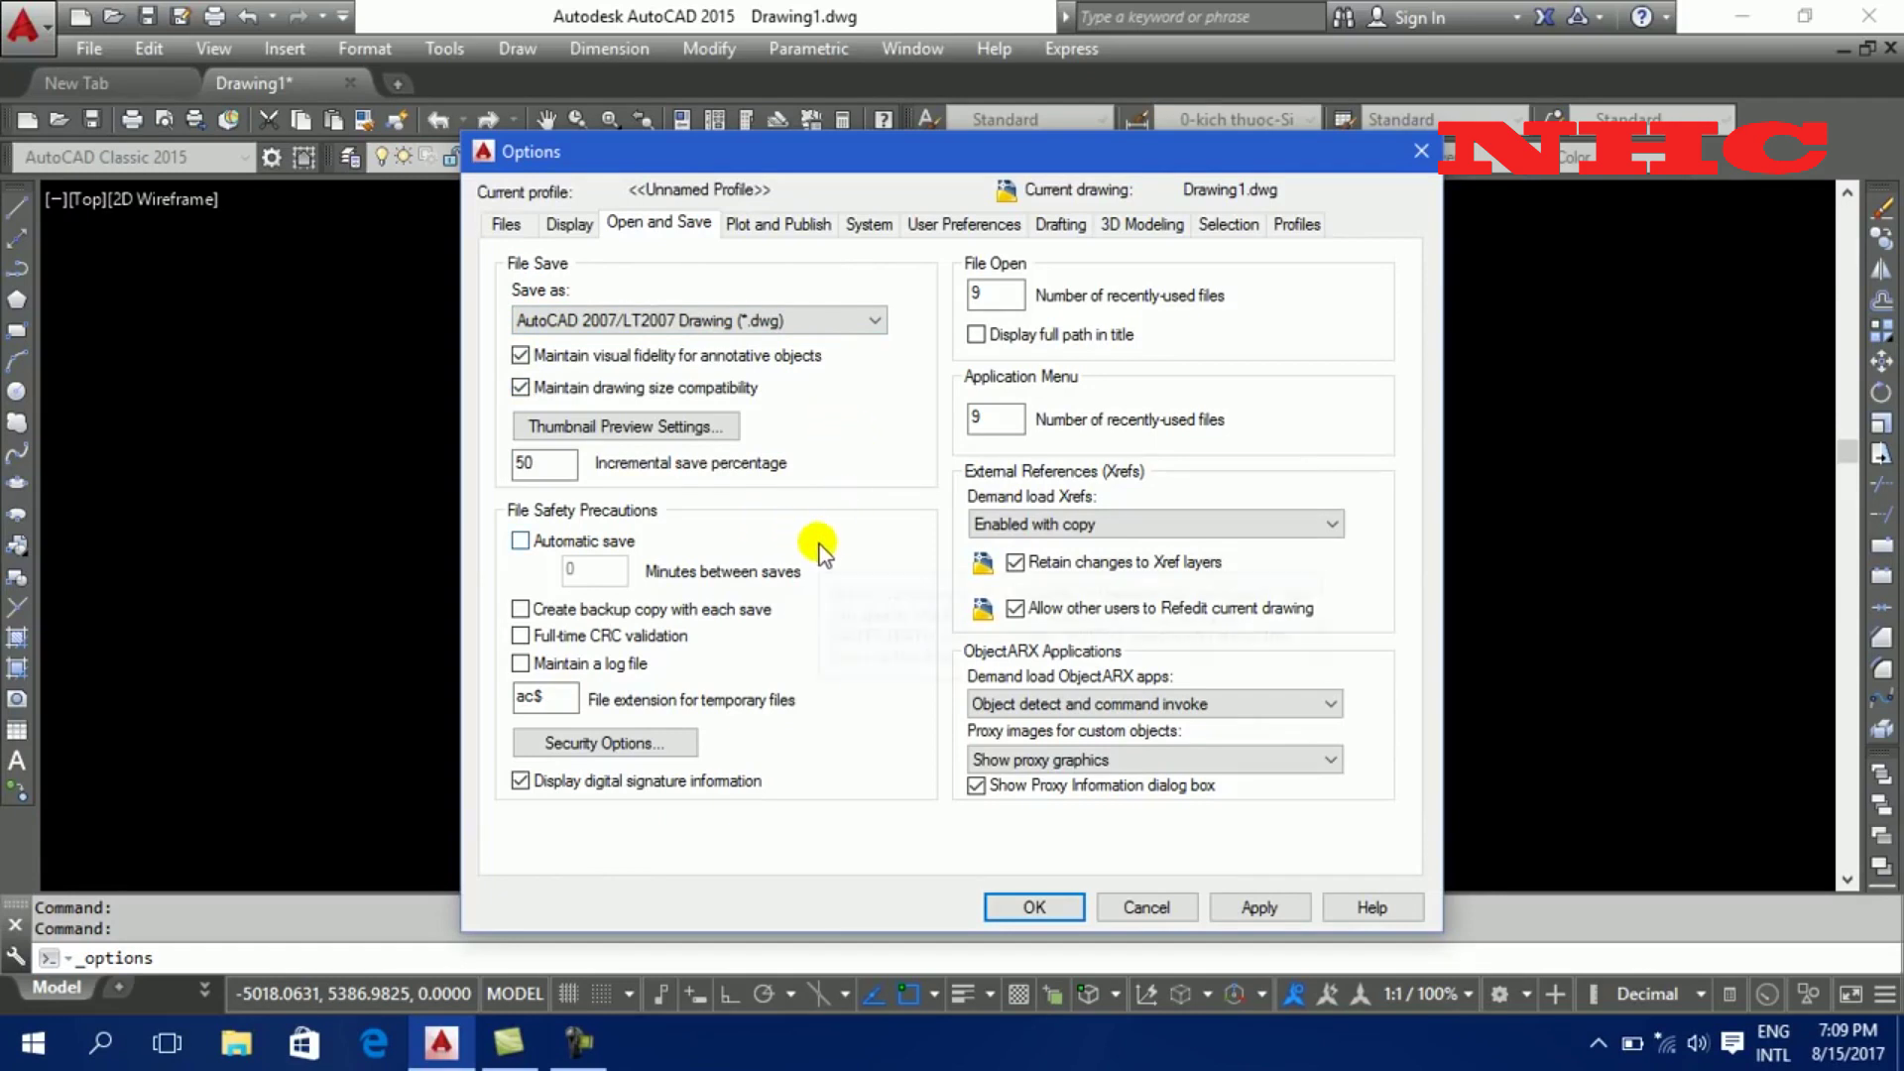
- Leave 'Create backup copy with each save' off after toggling it on and back
left_click(520, 609)
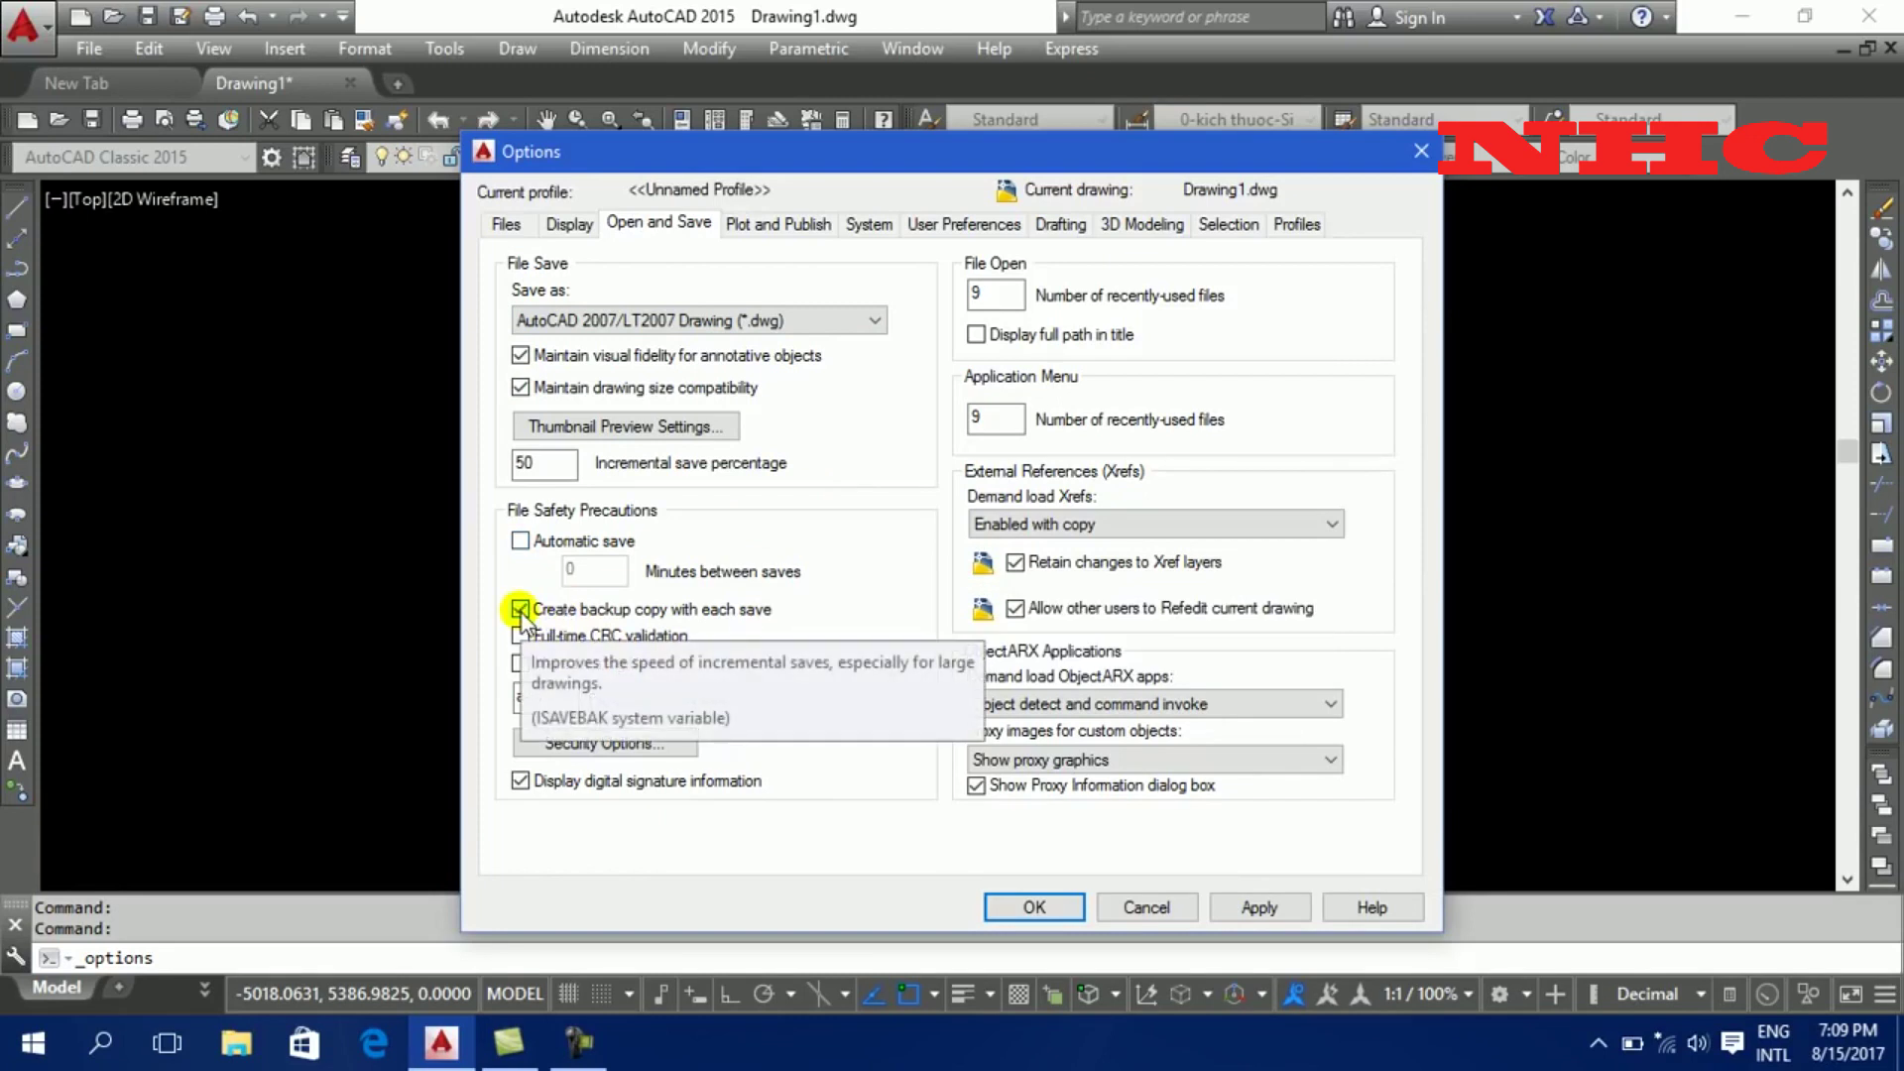
left_click(520, 608)
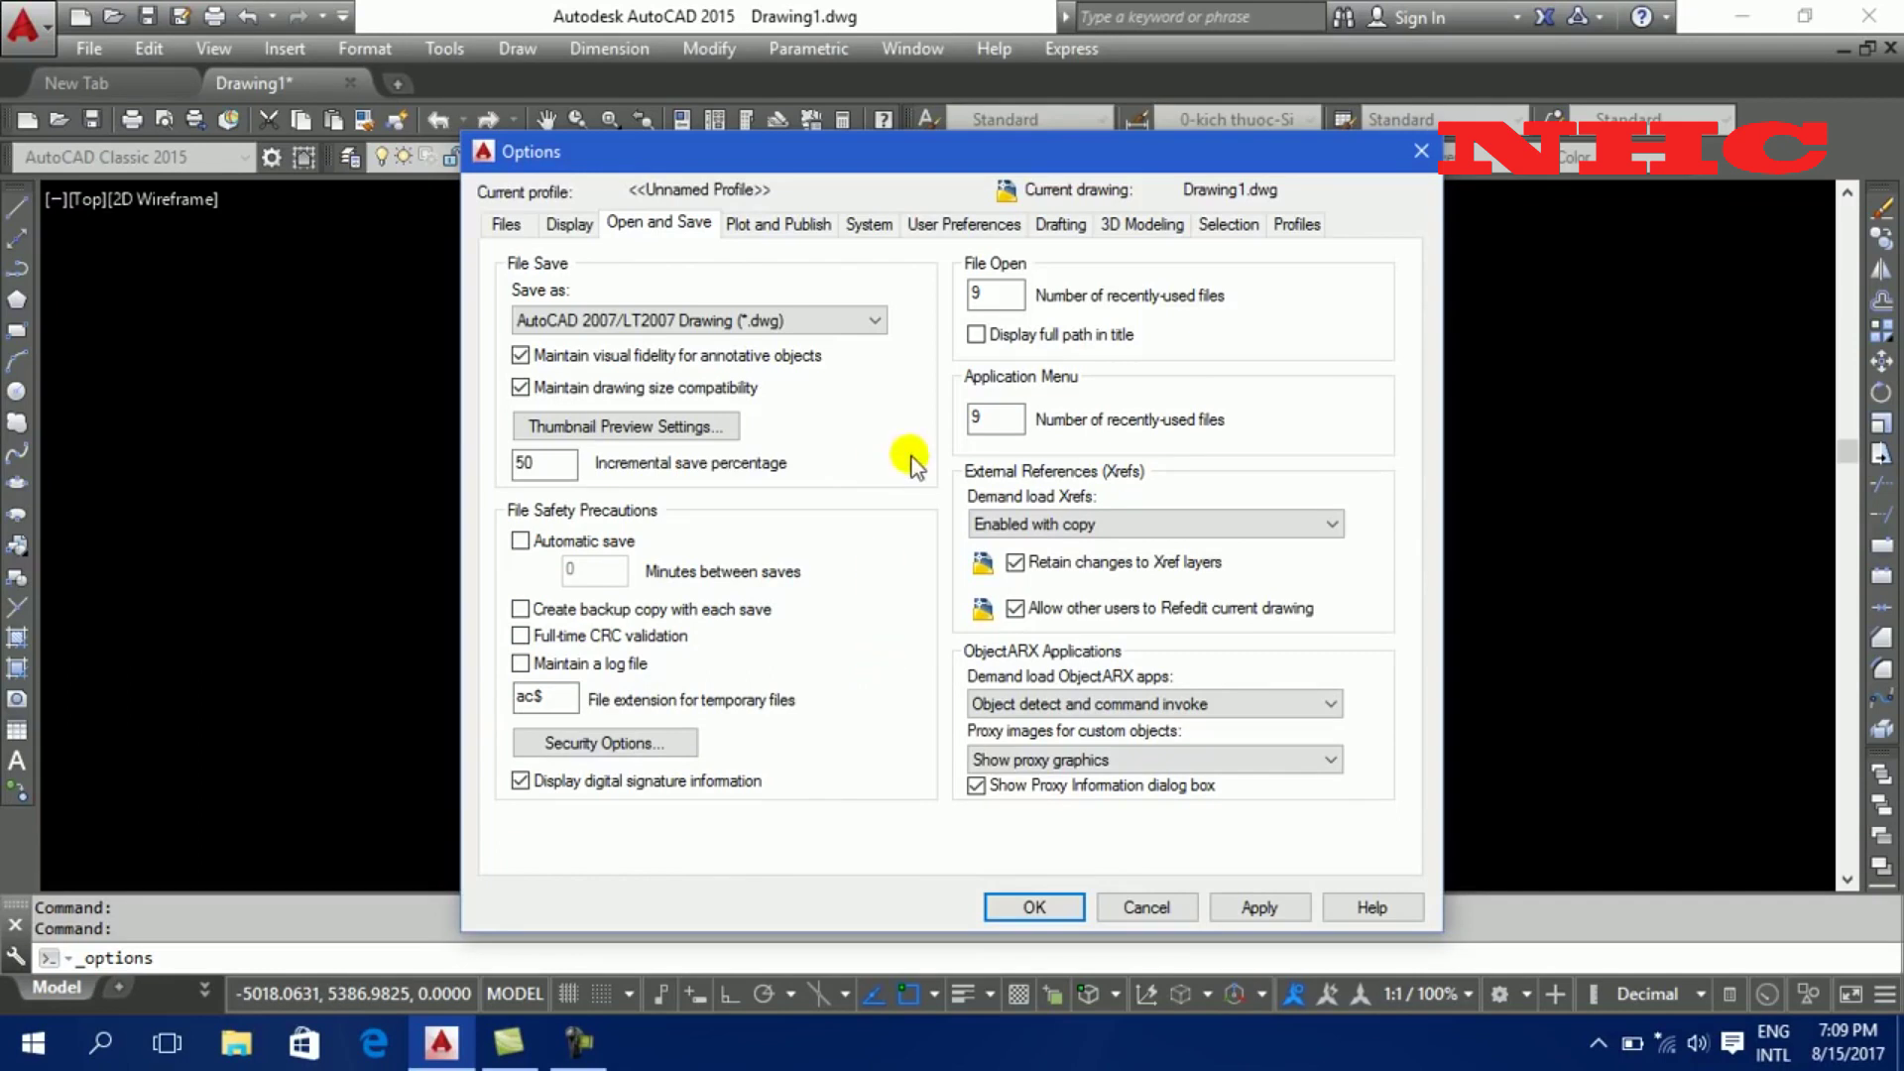
left_click(954, 224)
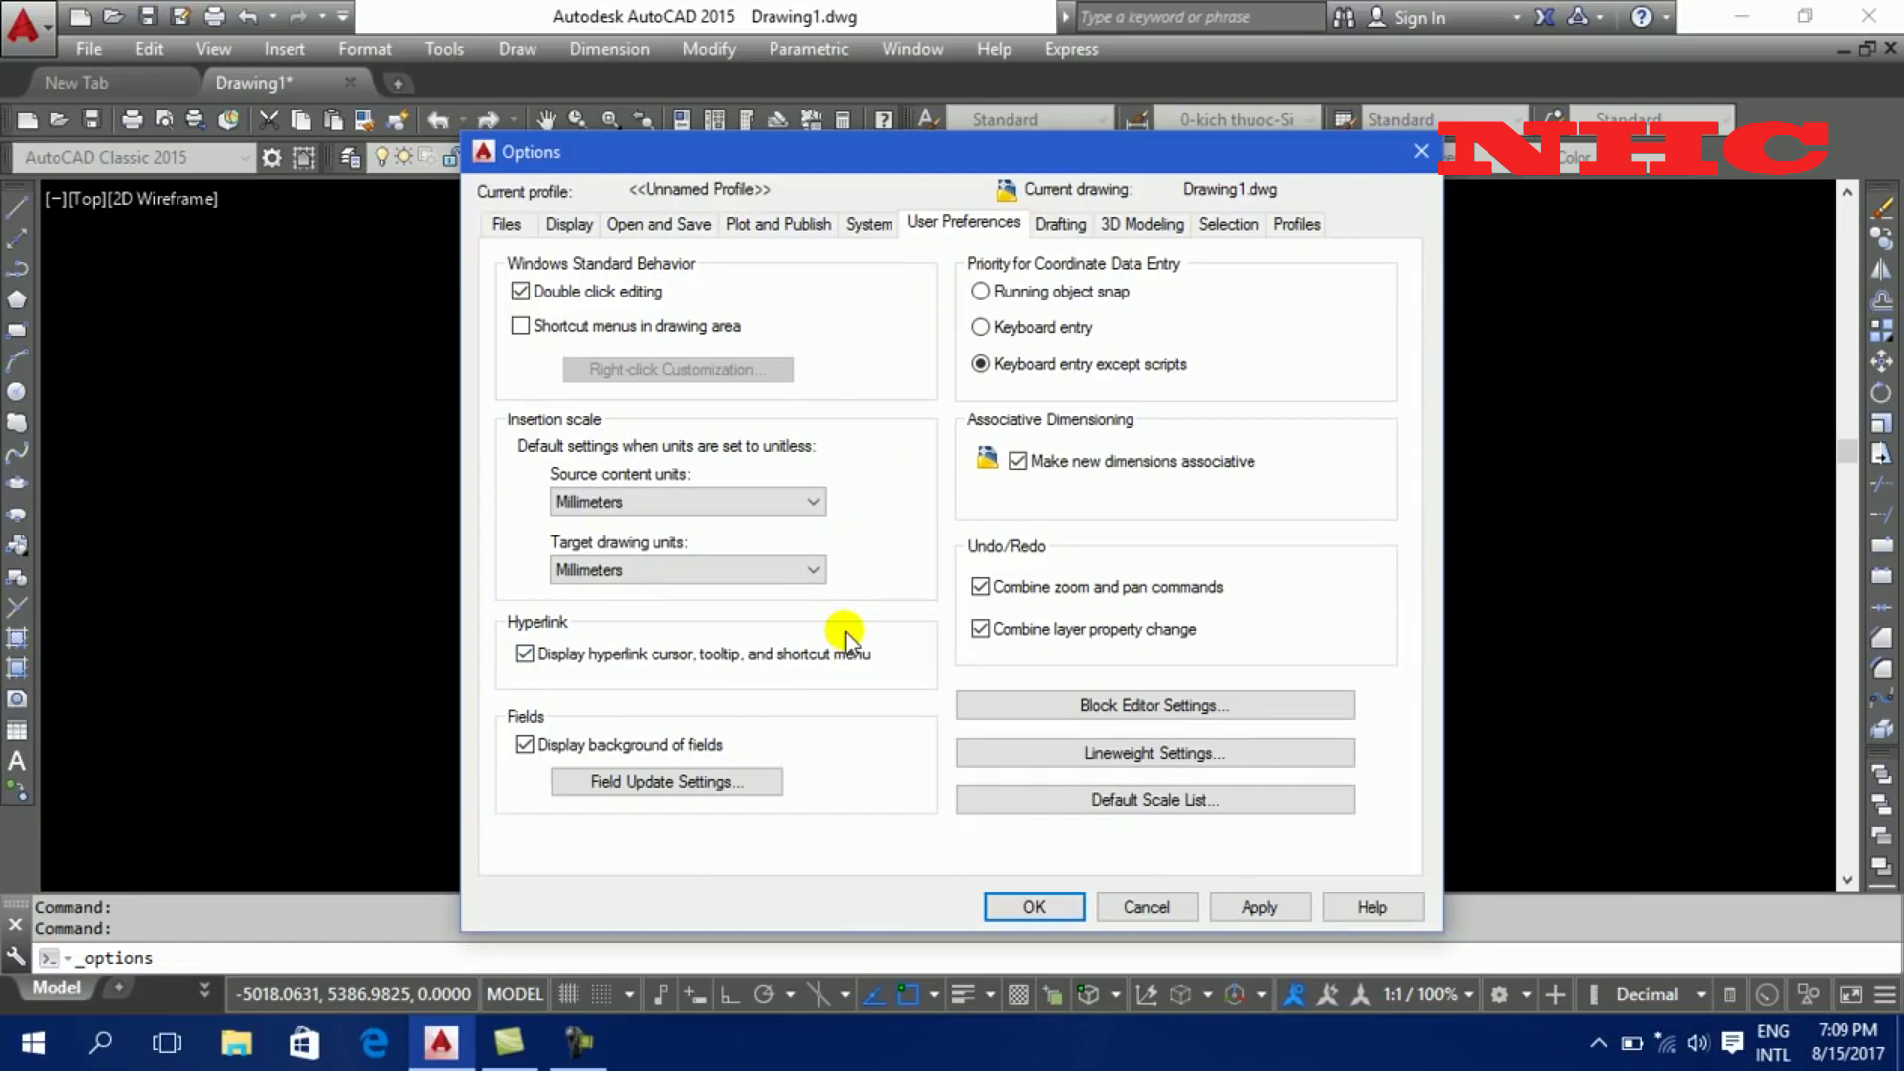
- Leave drawing-area shortcut menus off and source content units at Millimeters
left_click(517, 331)
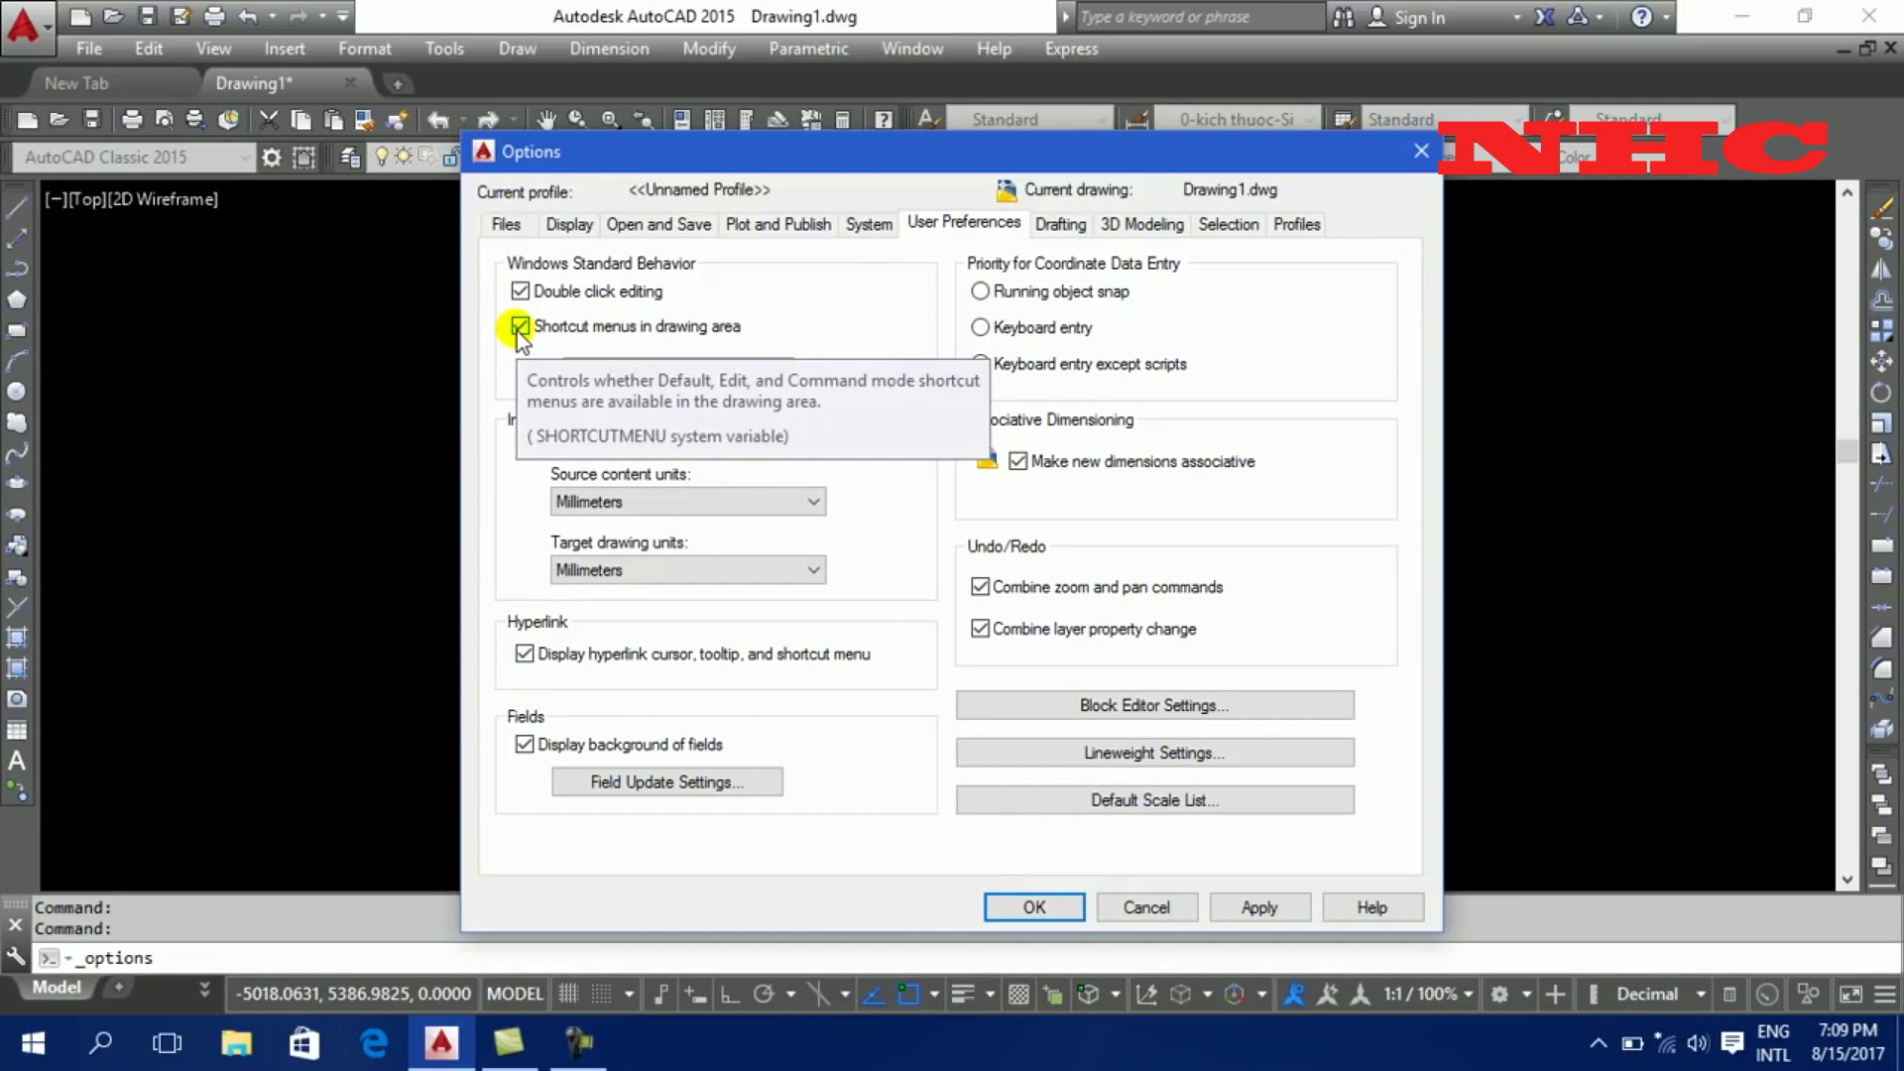
left_click(516, 331)
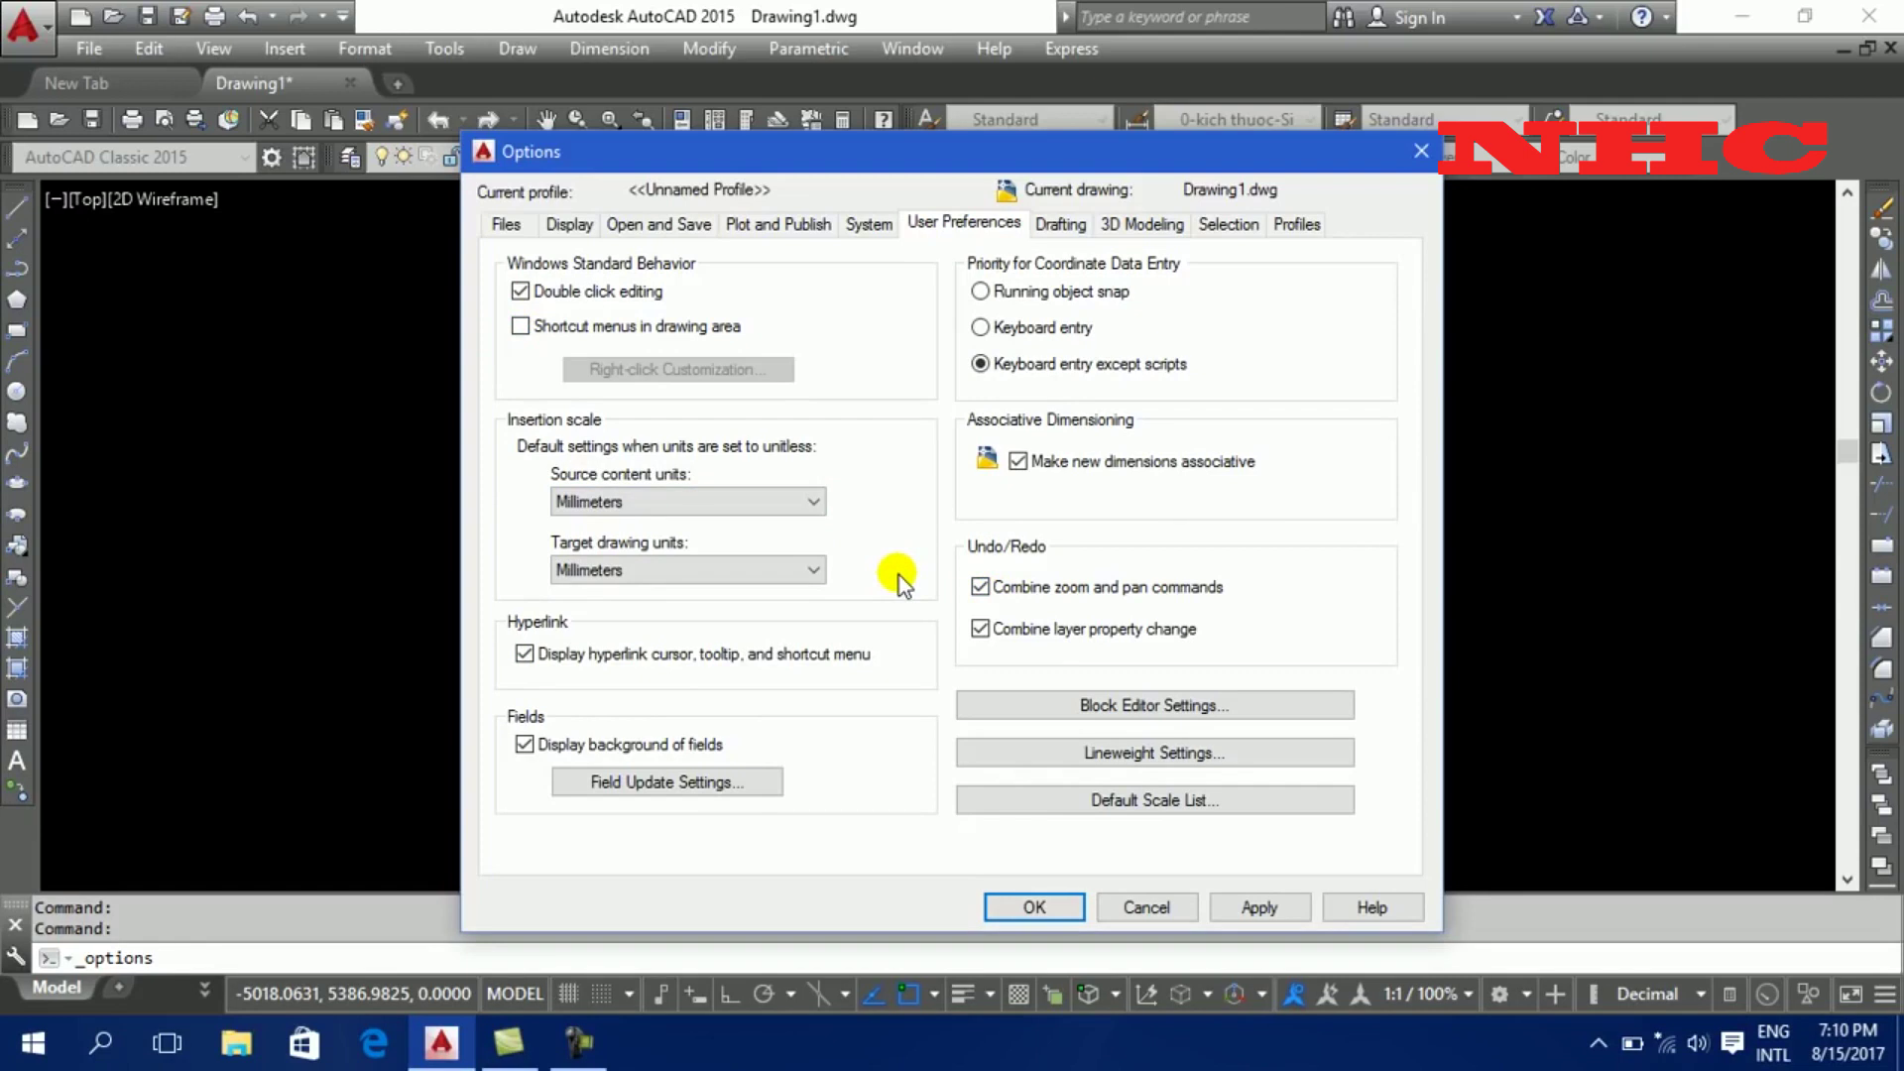
left_click(783, 514)
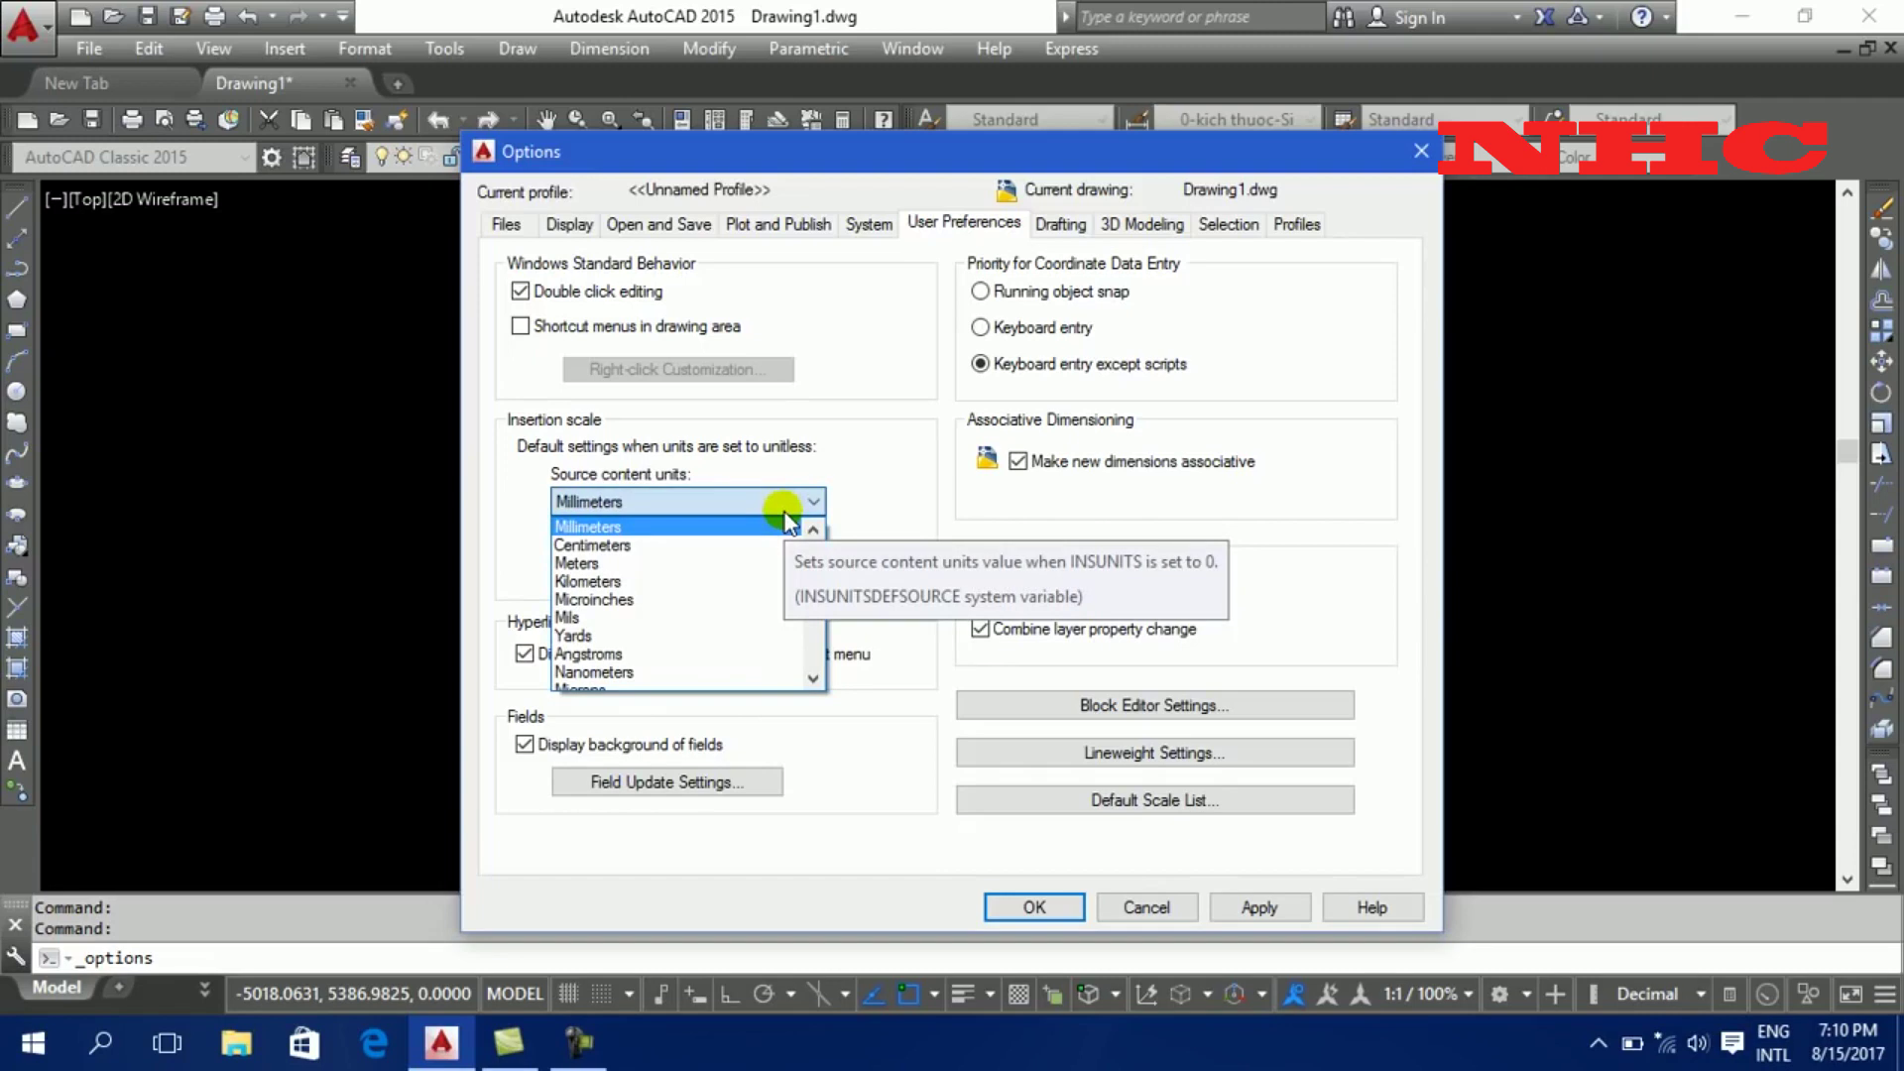
left_click(781, 526)
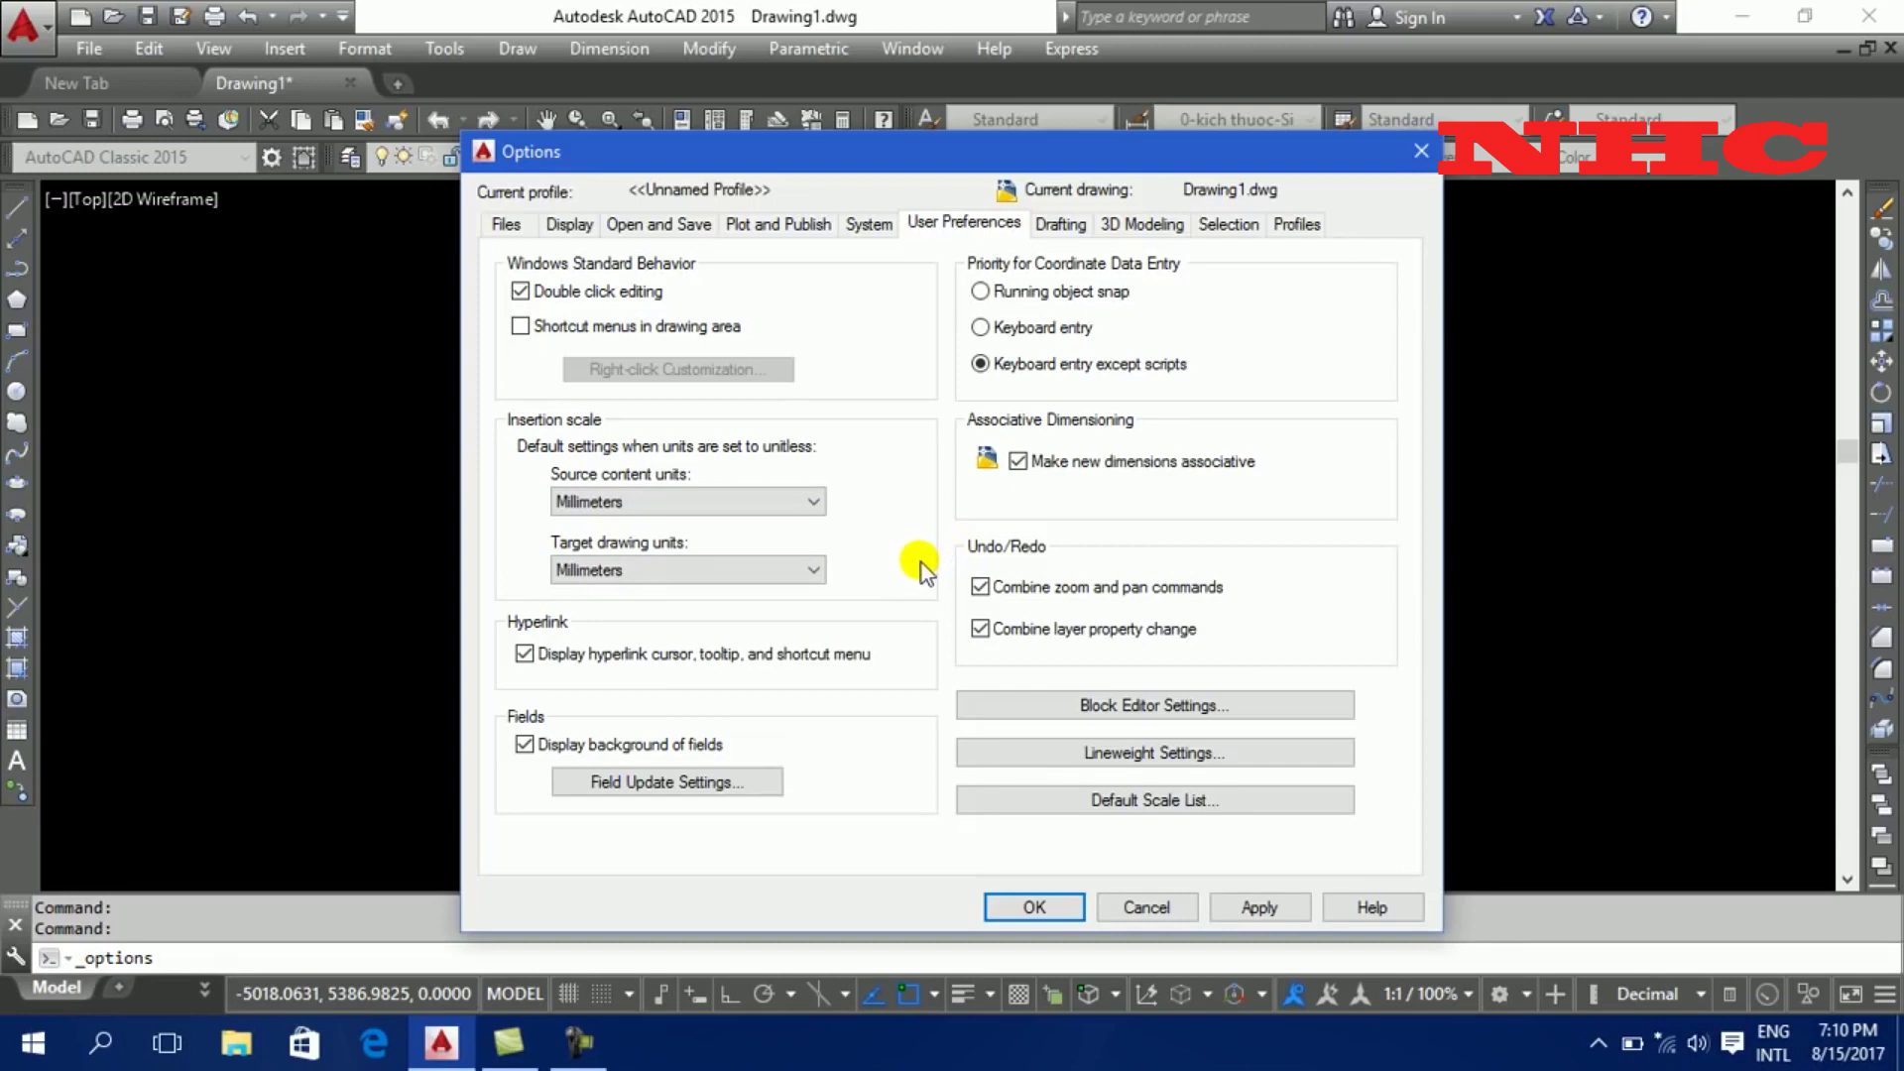
- Make the Selection tab pickbox slightly larger and apply the options
left_click(1228, 223)
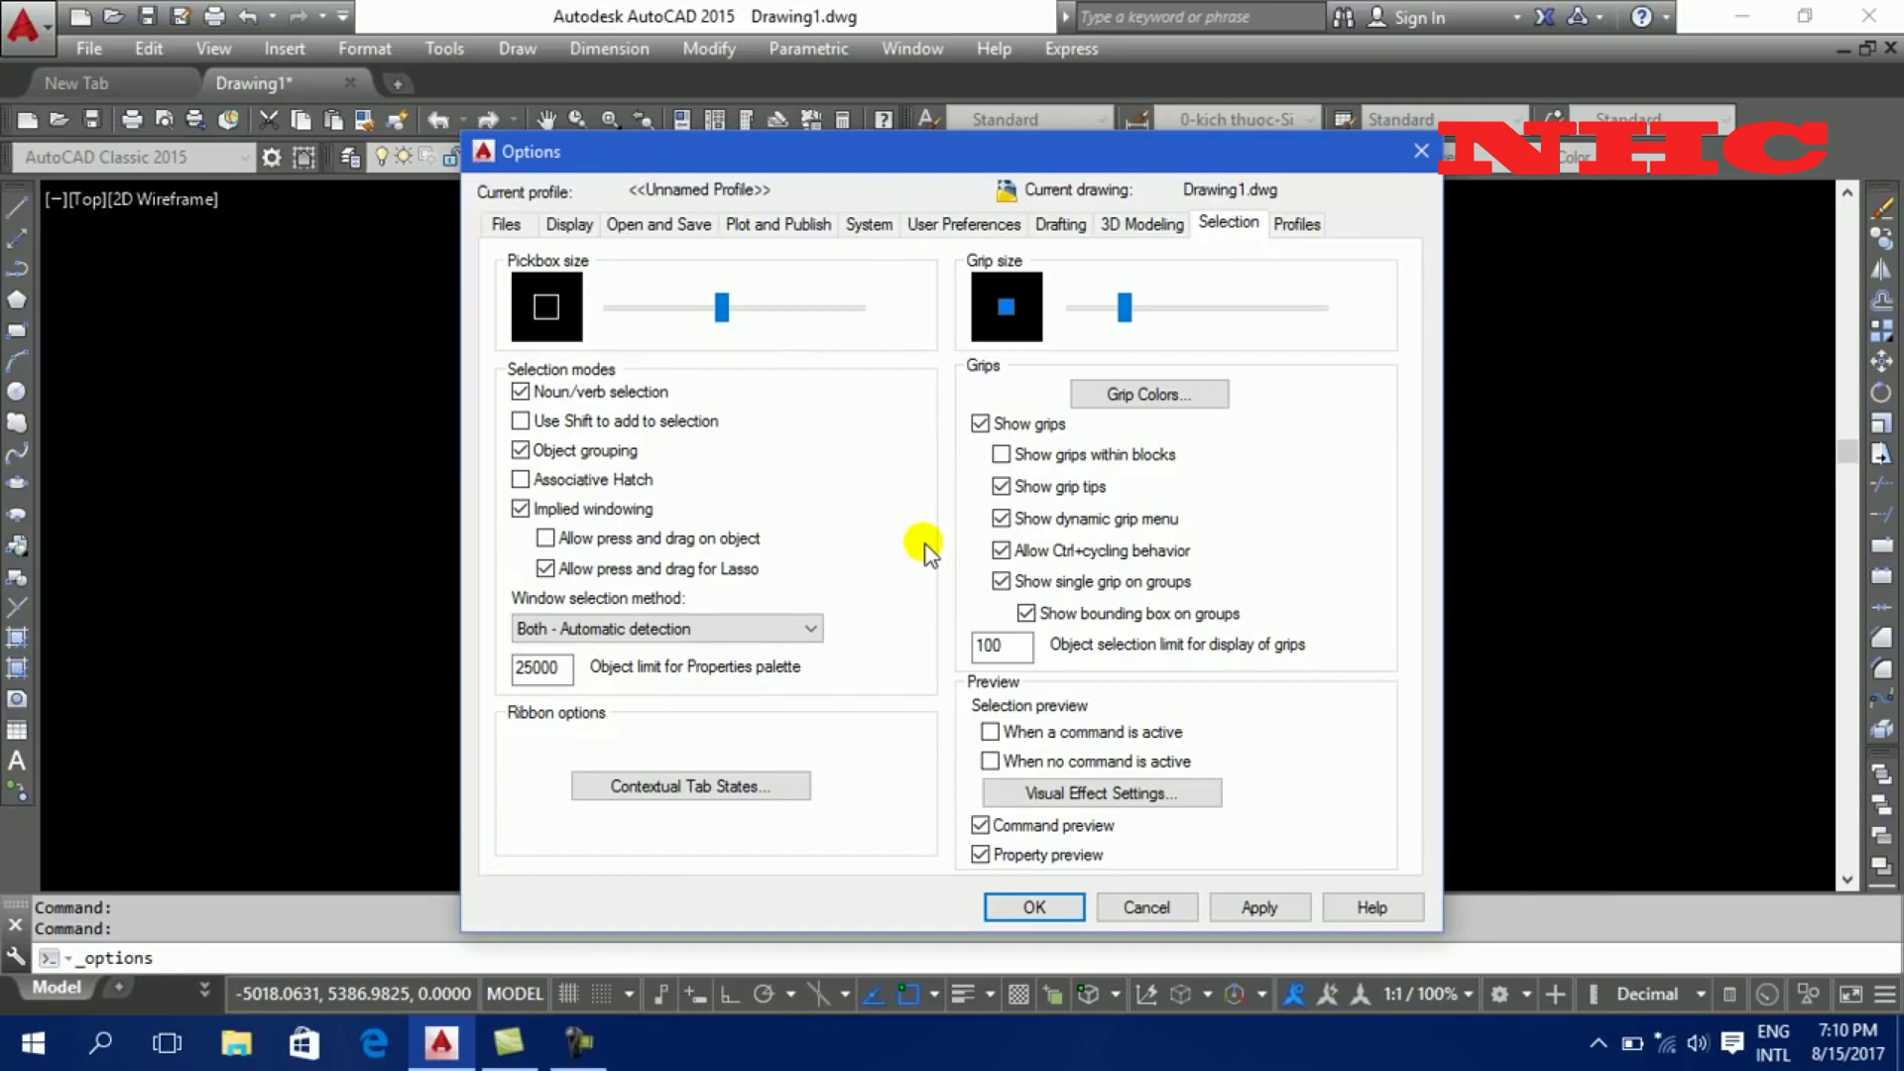
left_click_drag(722, 308, 651, 320)
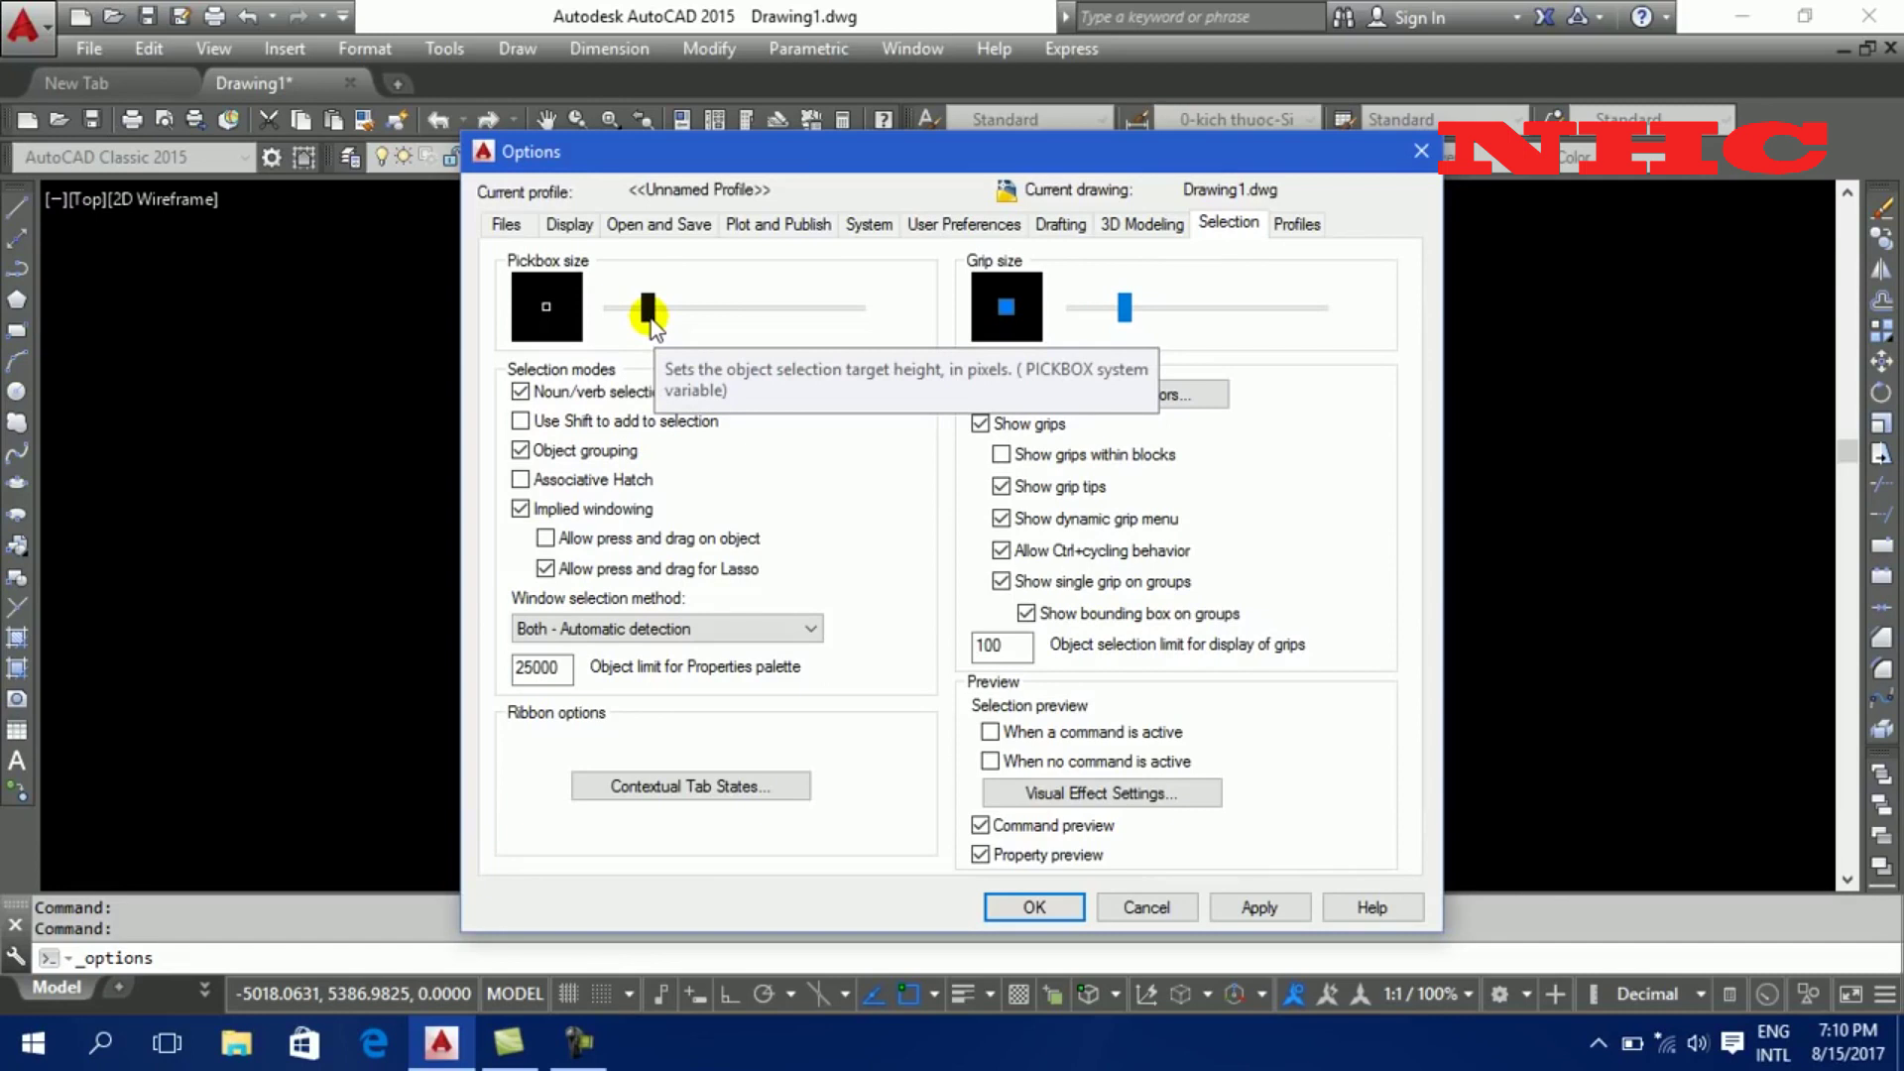
left_click_drag(654, 323, 739, 337)
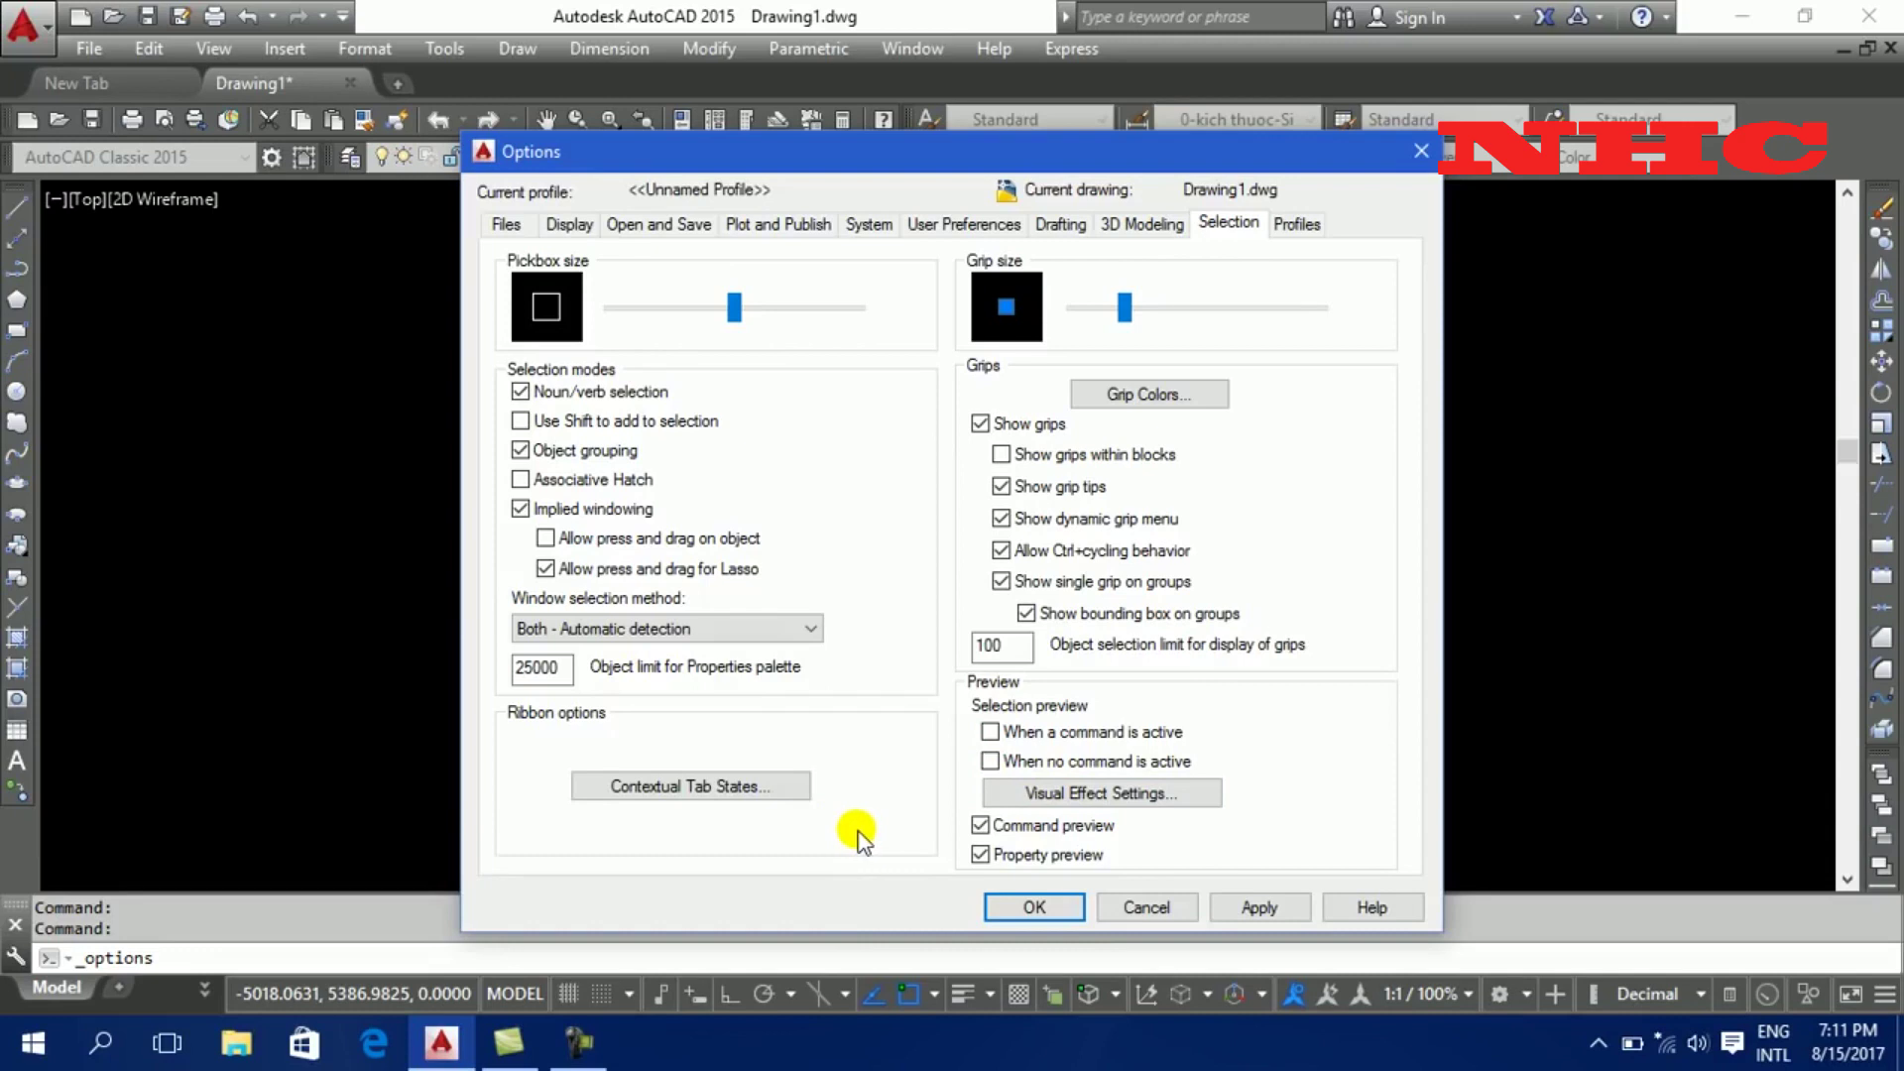
left_click(1257, 908)
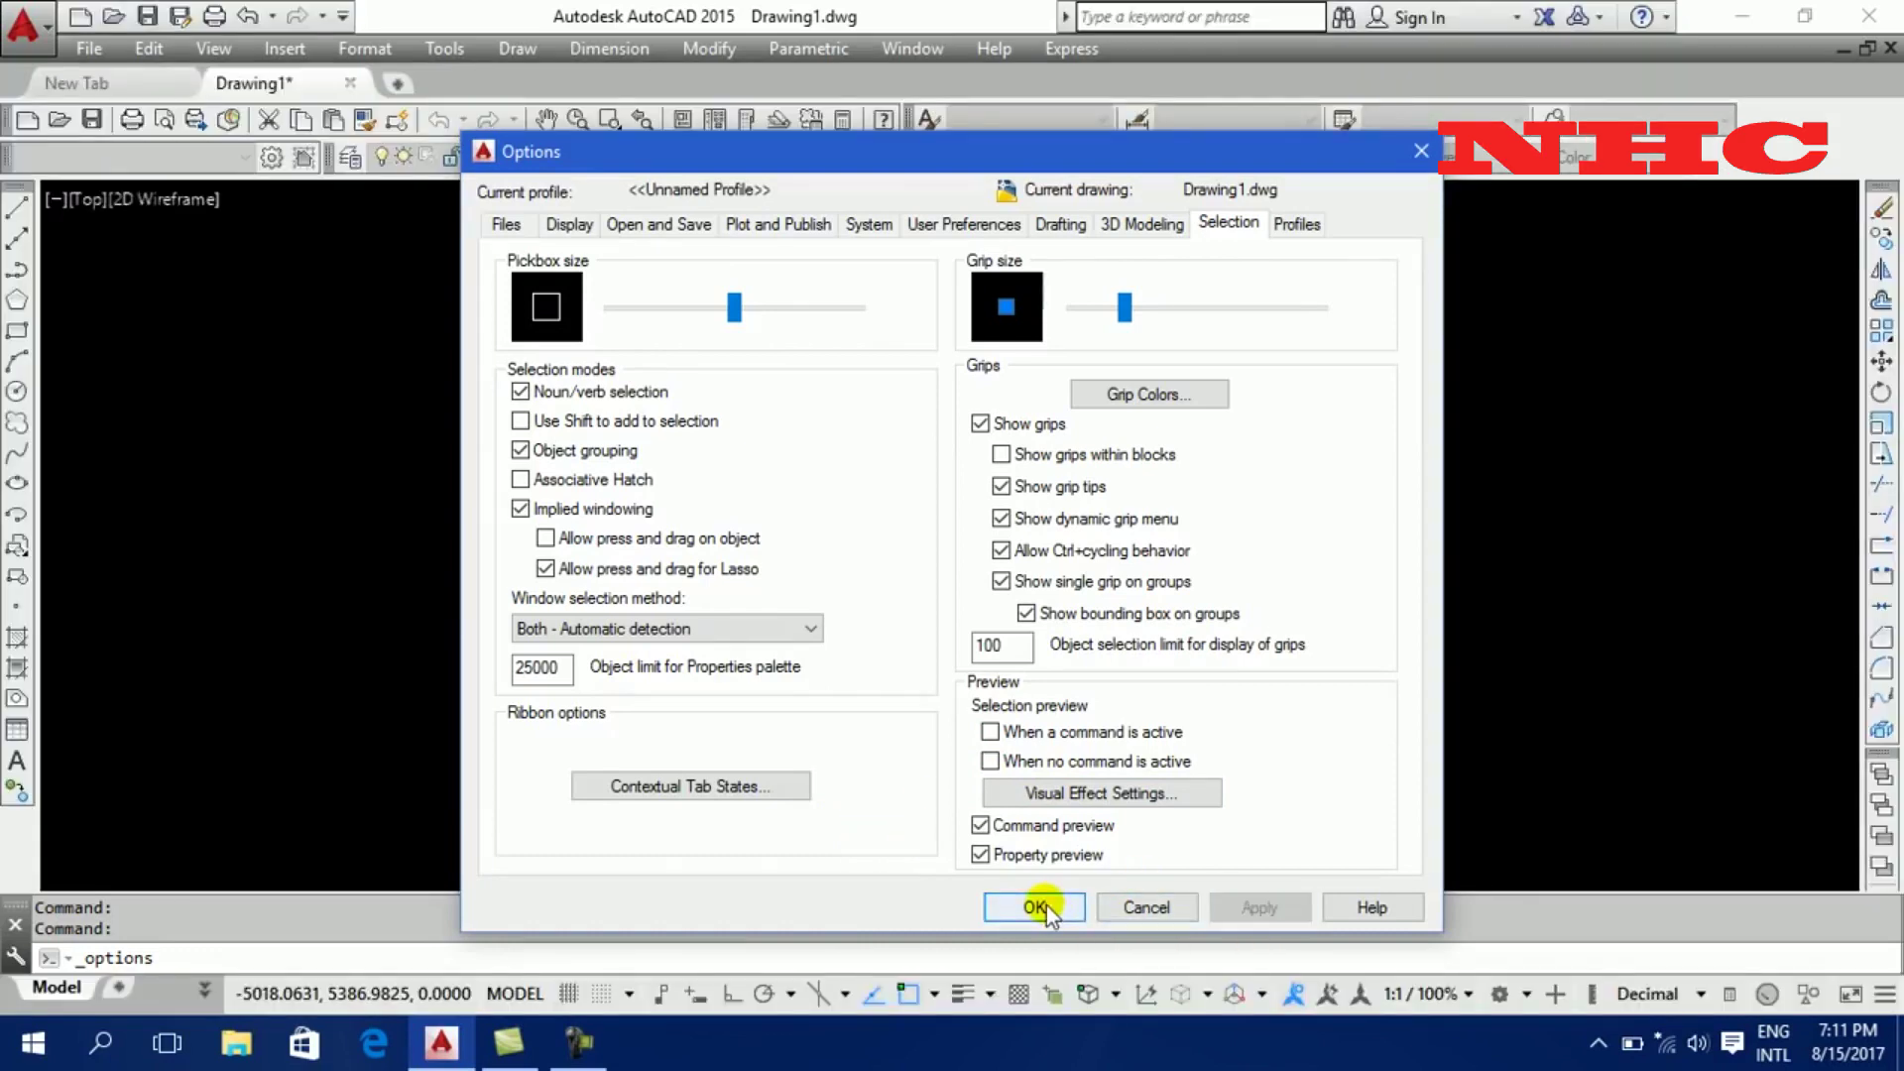
- Close Options with OK, then float and close the Workspaces toolbar
left_click(1045, 906)
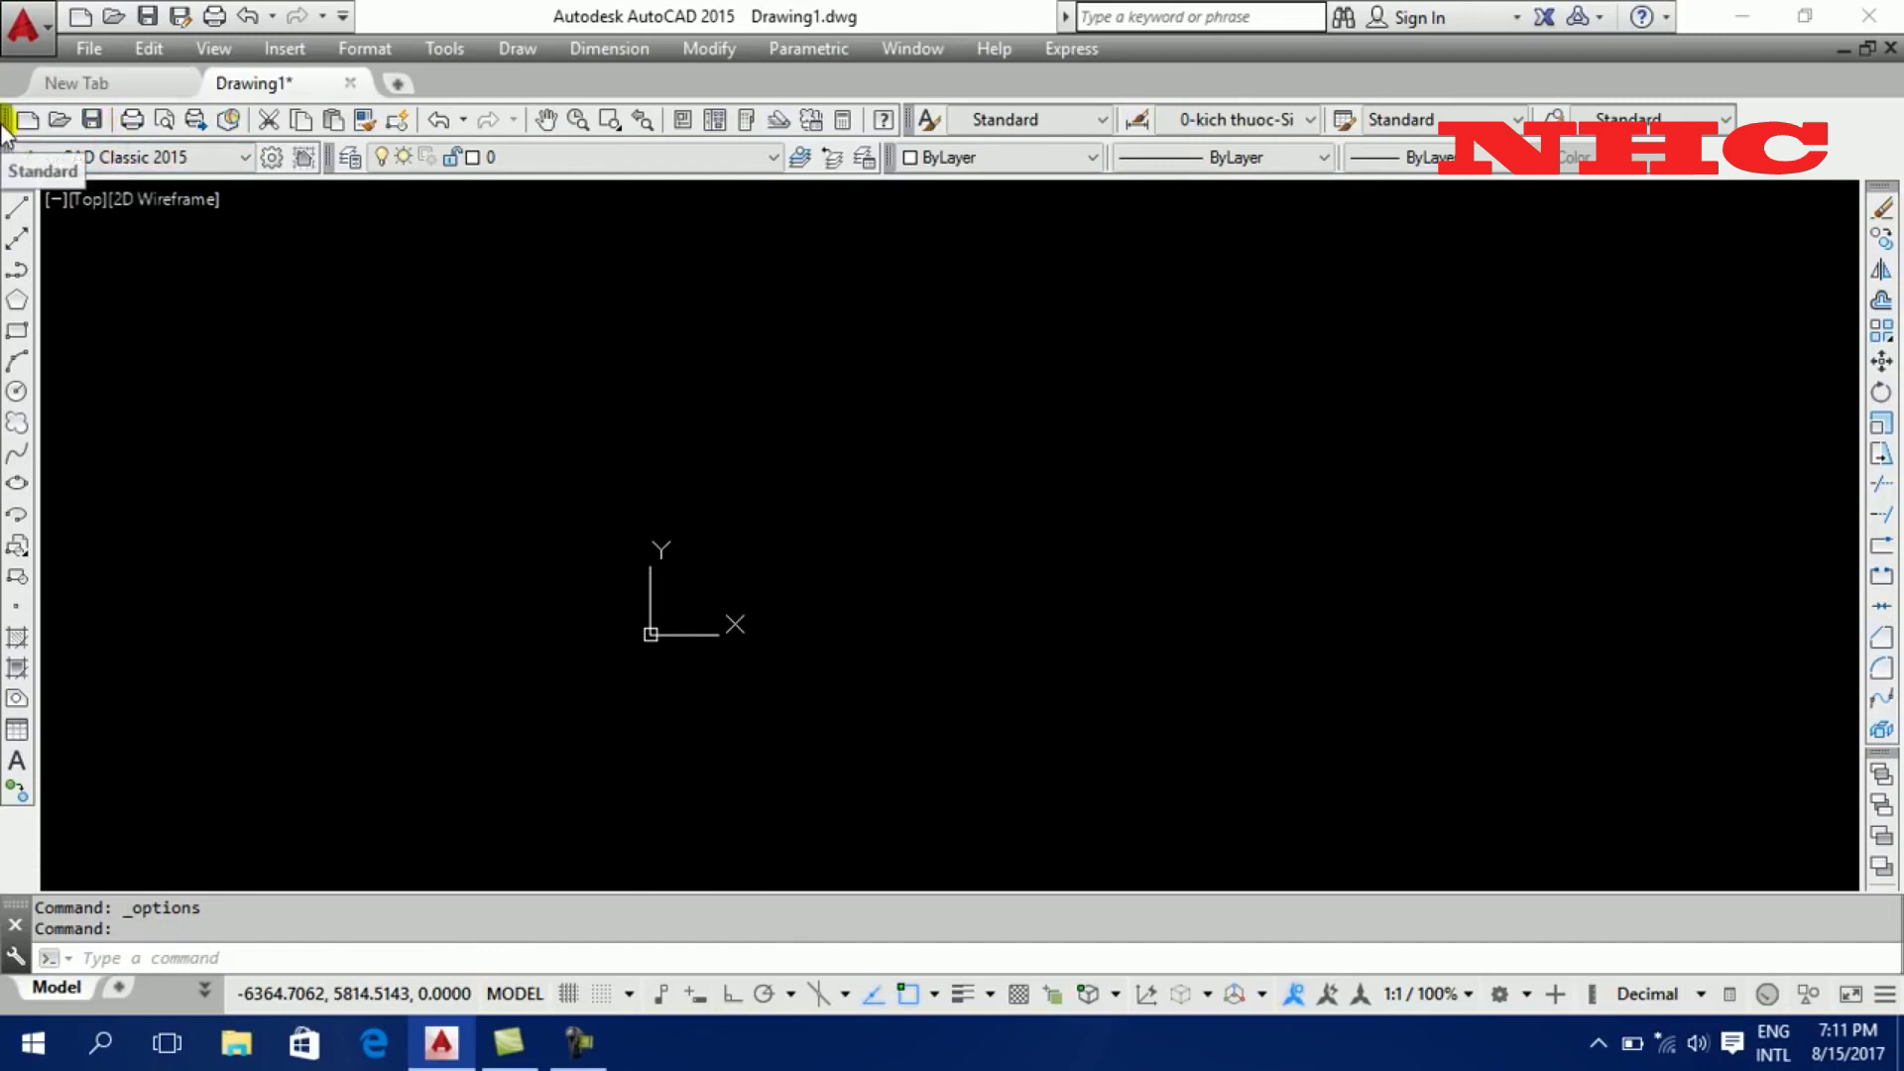
left_click_drag(8, 164, 294, 353)
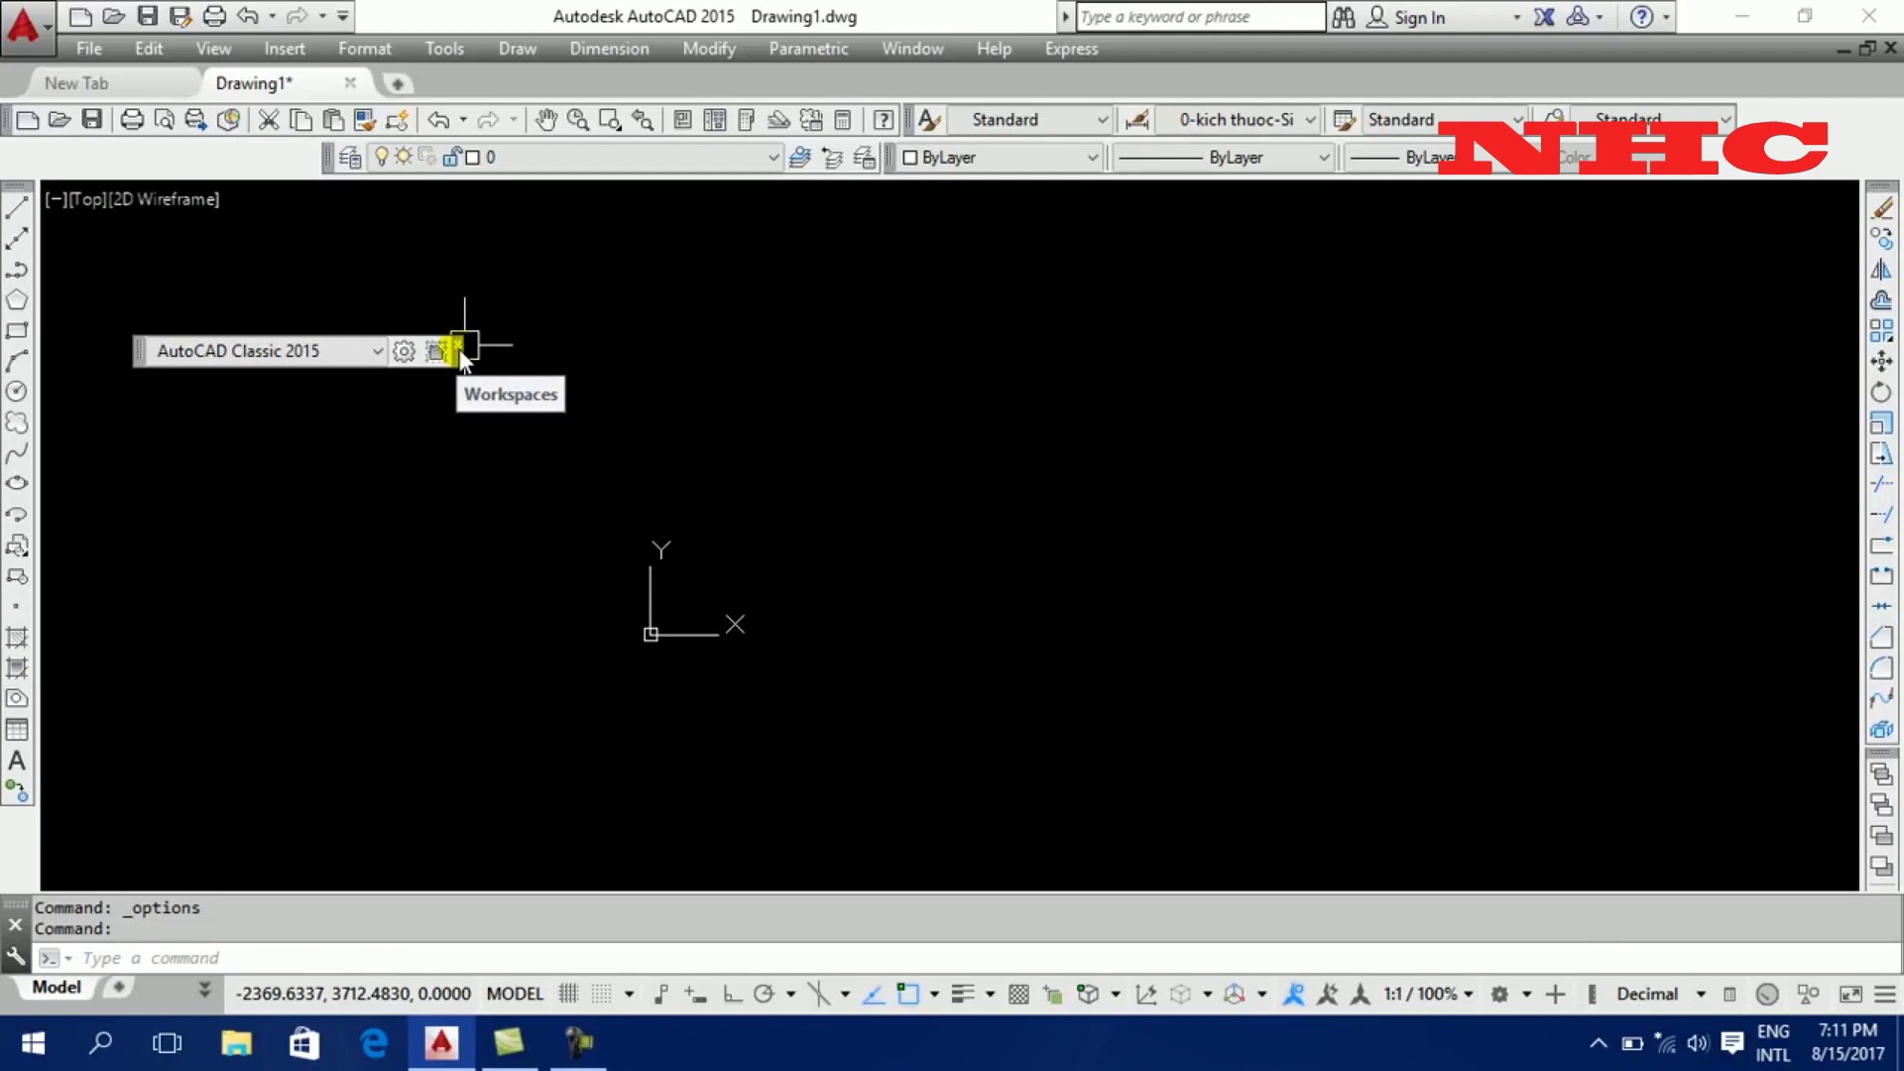
left_click(456, 349)
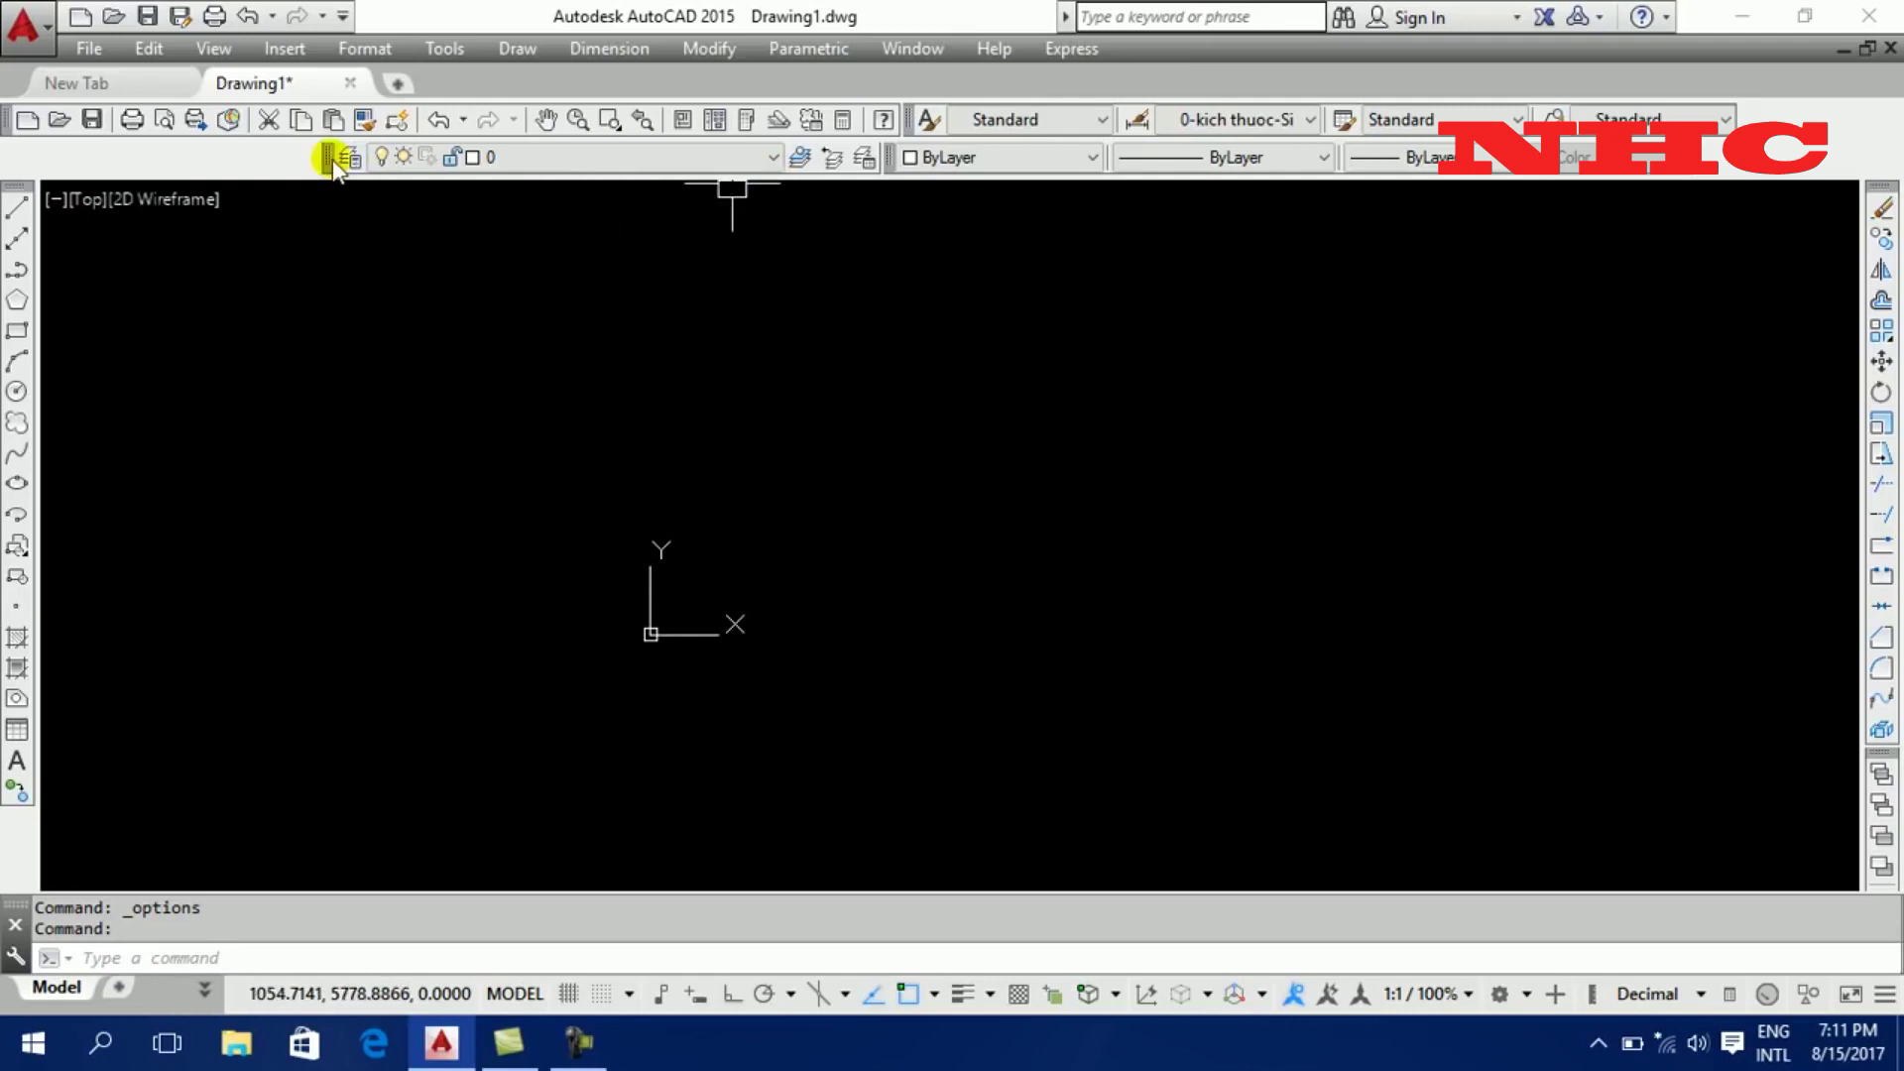
- Dock the Layers and Properties toolbars side by side at the start of row two
left_click_drag(333, 161, 4, 161)
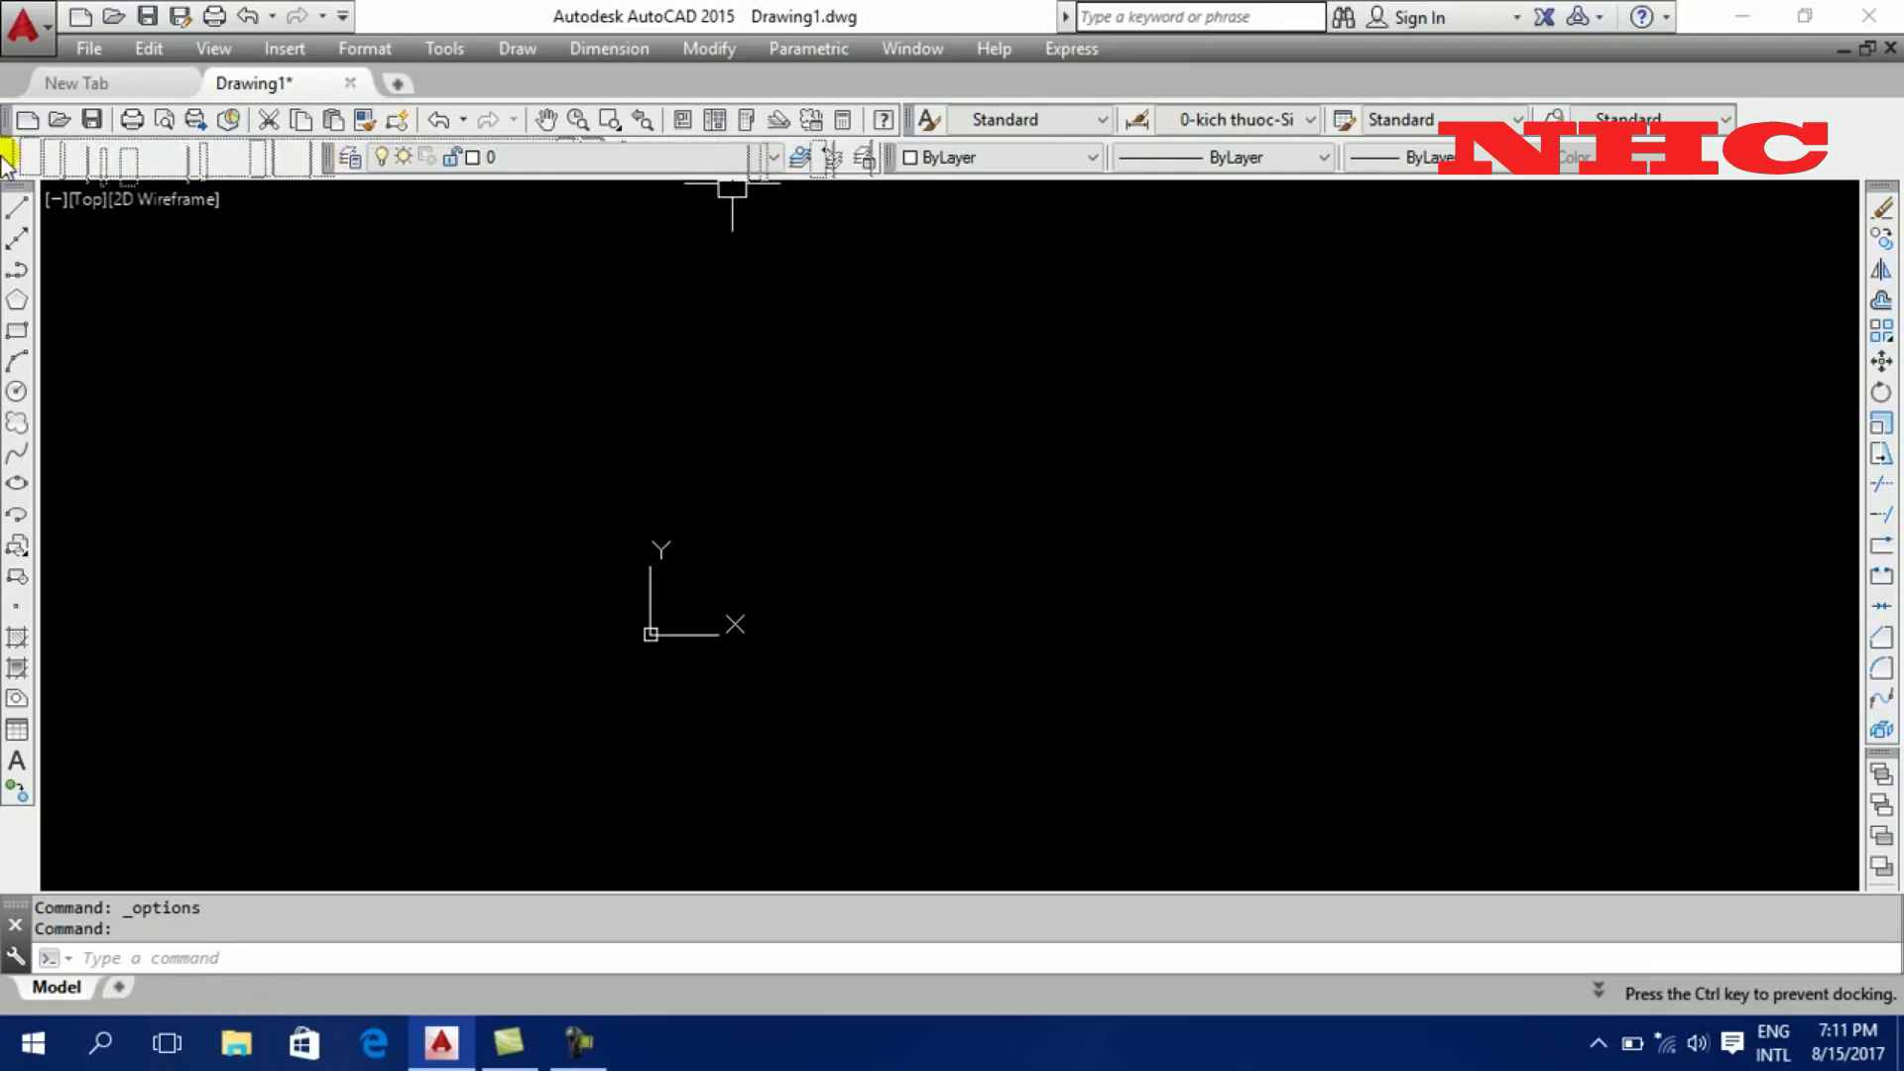
left_click_drag(4, 161, 6, 160)
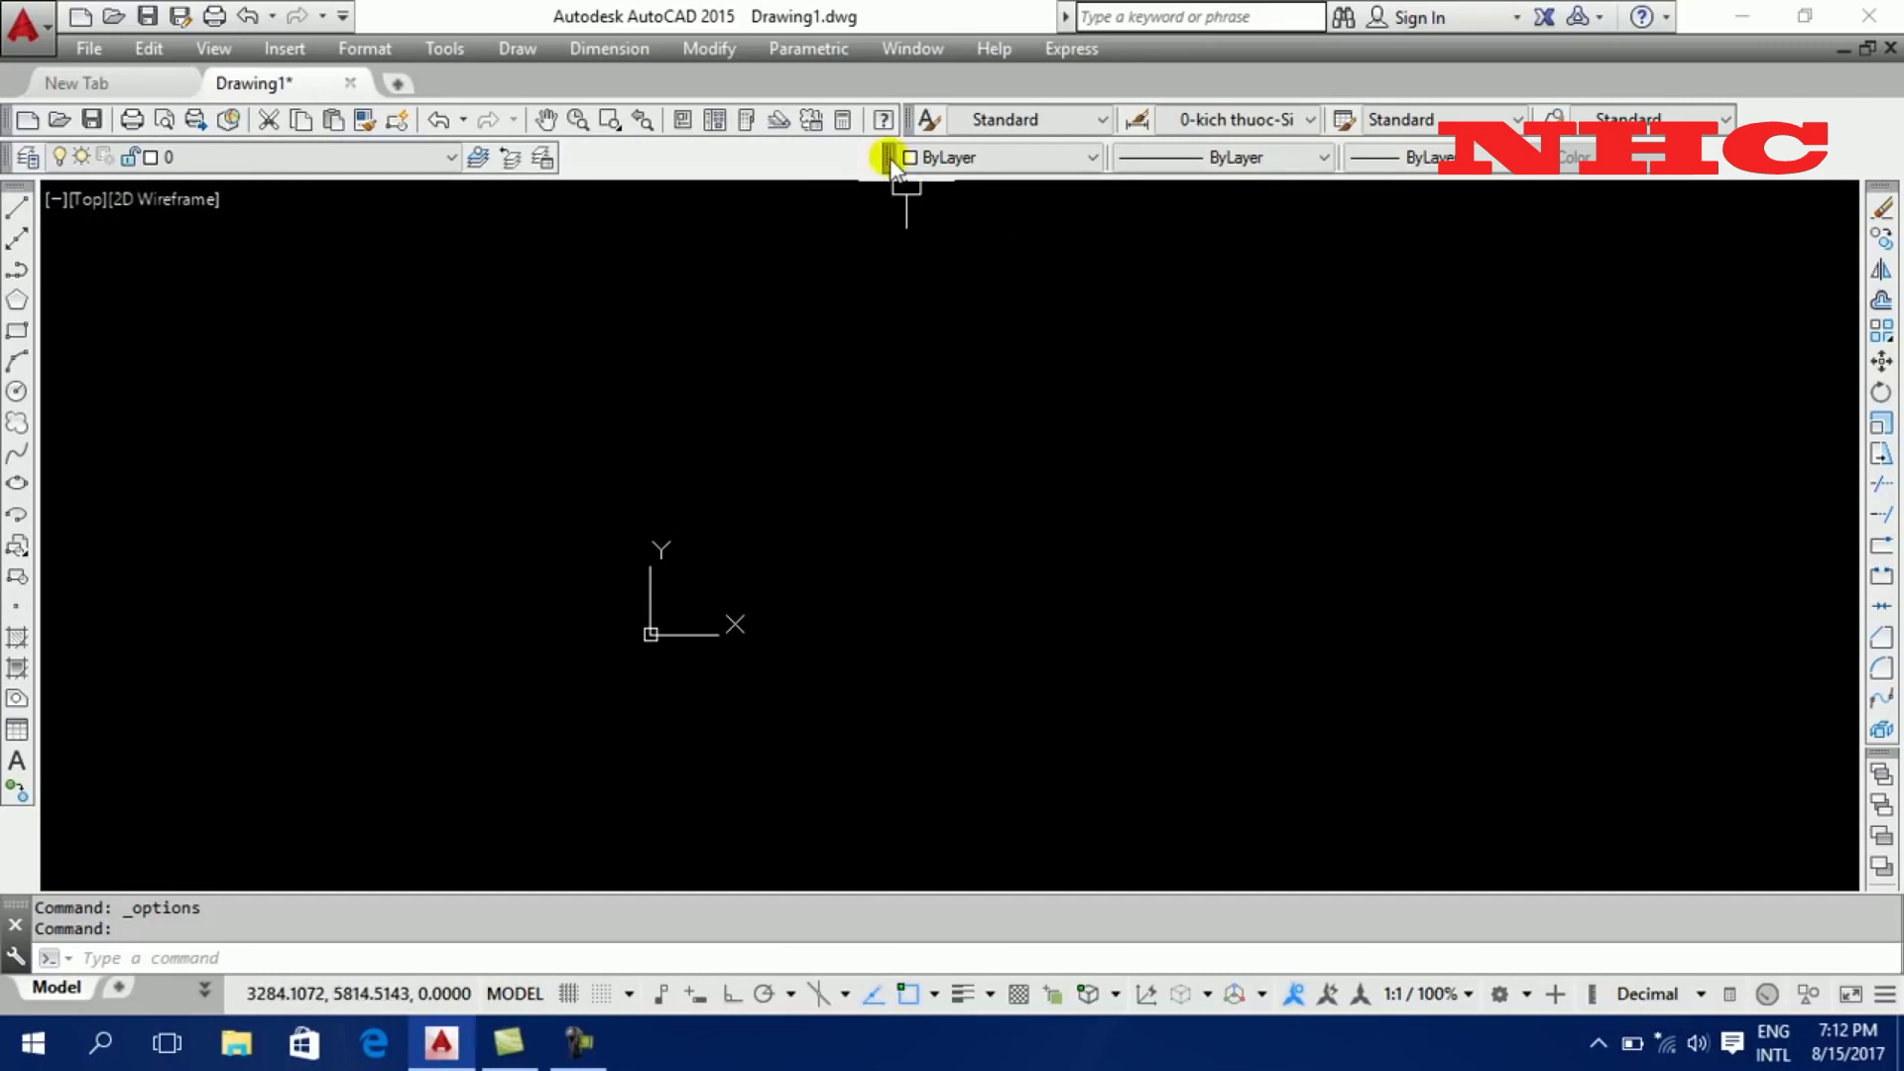
left_click_drag(889, 157, 663, 164)
left_click_drag(581, 147, 563, 156)
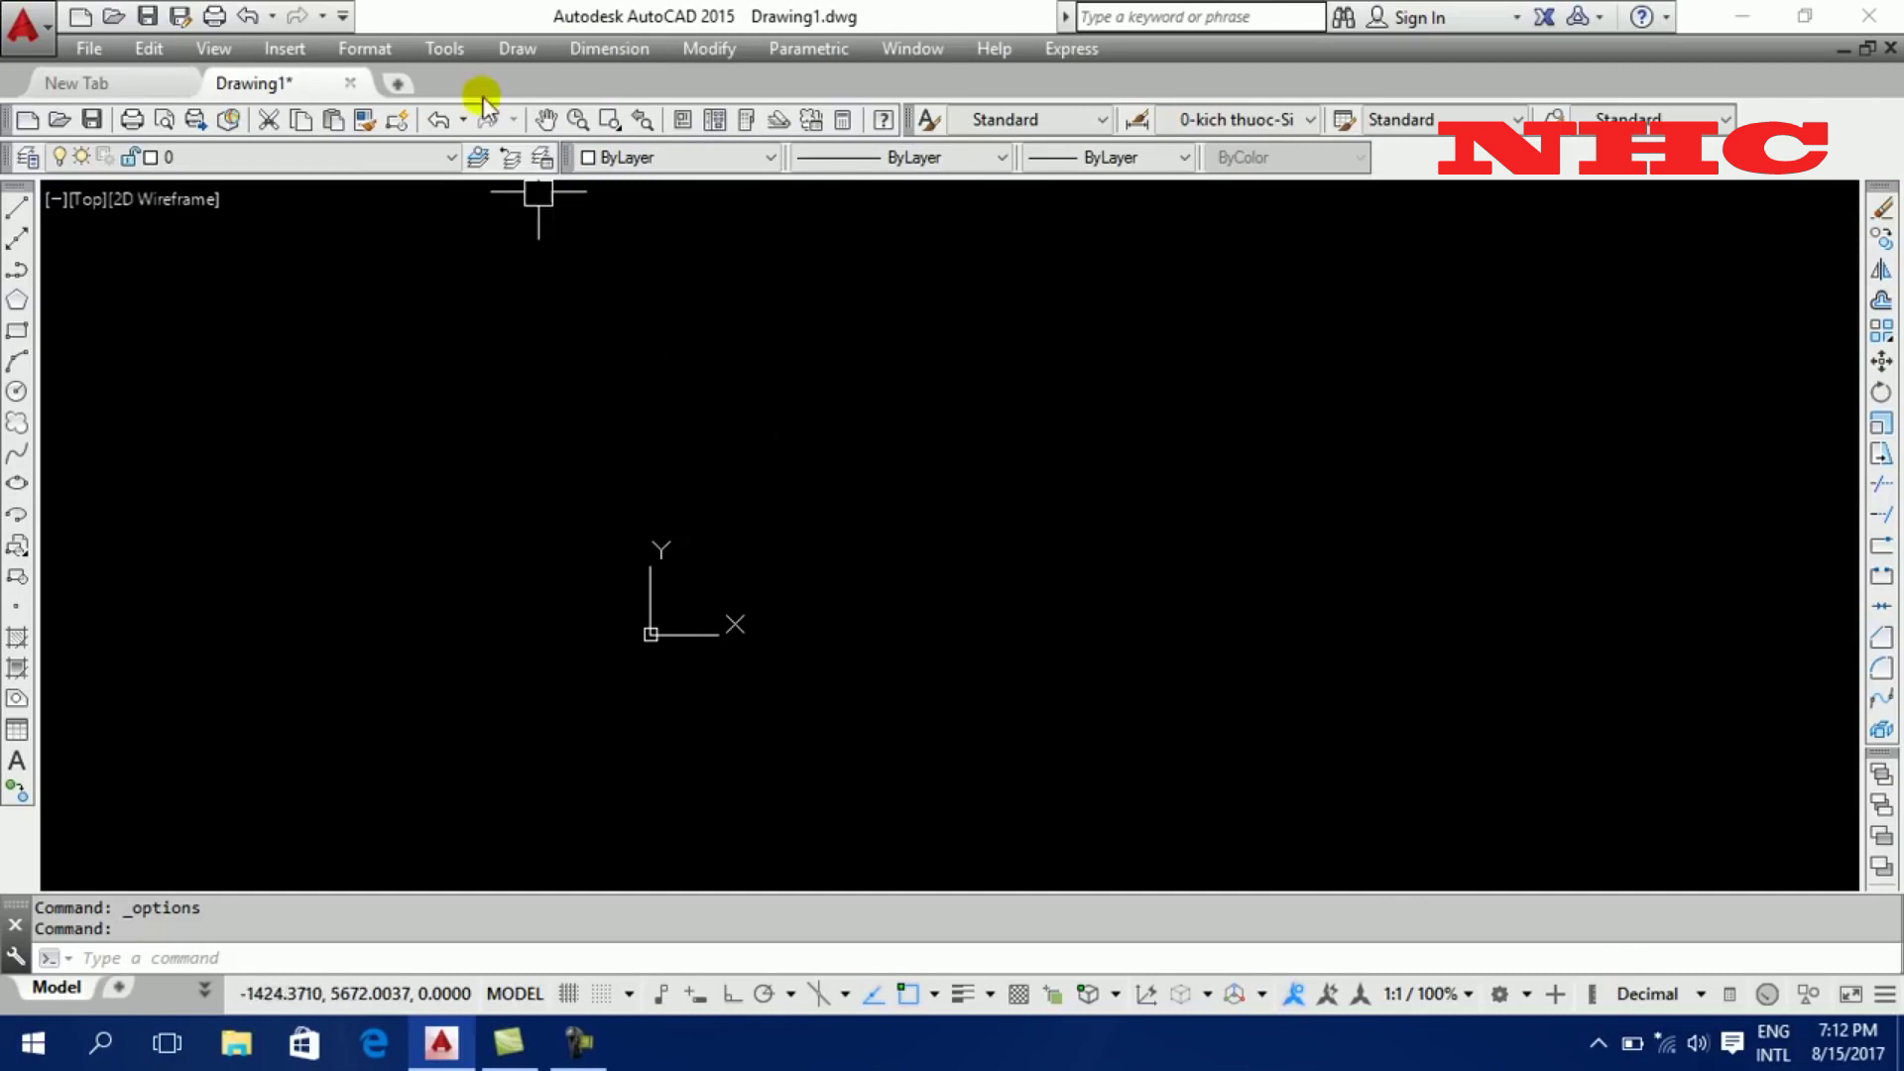
left_click(442, 47)
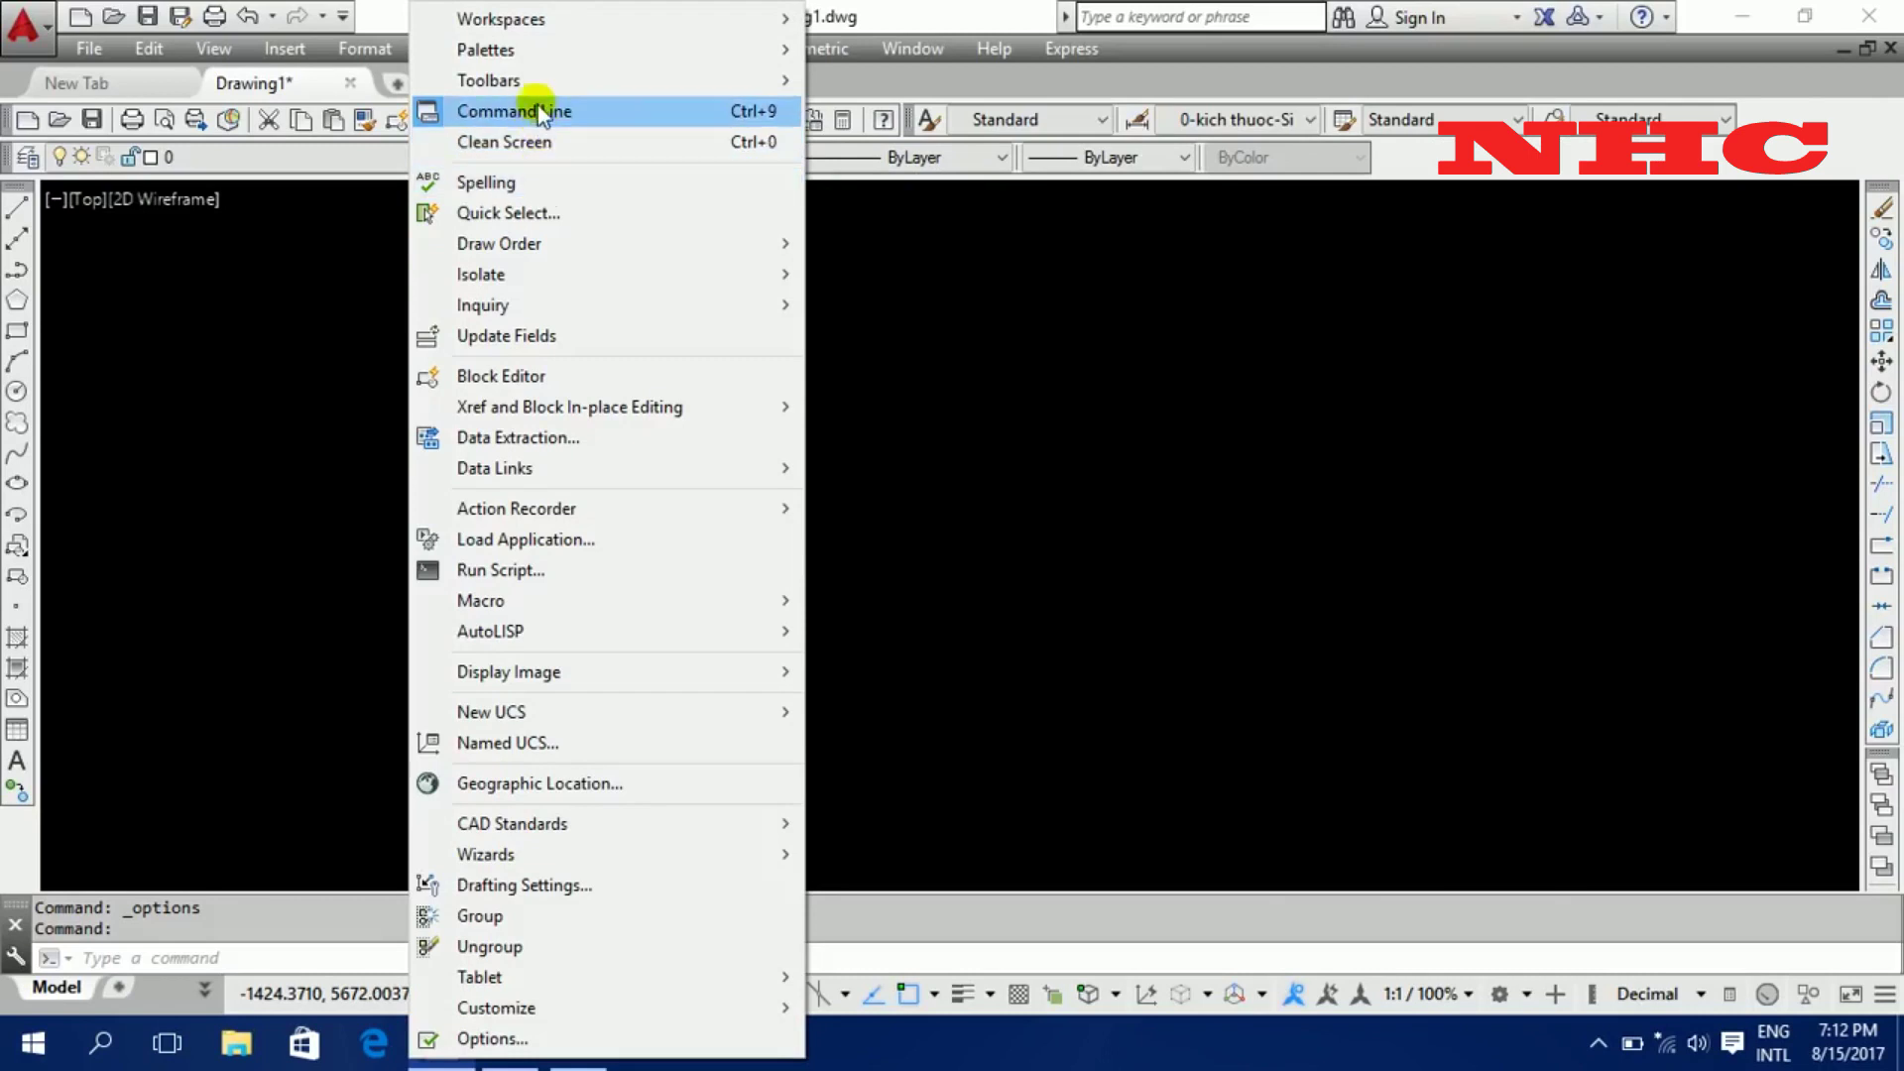
- Turn on the Dimension toolbar from the AutoCAD toolbars list
left_click(535, 87)
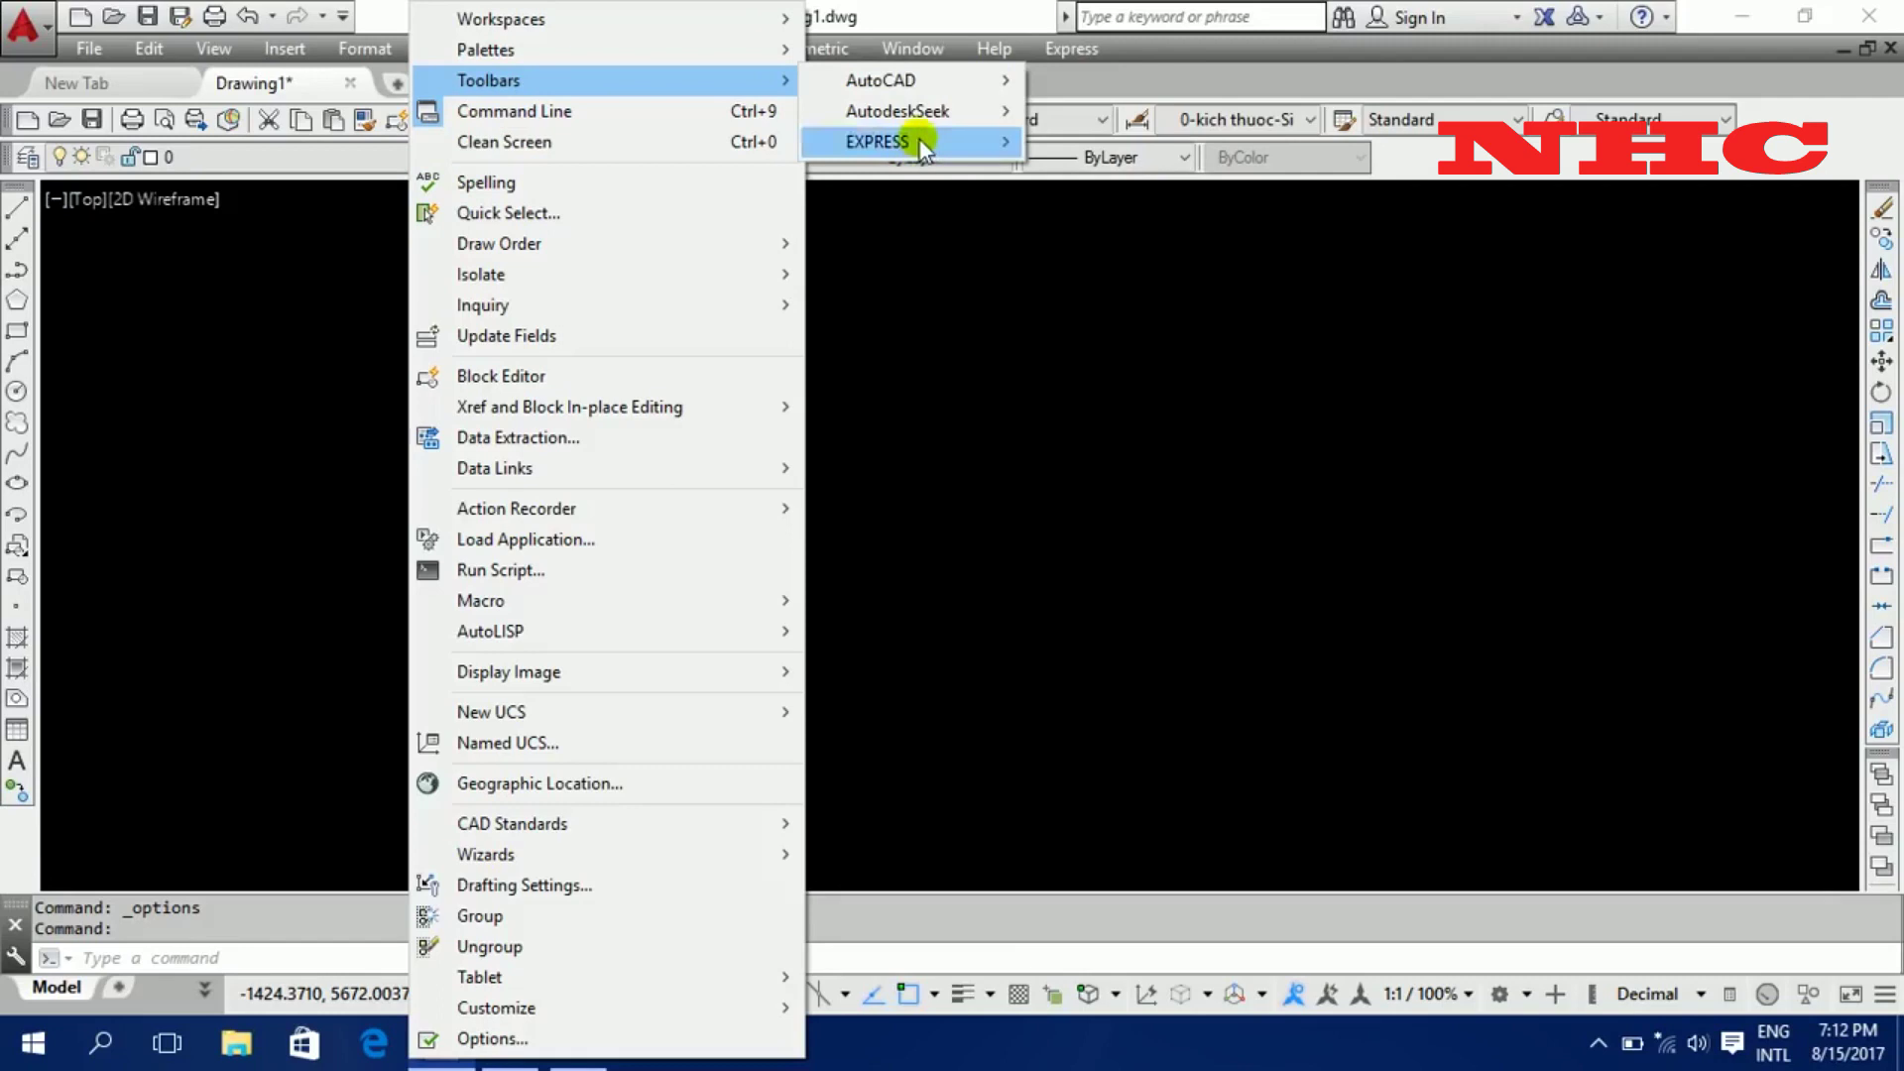
left_click(905, 81)
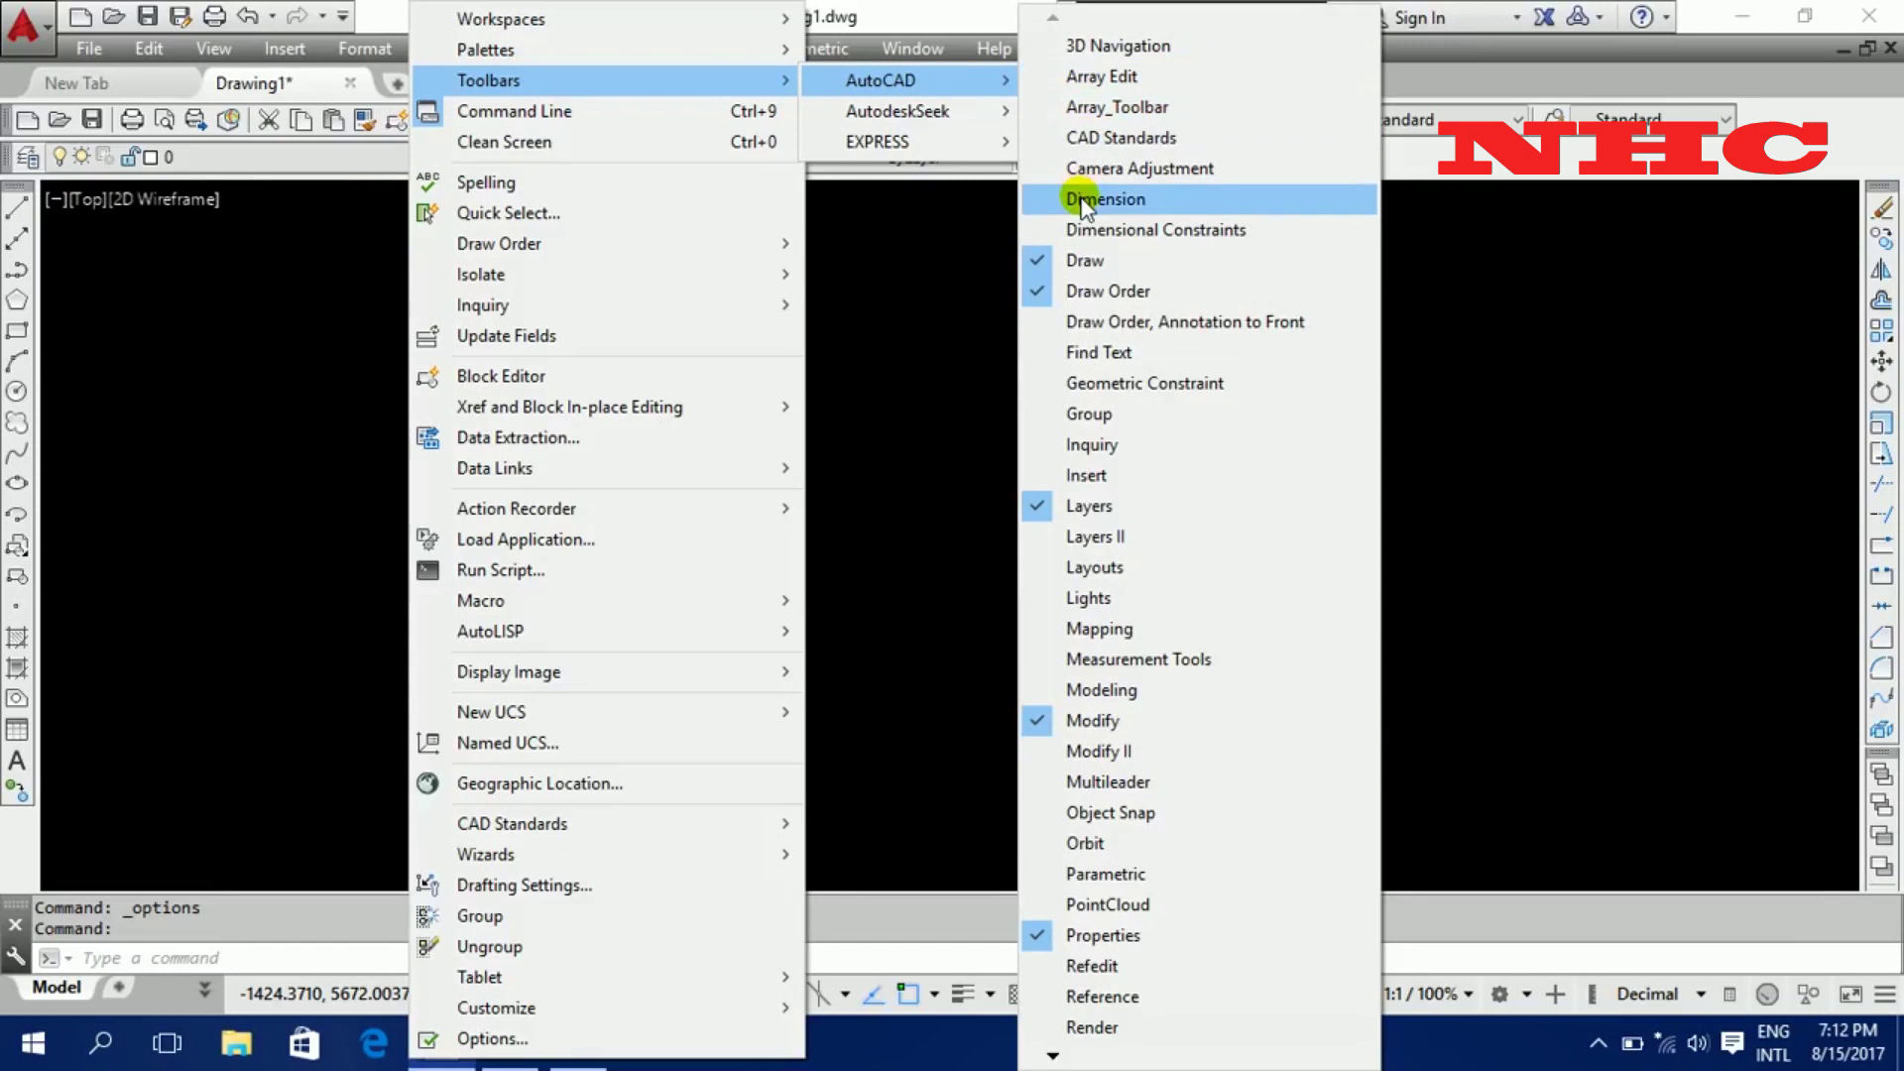
left_click(1081, 199)
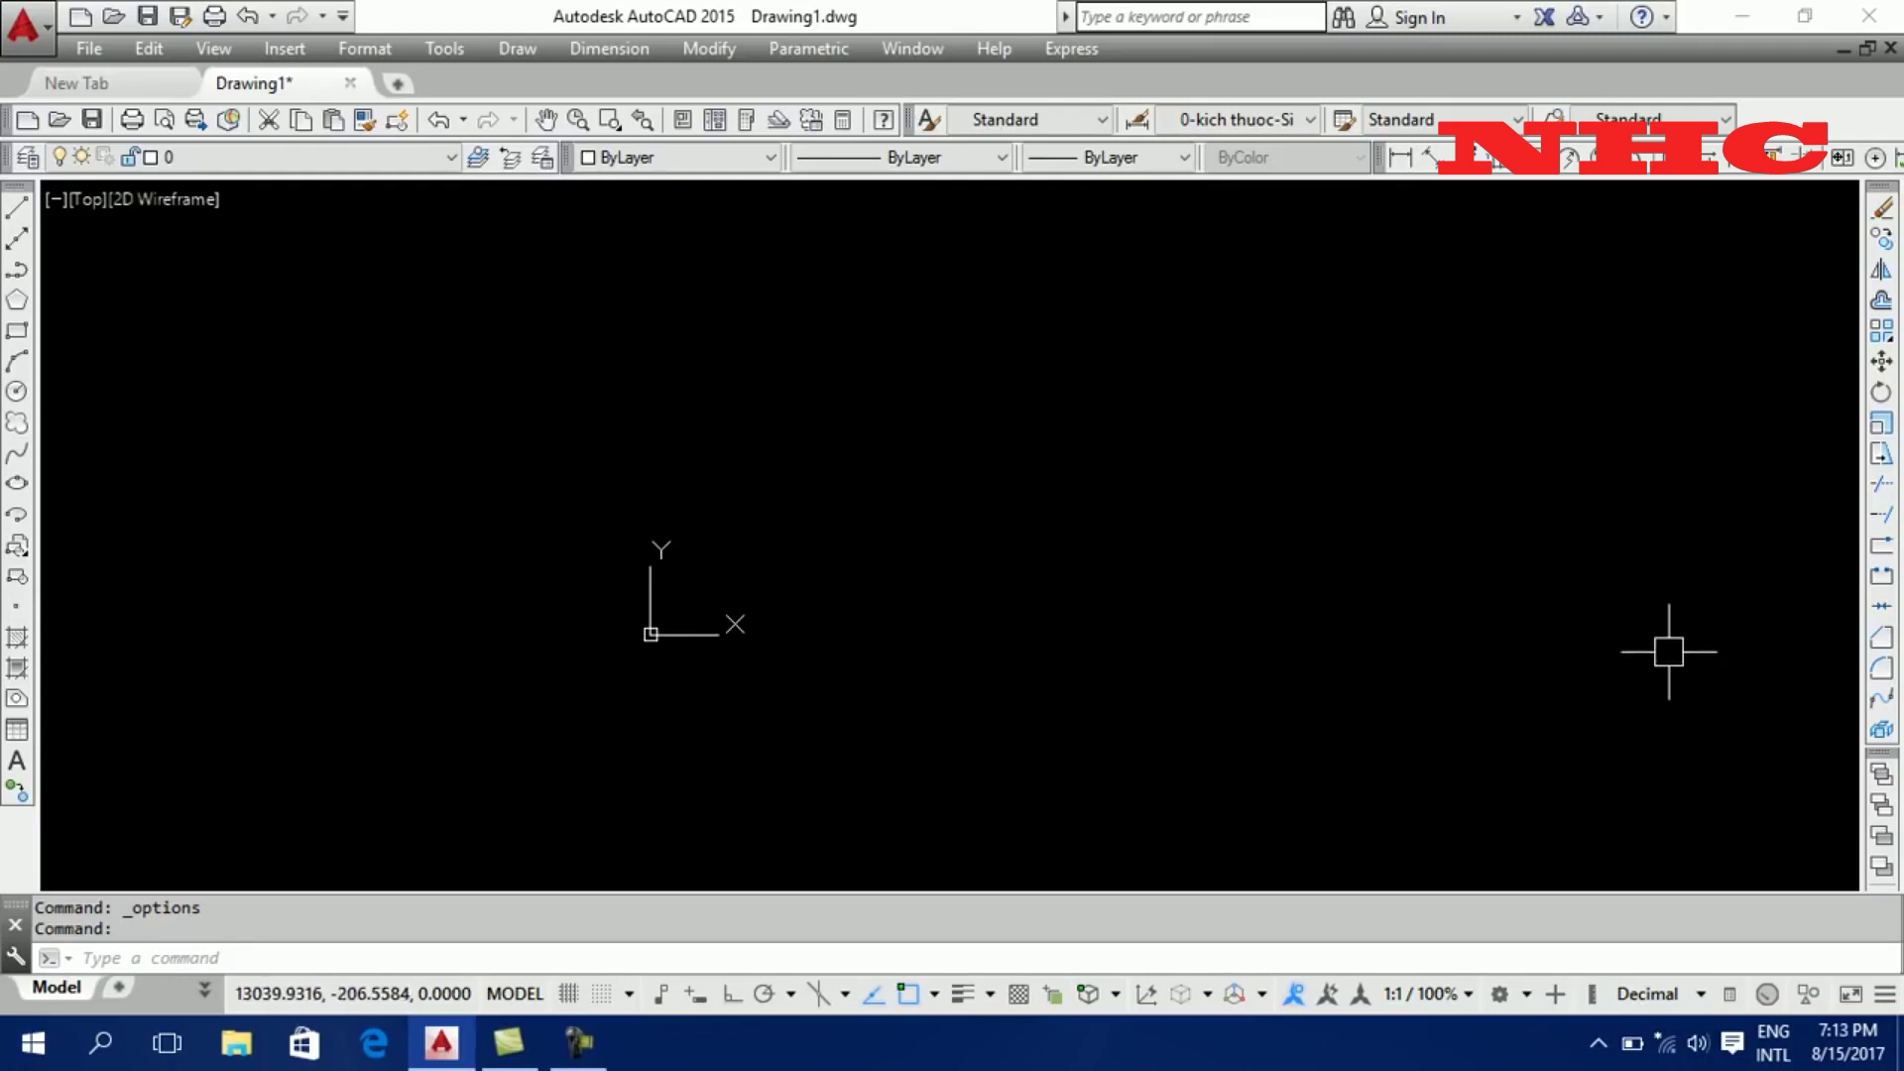
- Turn the ViewCube on with NAVVCUBE set to ON
type("navvcube")
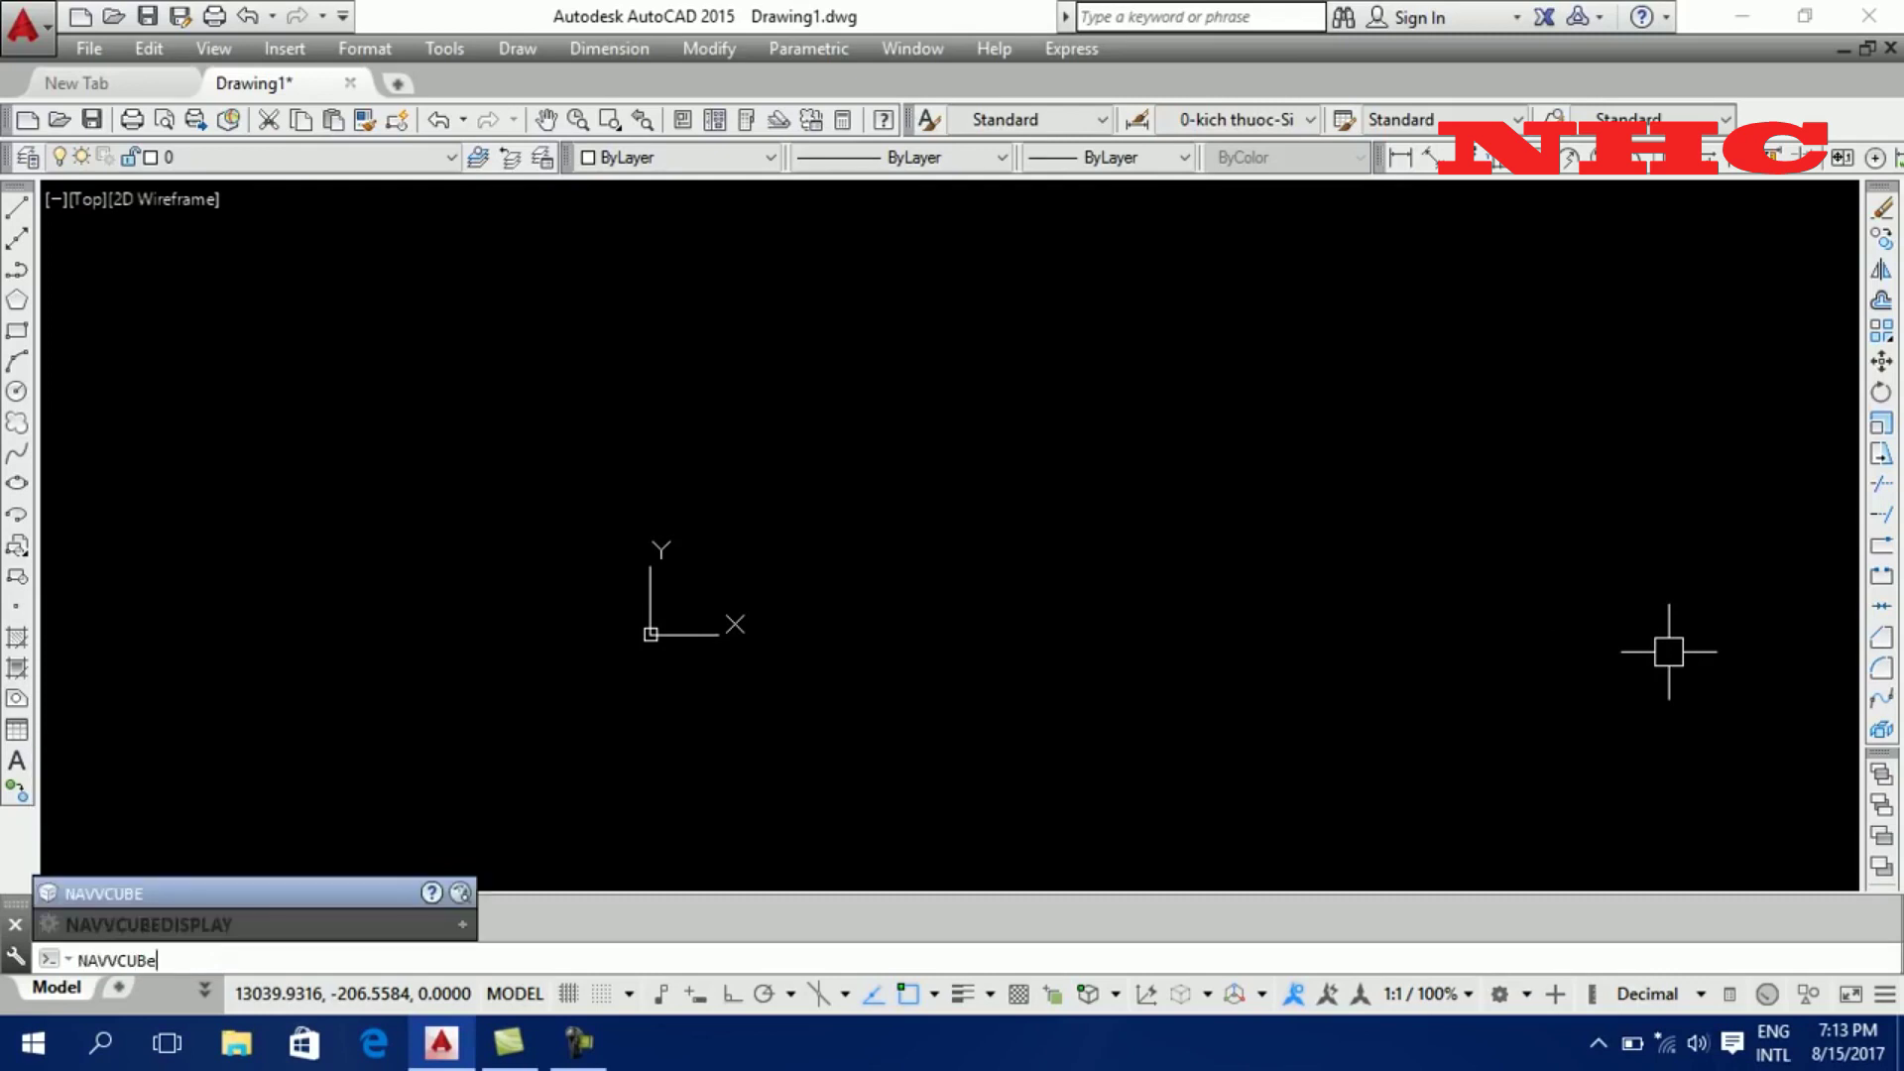
key("Return")
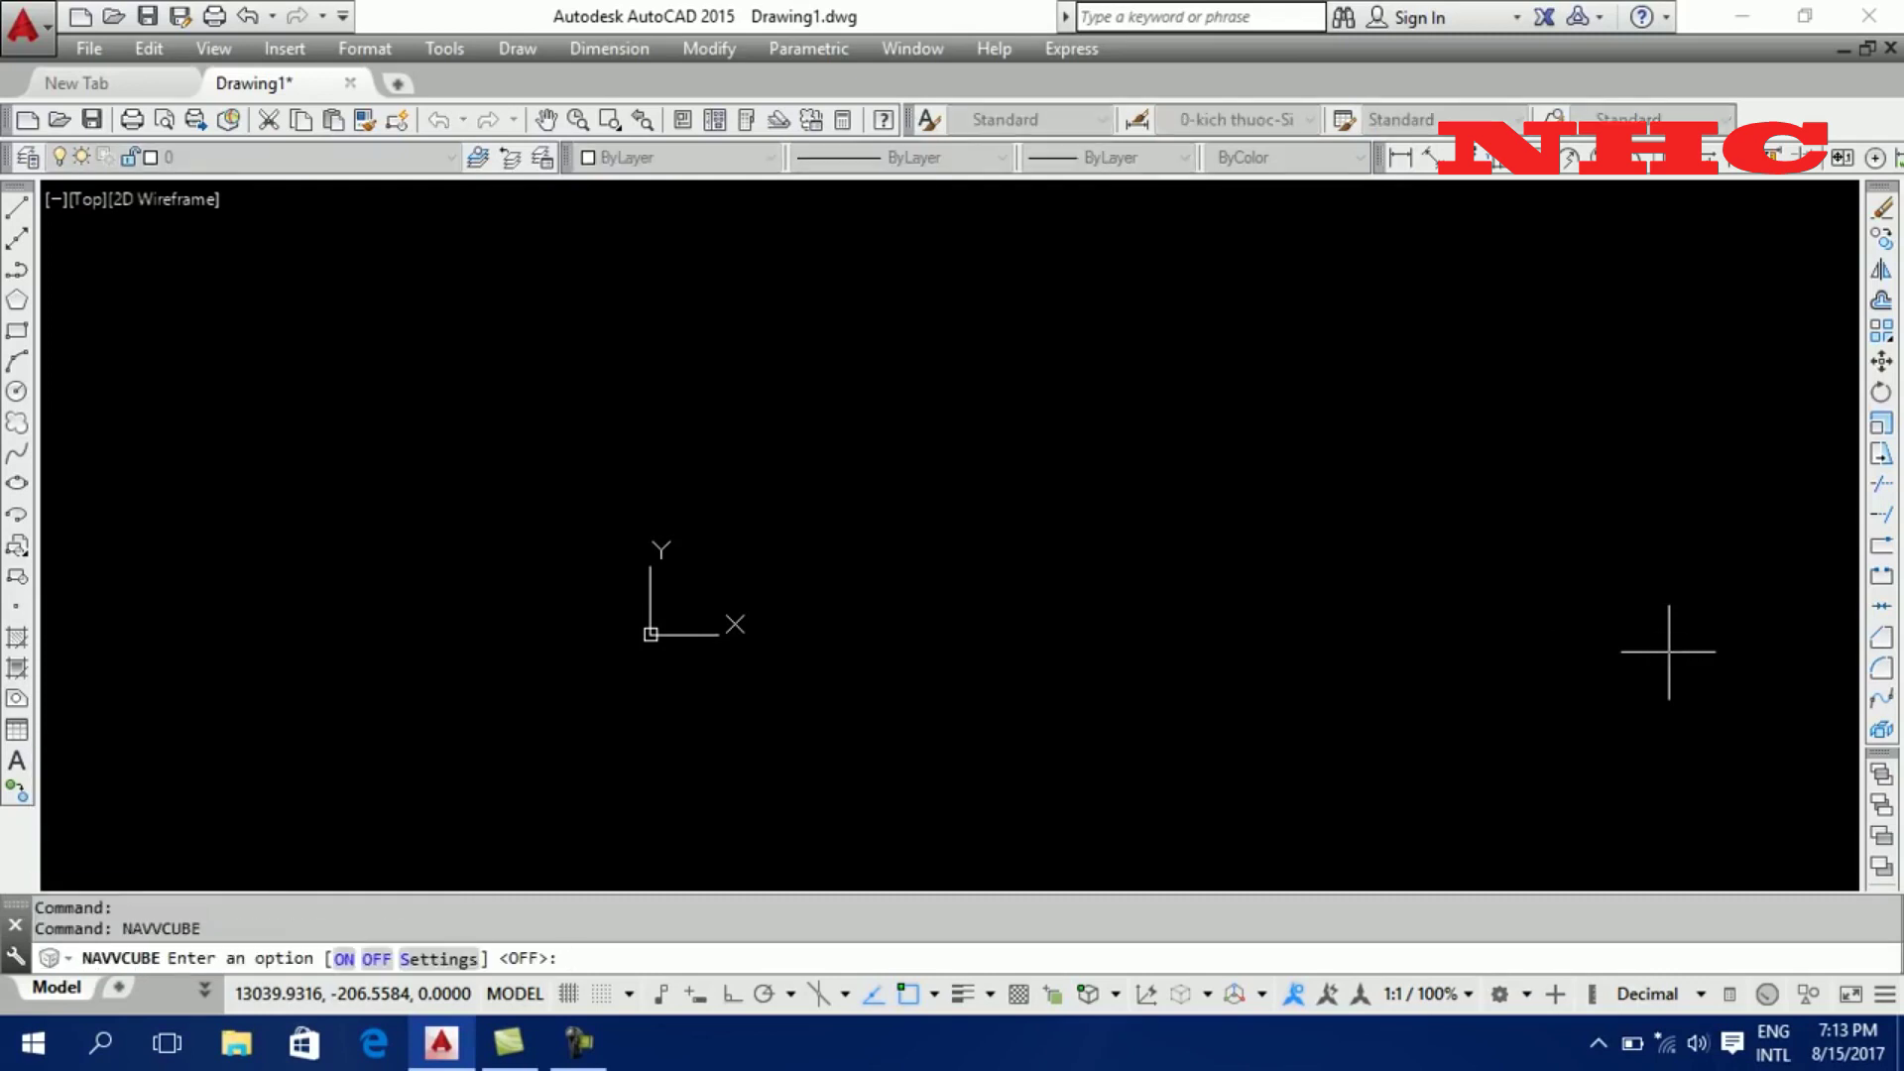
key("Return")
key("Return")
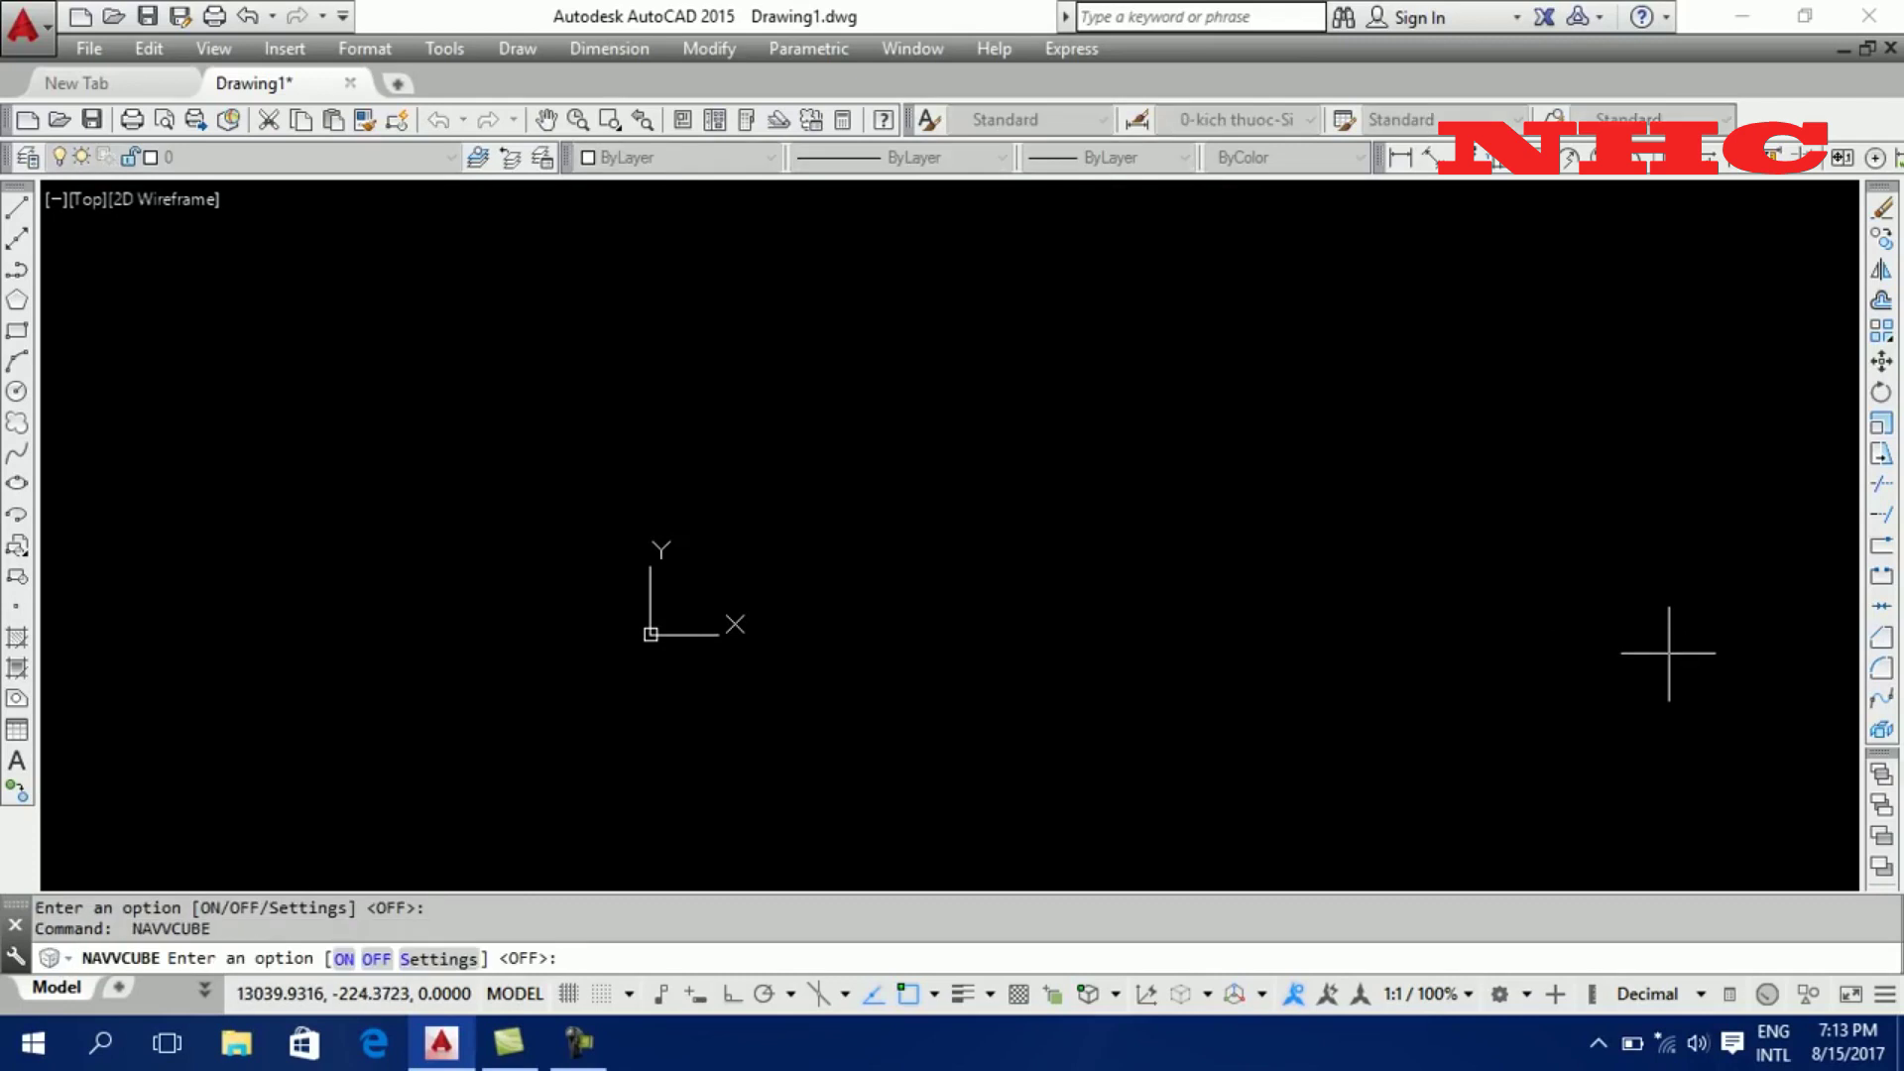
type("on")
key("Return")
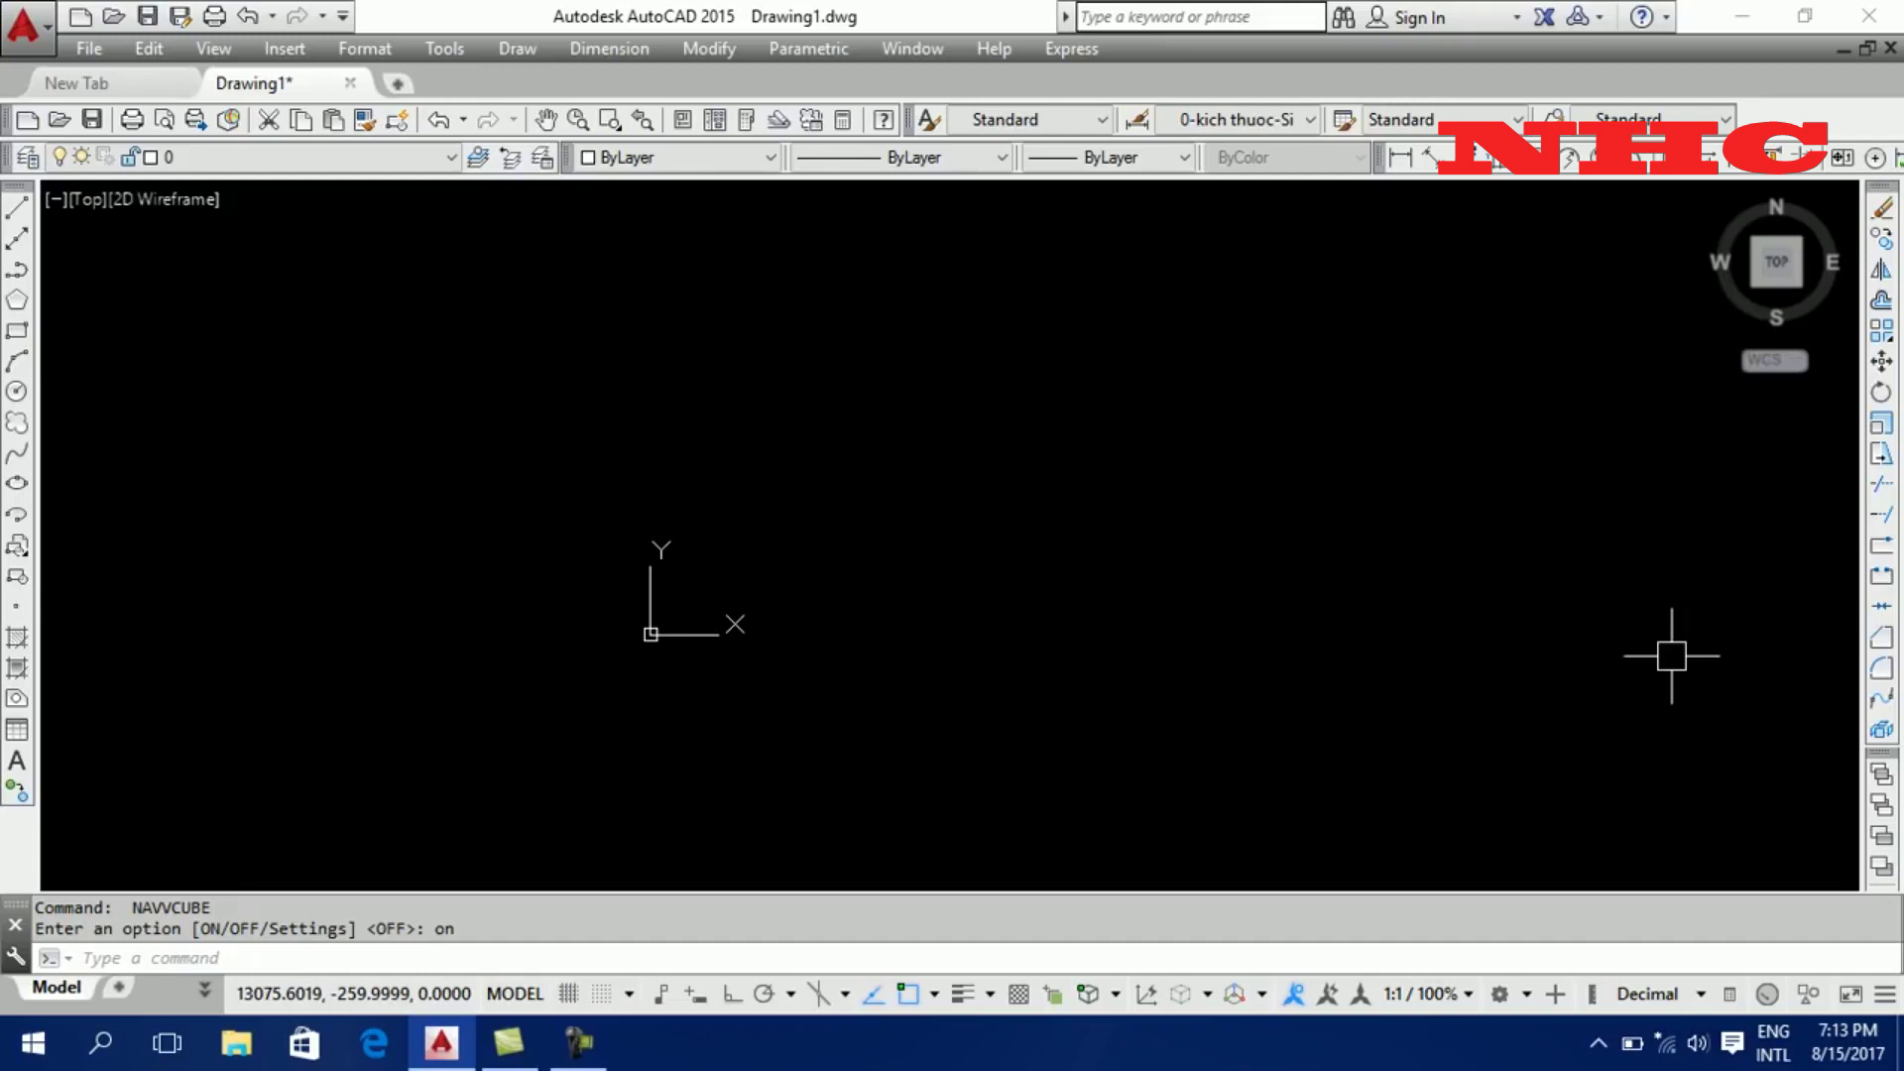
mouse_move(1777, 264)
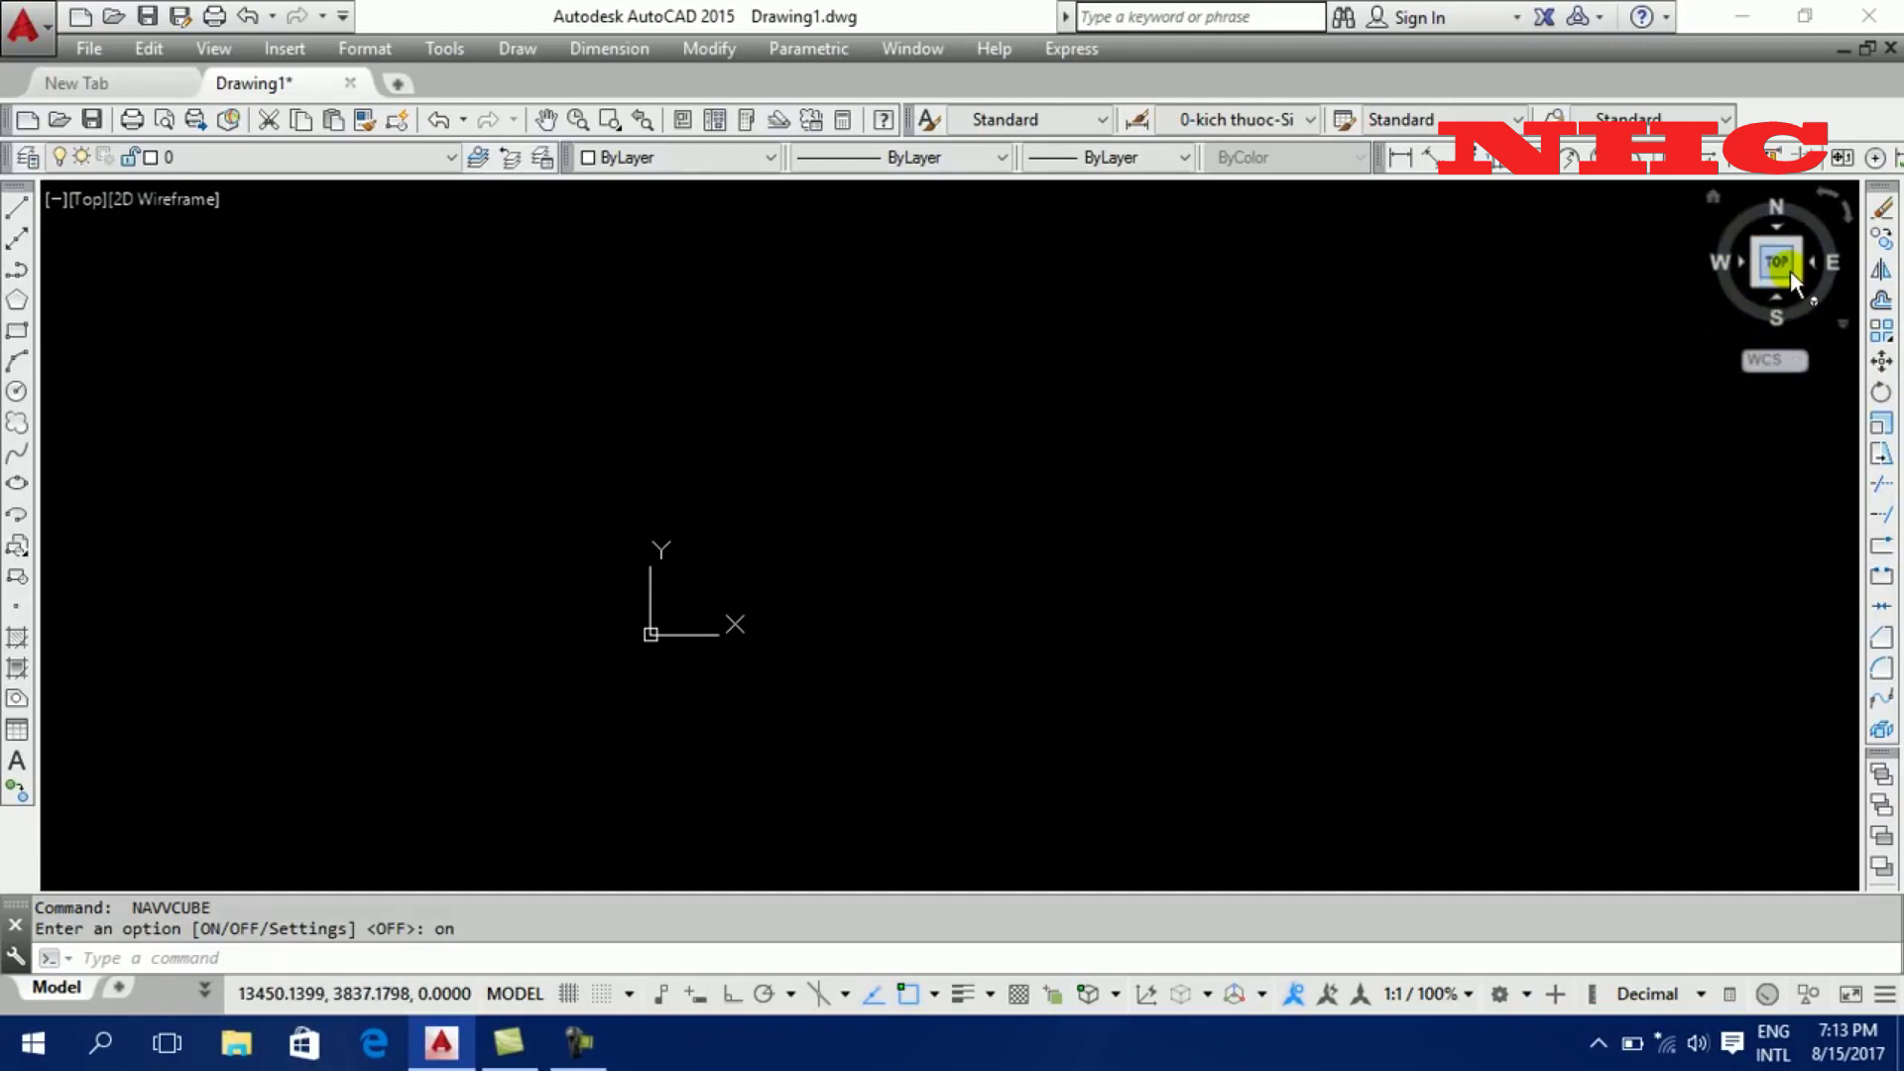
- Rerun NAVVCUBE and choose OFF for the ViewCube
type("NAVV")
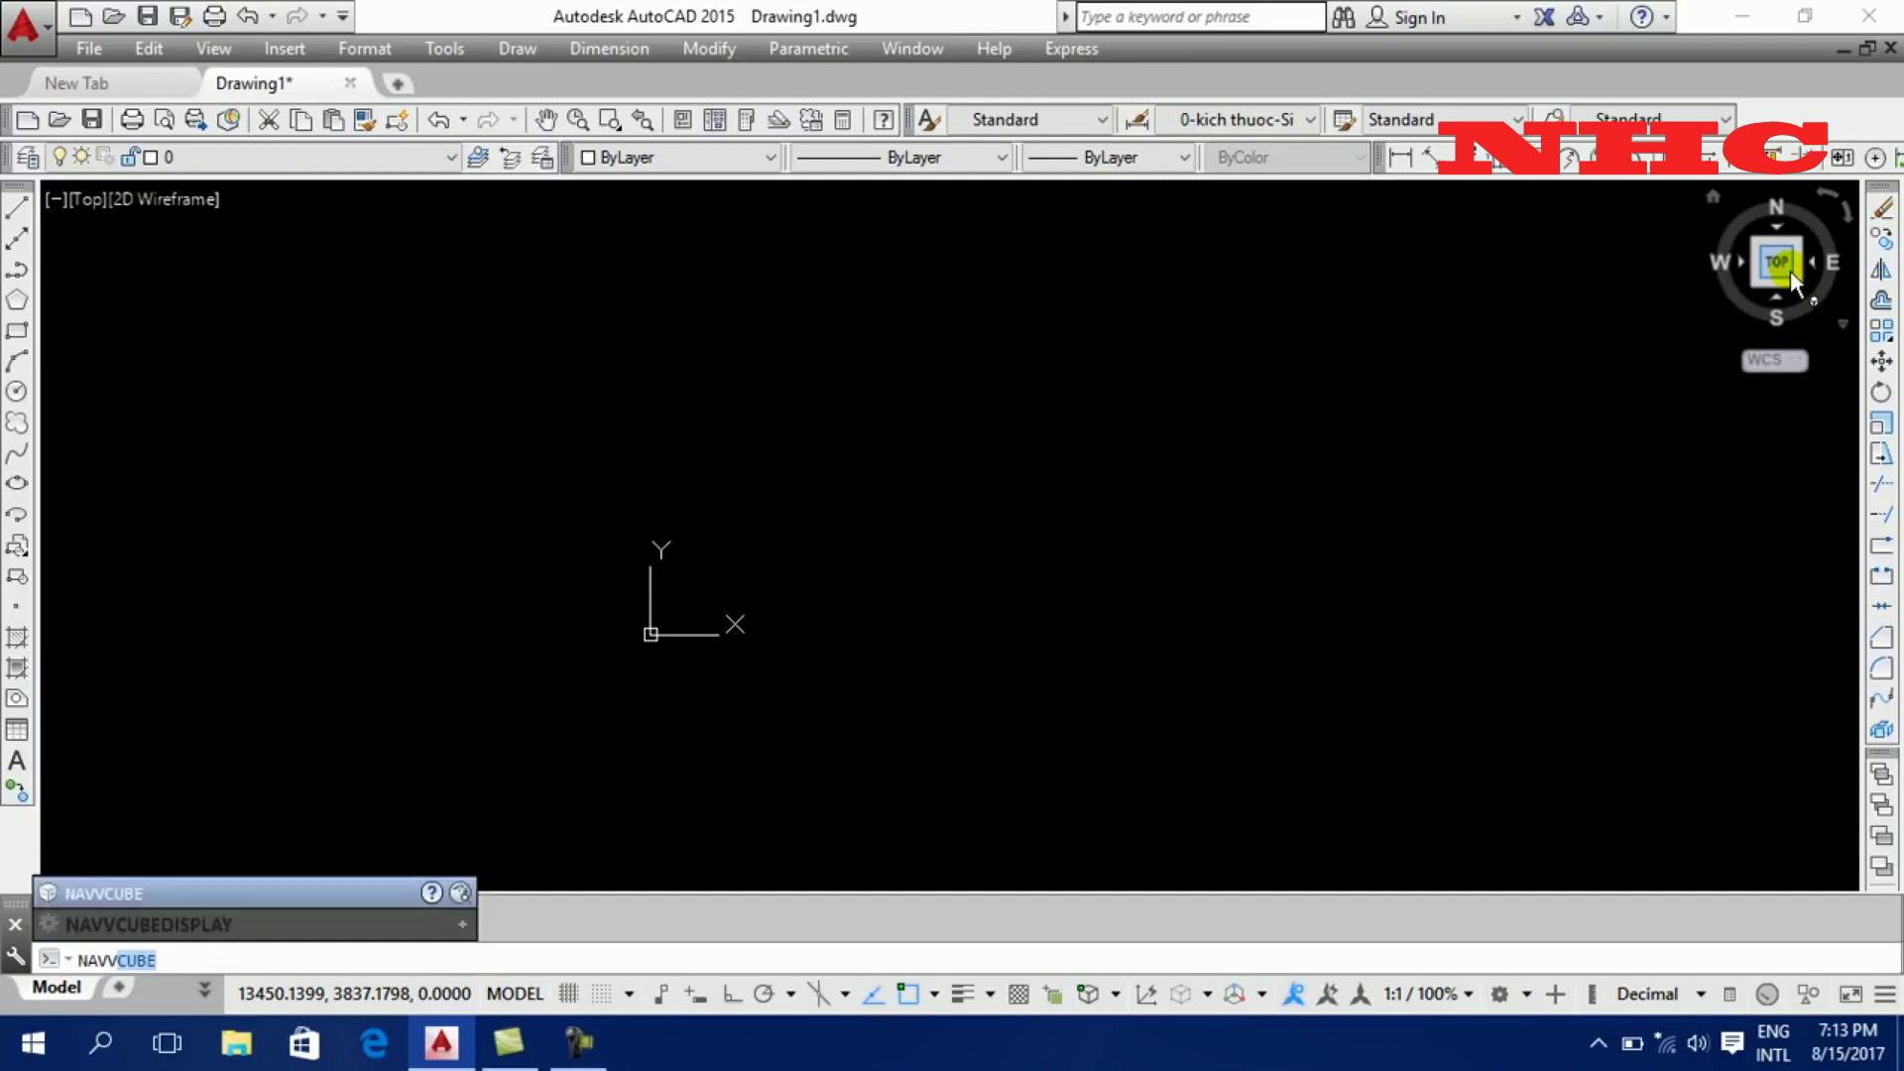
key("Return")
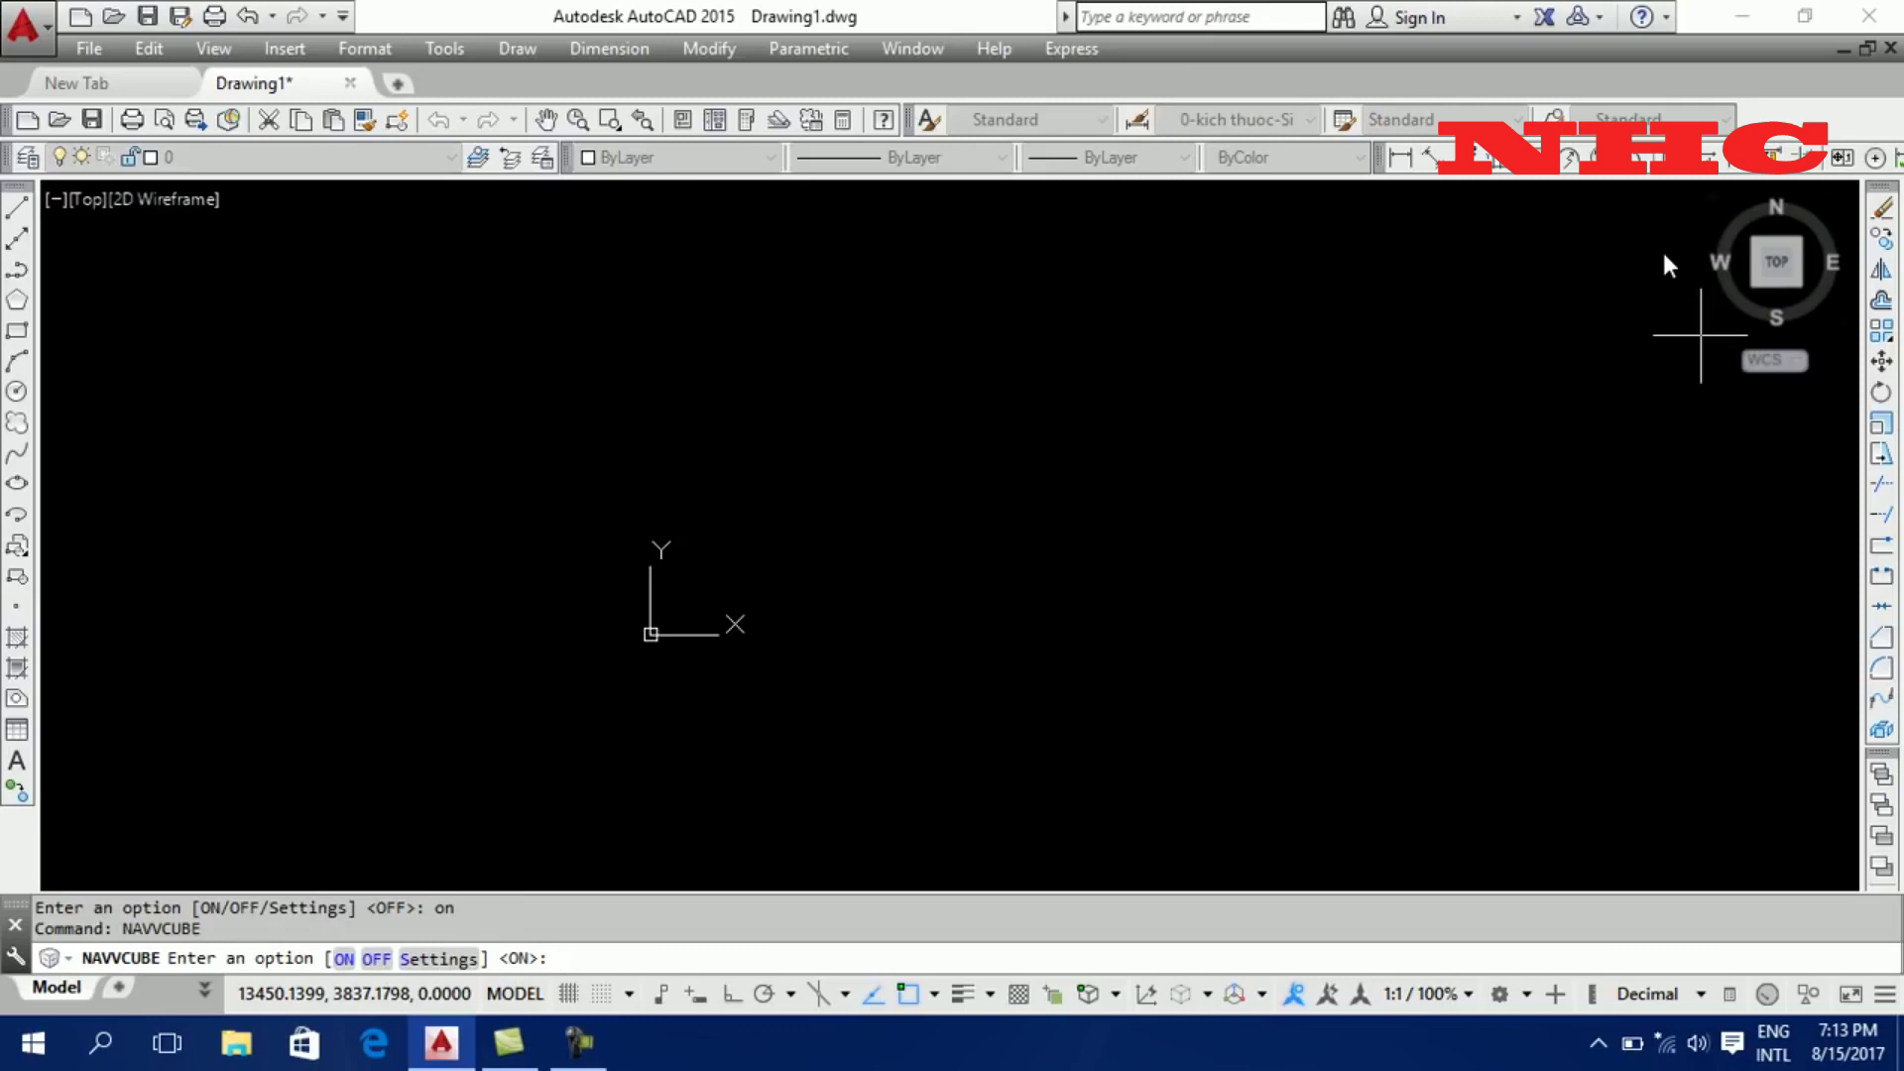
left_click(380, 958)
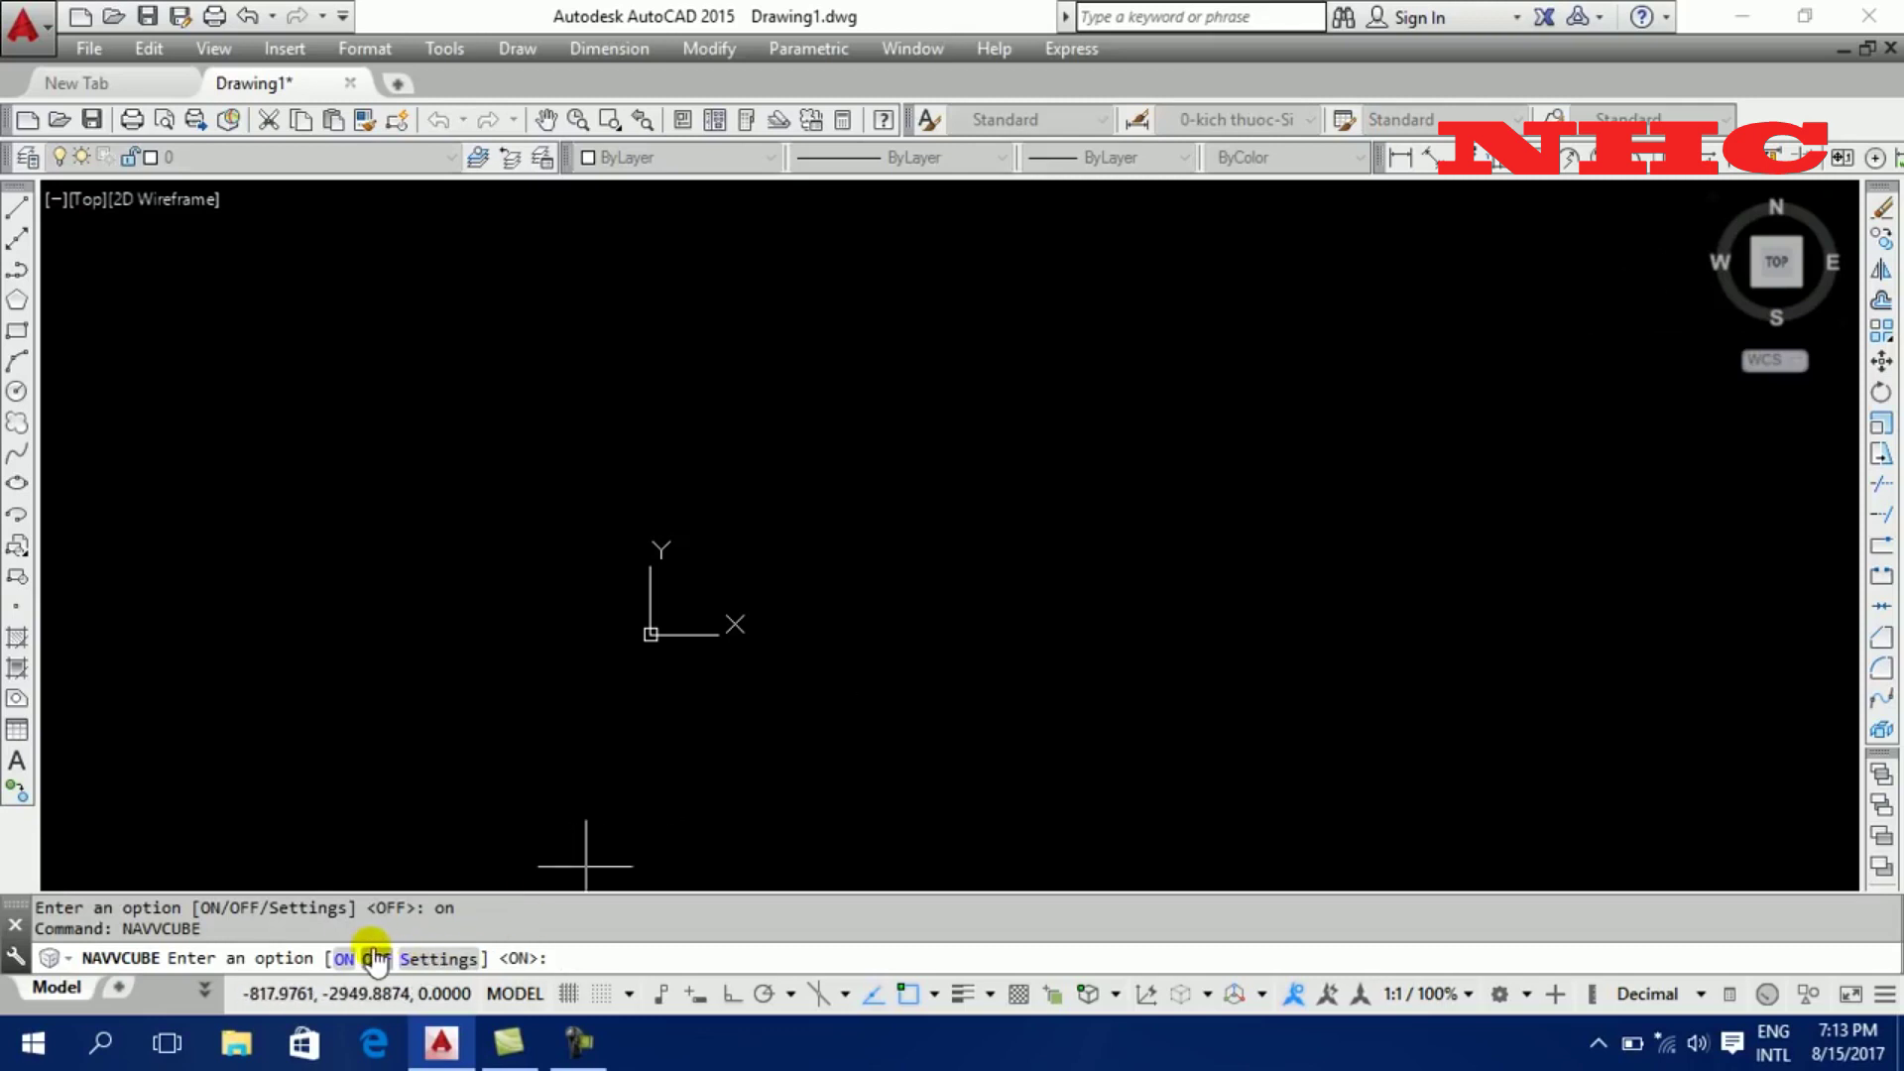